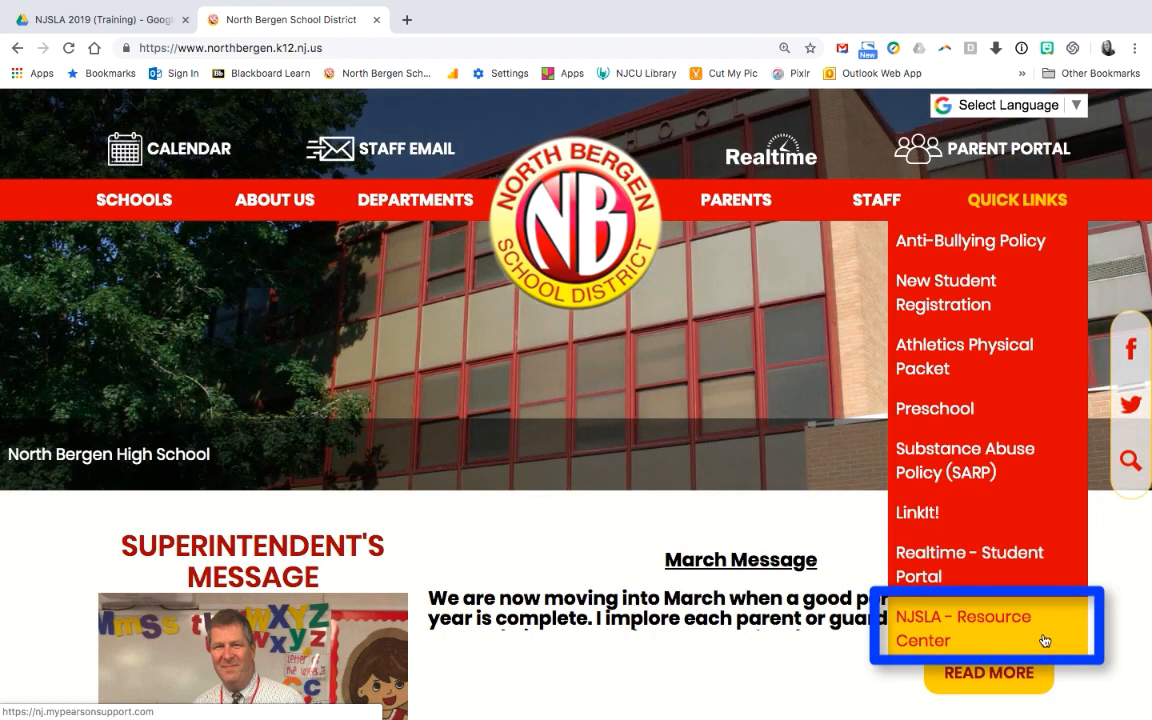
Step: Open the NJSLA Resource Center from the school district site and go to the PearsonAccess next sign-in page
{"action": "left_click", "coordinate": [1044, 640]}
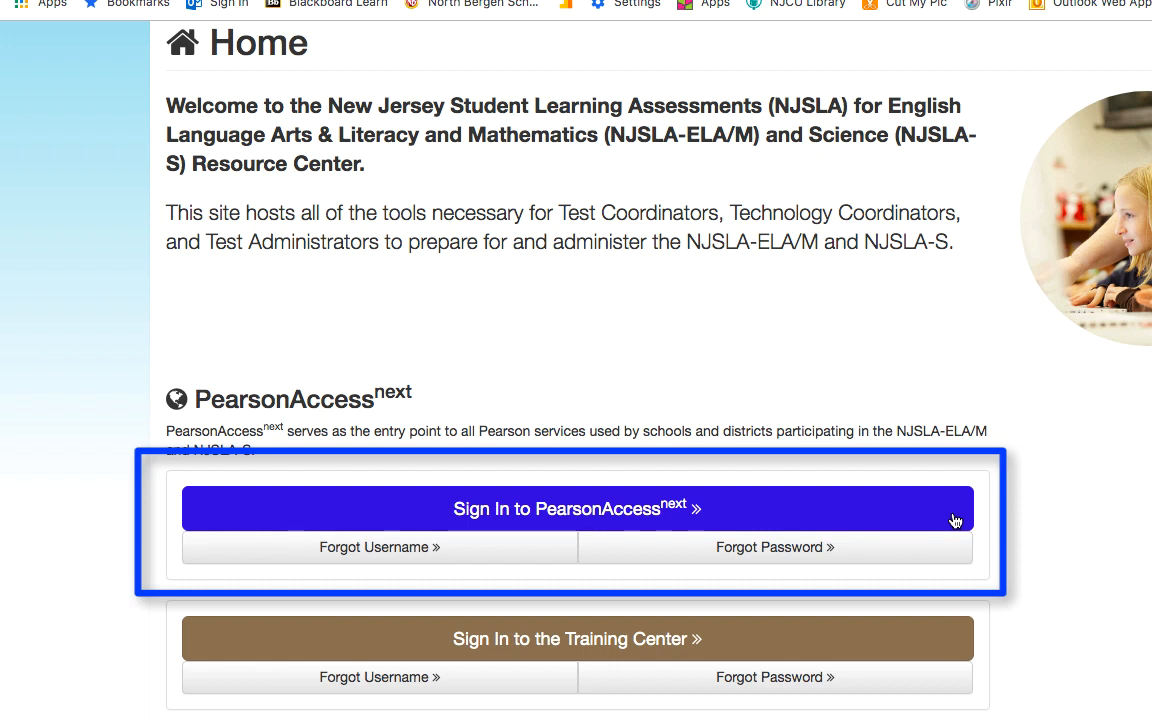
{"action": "left_click", "coordinate": [953, 519]}
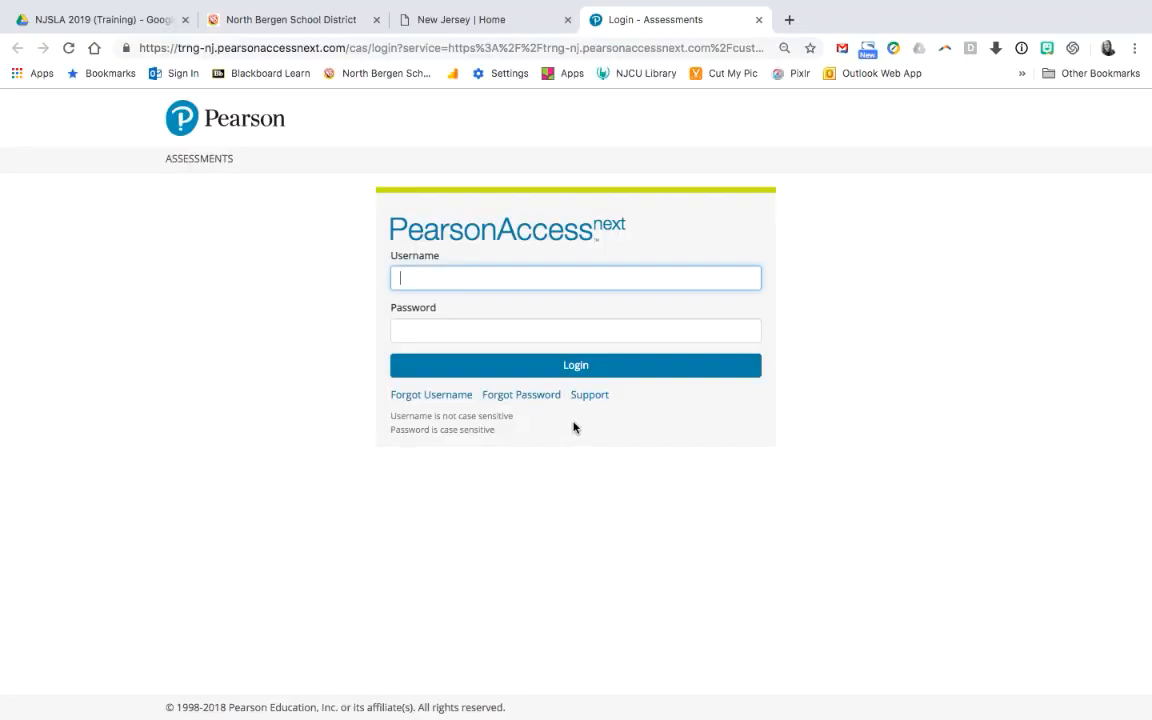
Step: Sign in to PearsonAccess next with the school e-mail address as username and the account password
{"action": "scroll", "coordinate": [574, 427], "scroll_direction": "up", "scroll_amount": 3}
{"action": "scroll", "coordinate": [574, 428], "scroll_direction": "up", "scroll_amount": 2}
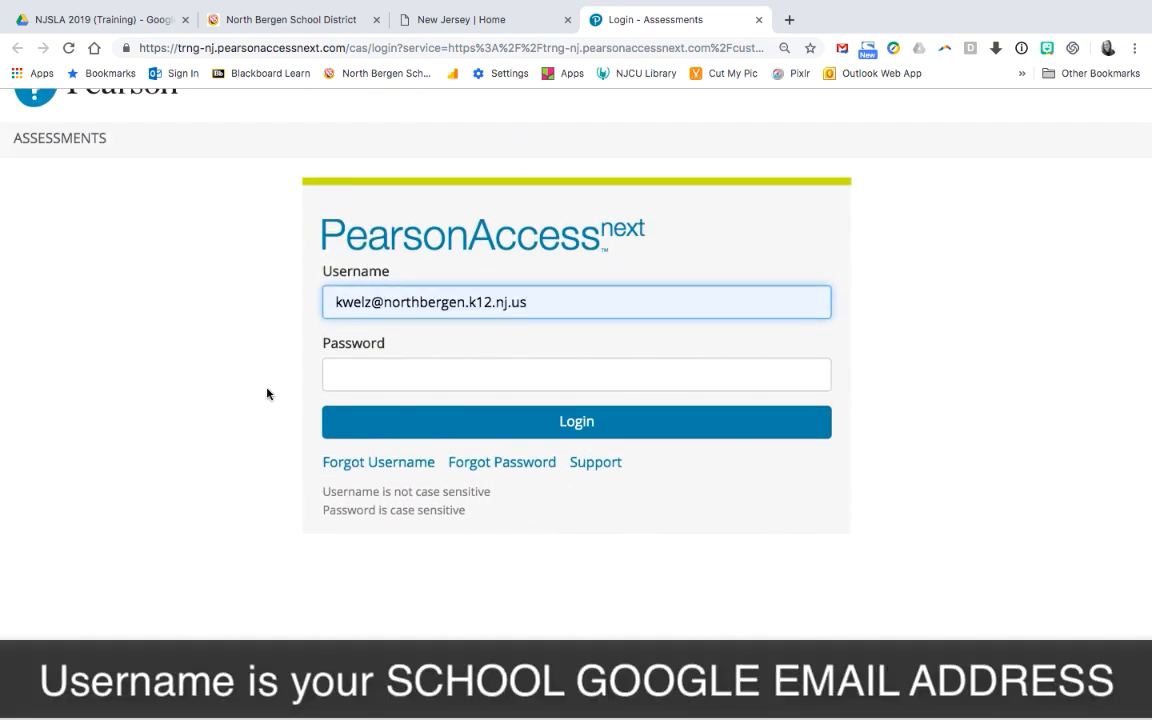
{"action": "left_click", "coordinate": [352, 384]}
{"action": "type", "text": "•••••••••"}
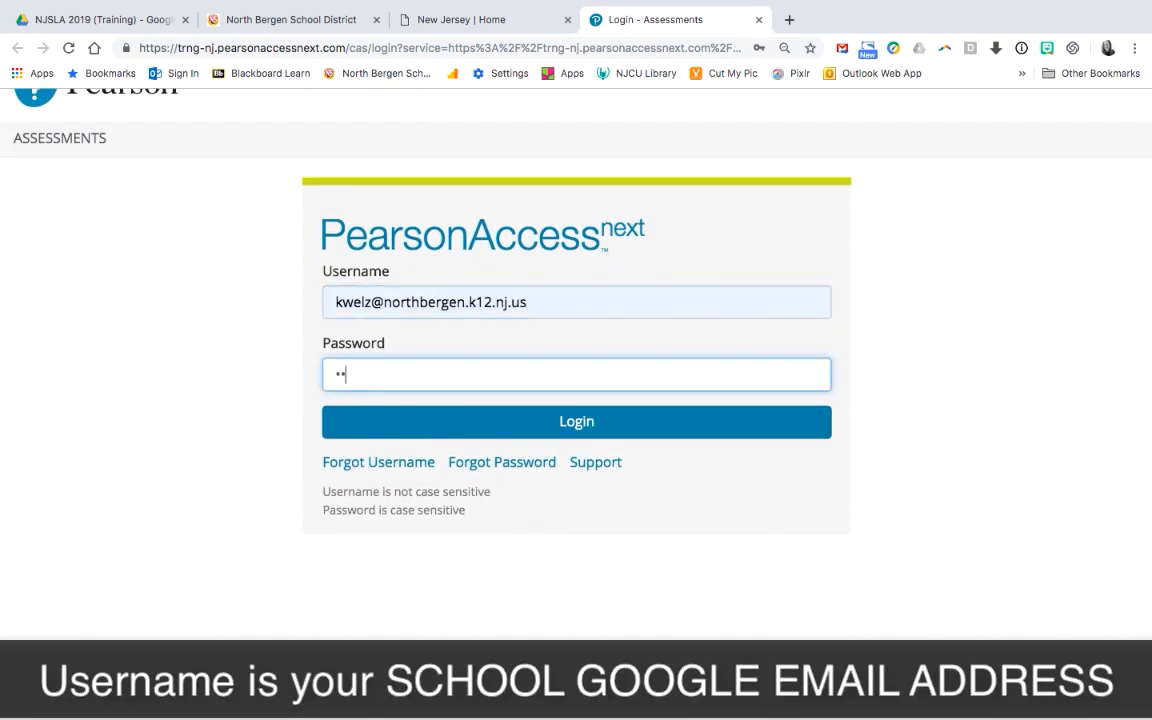
{"action": "type", "text": "•••••"}
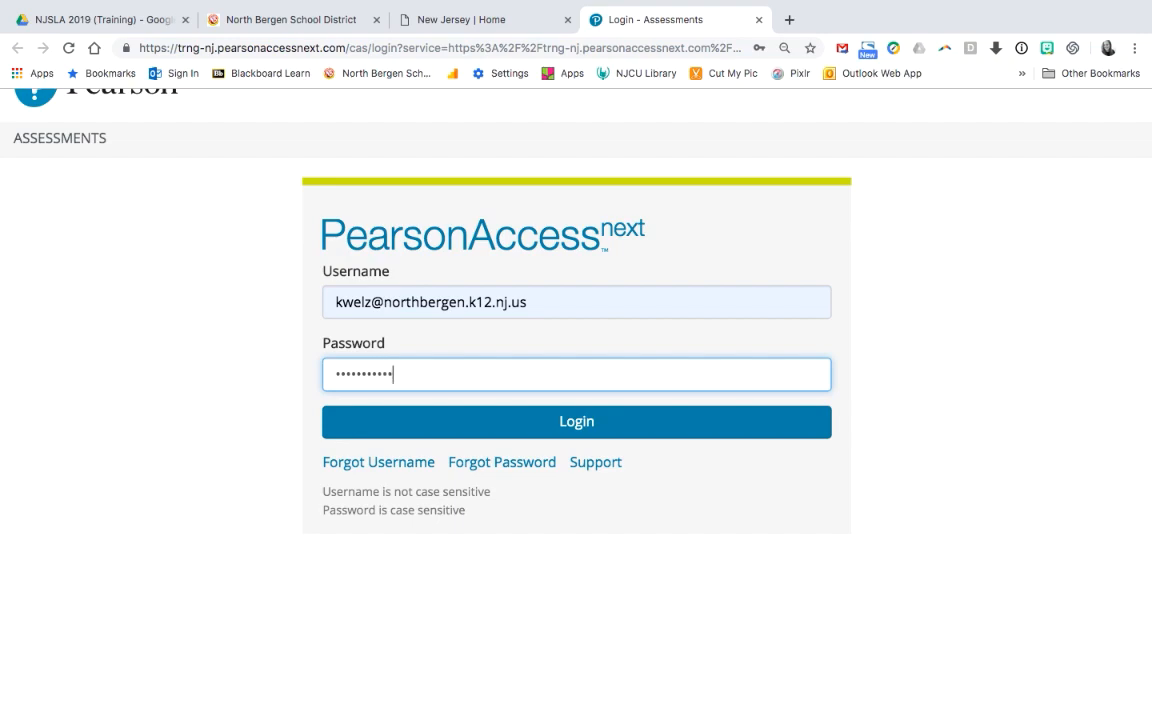
{"action": "key", "text": "Return"}
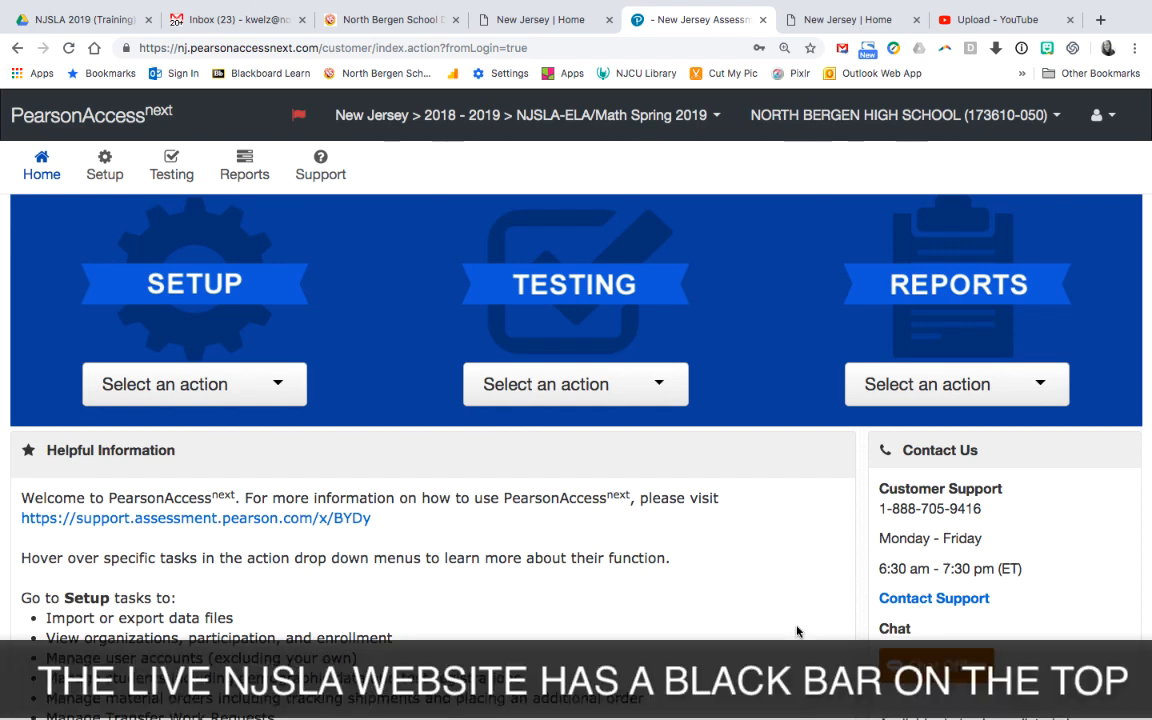
Step: Review the 2018 - 2019 New Jersey test administrations available for selection, then close the list
{"action": "scroll", "coordinate": [713, 614], "scroll_direction": "up", "scroll_amount": 1}
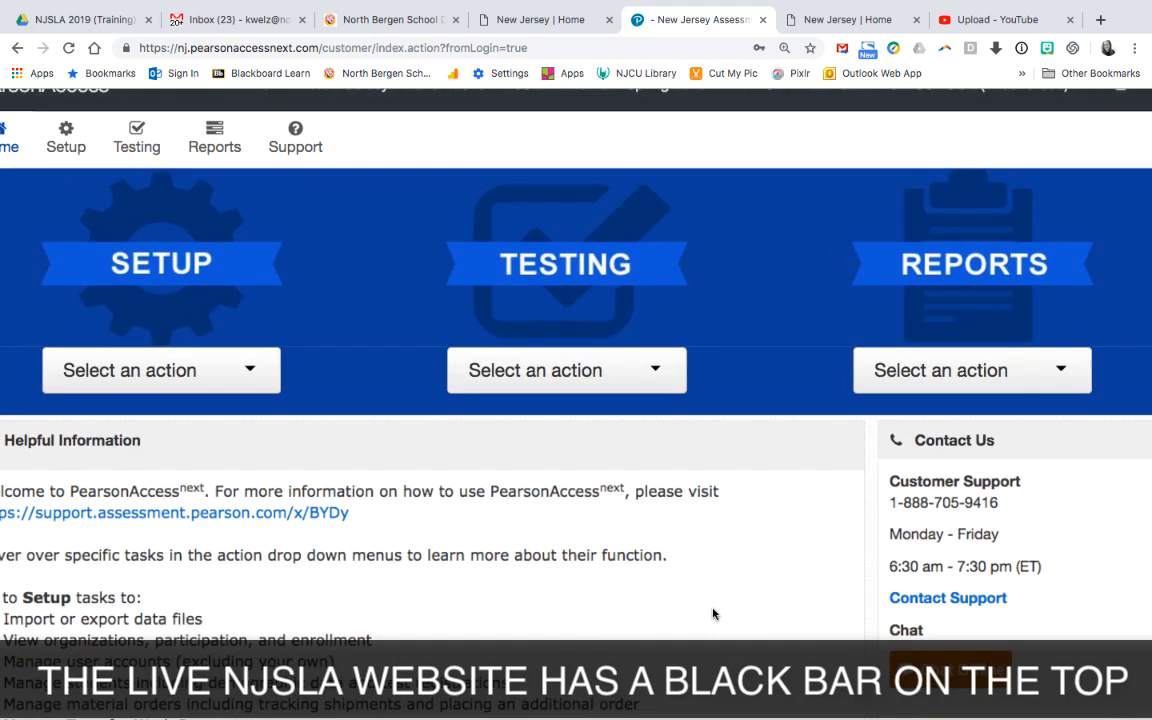
{"action": "scroll", "coordinate": [713, 614], "scroll_direction": "up", "scroll_amount": 1}
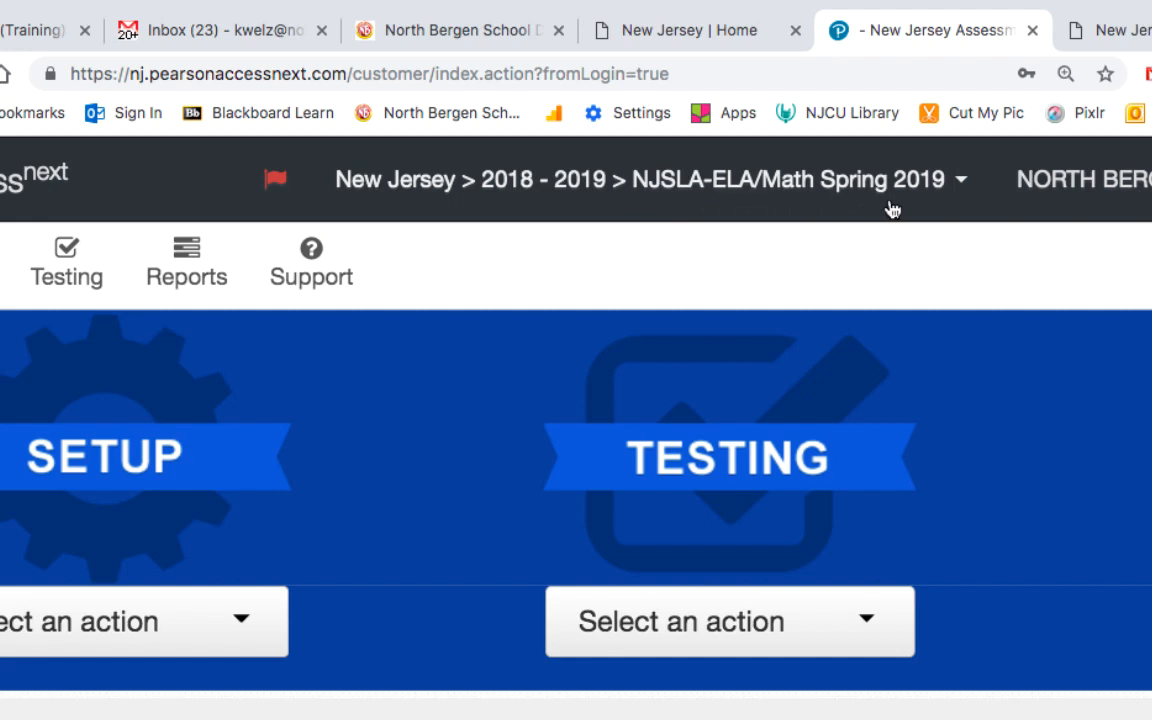
{"action": "left_click", "coordinate": [966, 188]}
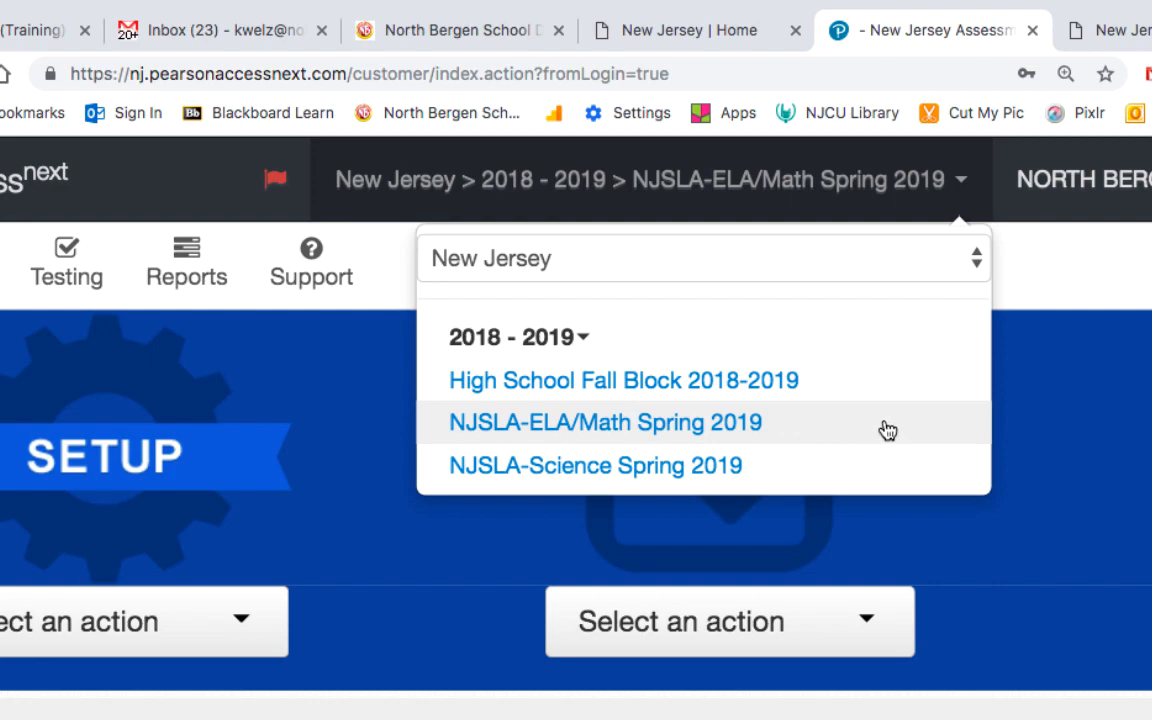
{"action": "left_click", "coordinate": [1040, 392]}
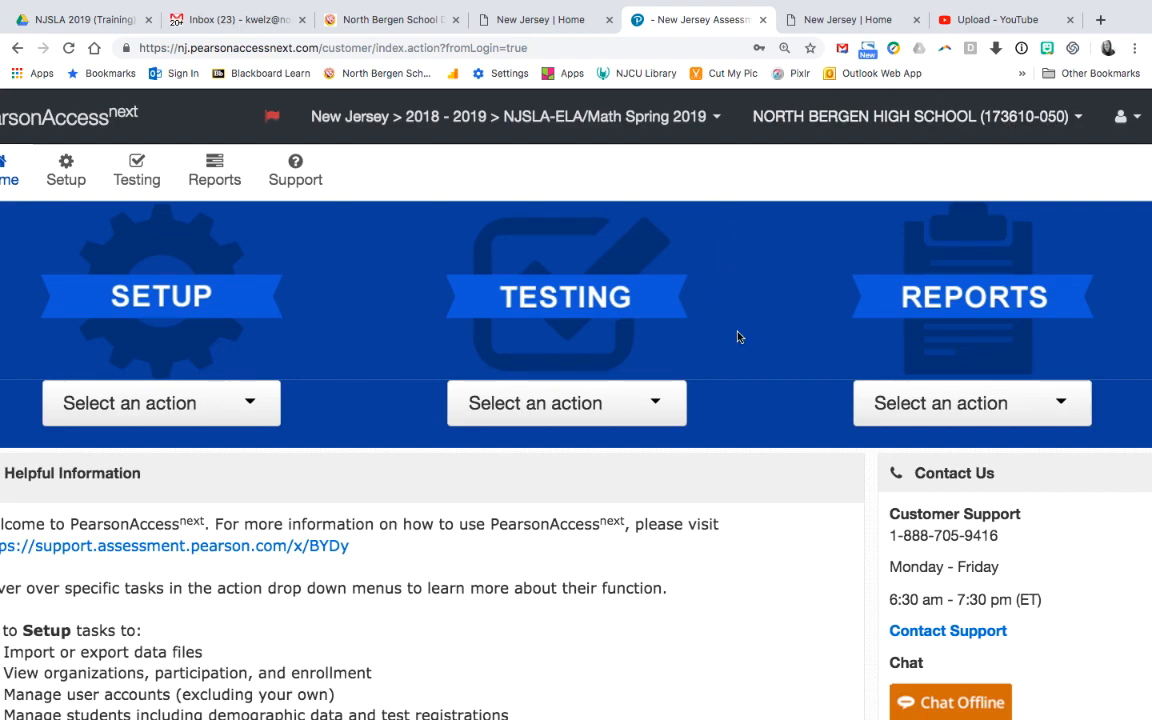
Step: Open the Students in Sessions page from the Testing actions
{"action": "key", "text": "ctrl+minus"}
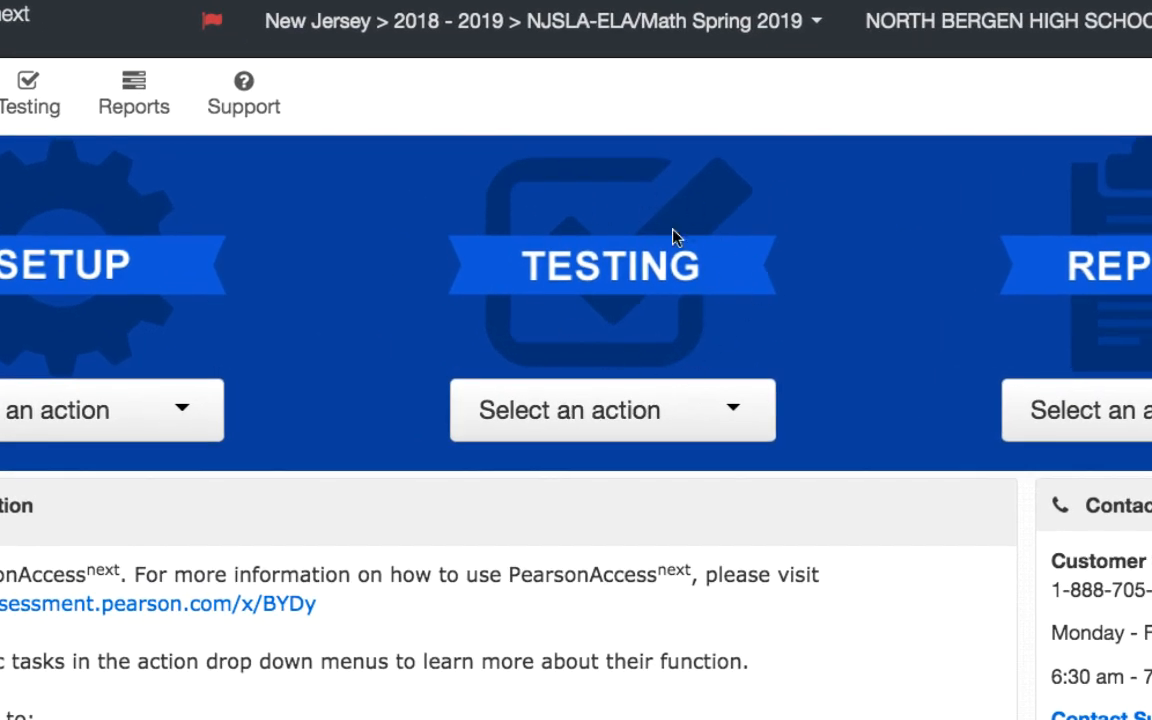
{"action": "left_click", "coordinate": [735, 416]}
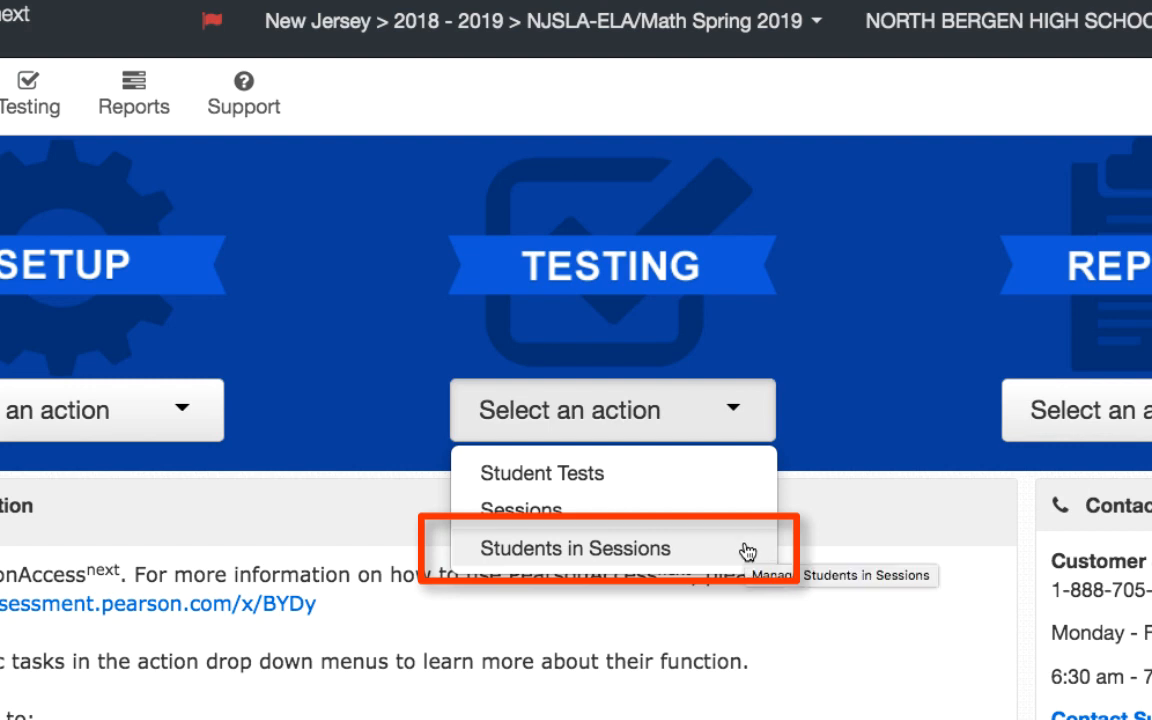
{"action": "left_click", "coordinate": [802, 543]}
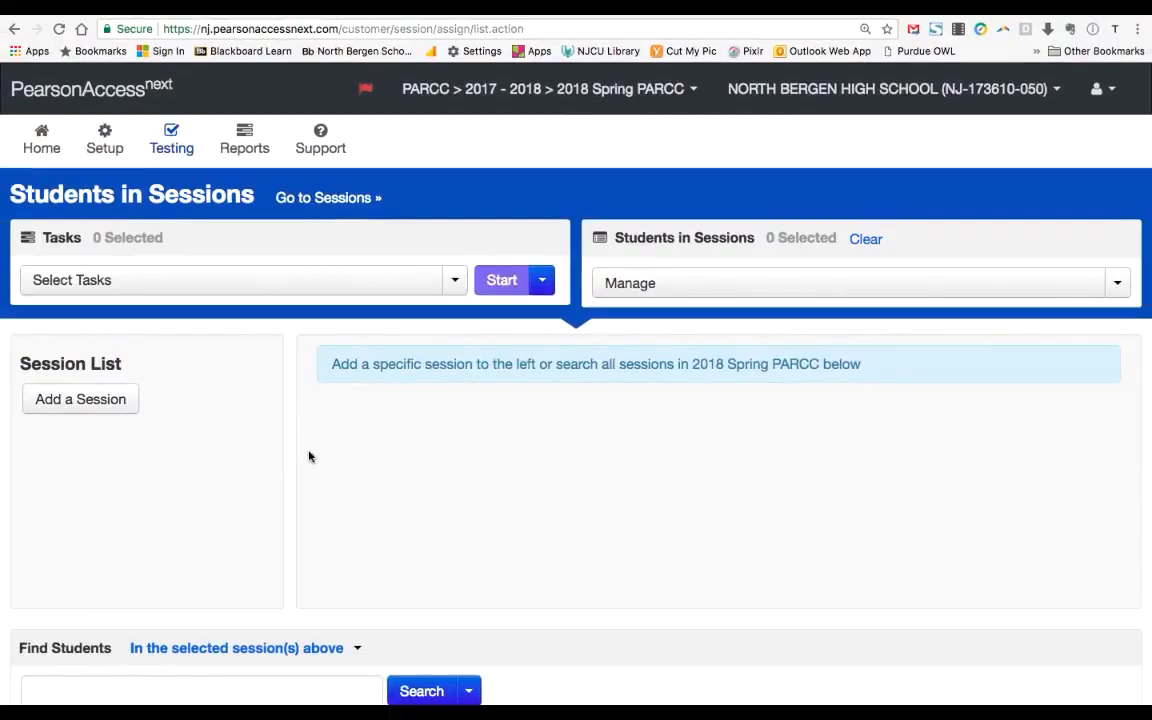
Step: Search for a session to add by the teacher's last name and select the HS ENG1-MEDIA 504 session
{"action": "scroll", "coordinate": [307, 457], "scroll_direction": "down", "scroll_amount": 1}
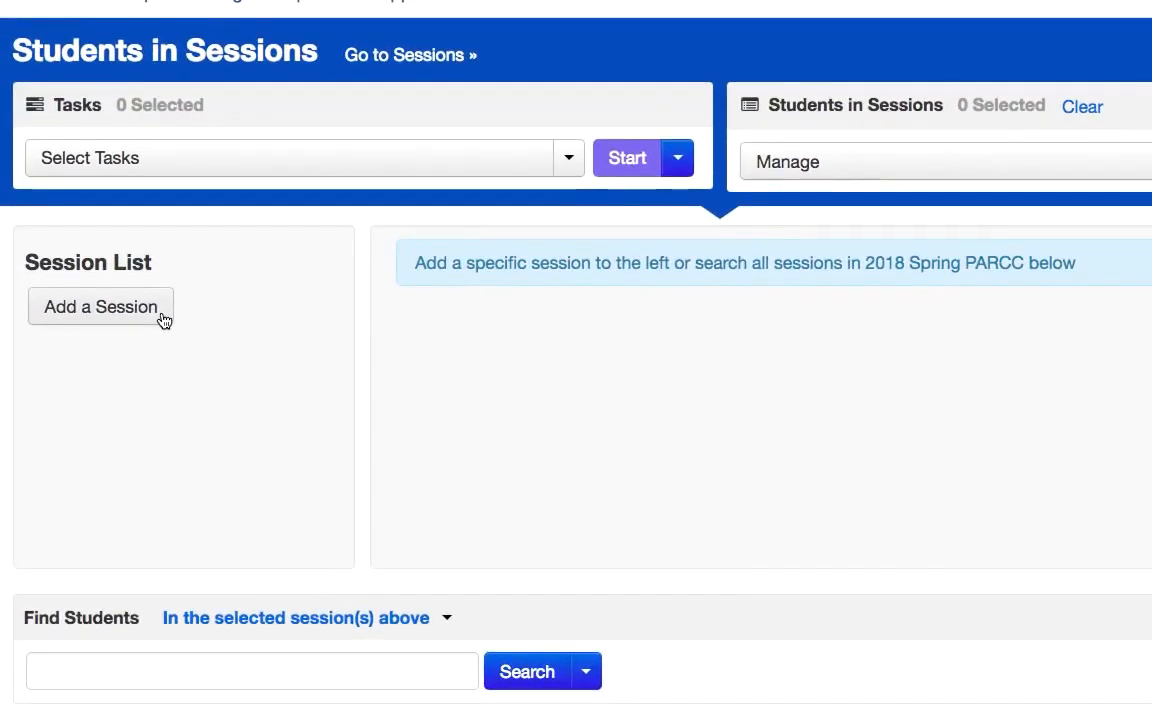
{"action": "left_click", "coordinate": [163, 320]}
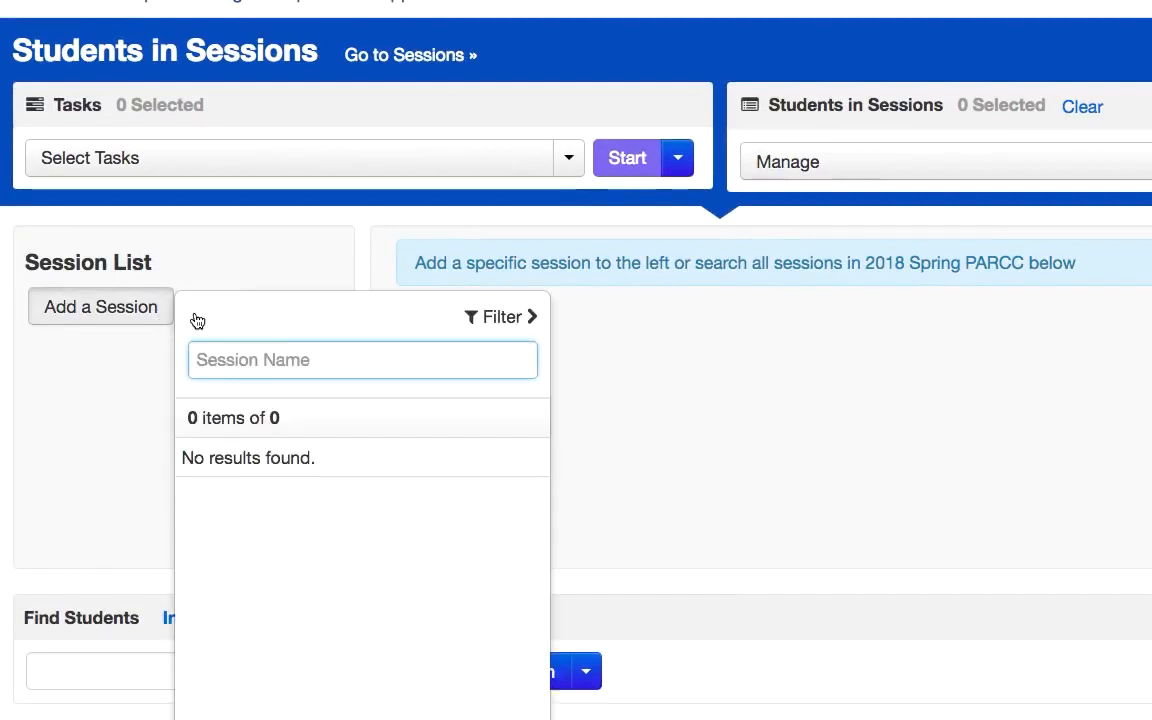
{"action": "scroll", "coordinate": [280, 320], "scroll_direction": "down", "scroll_amount": 1}
{"action": "scroll", "coordinate": [280, 320], "scroll_direction": "down", "scroll_amount": 1}
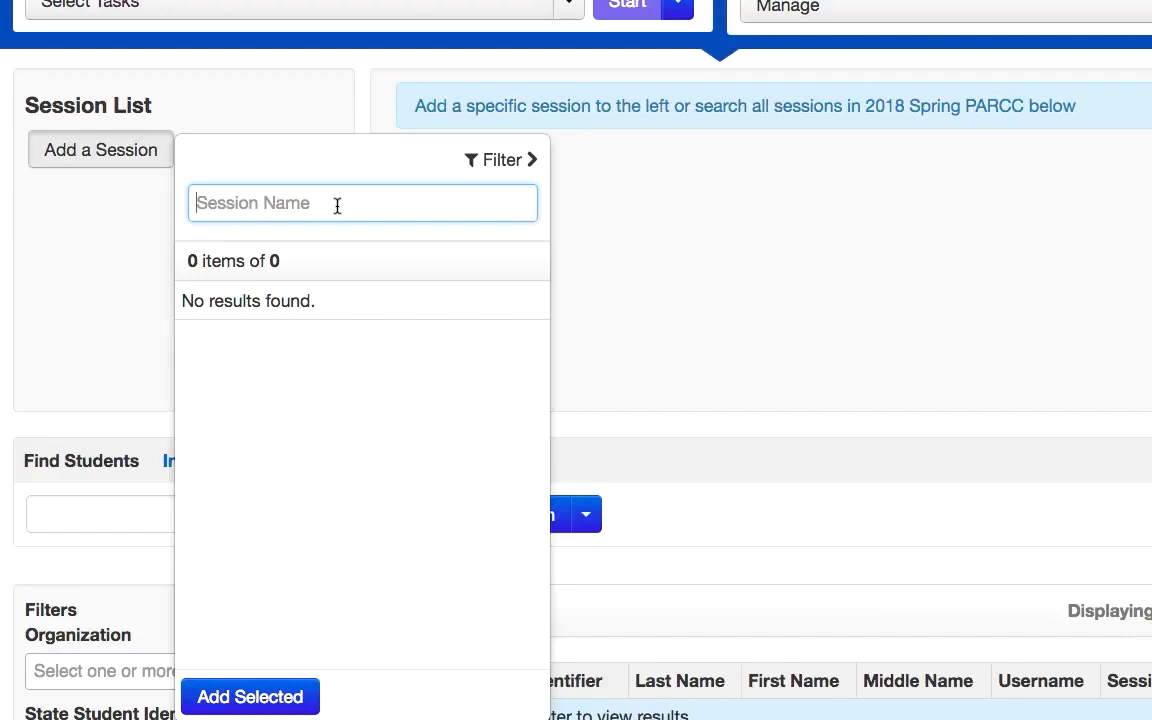
{"action": "type", "text": "welz"}
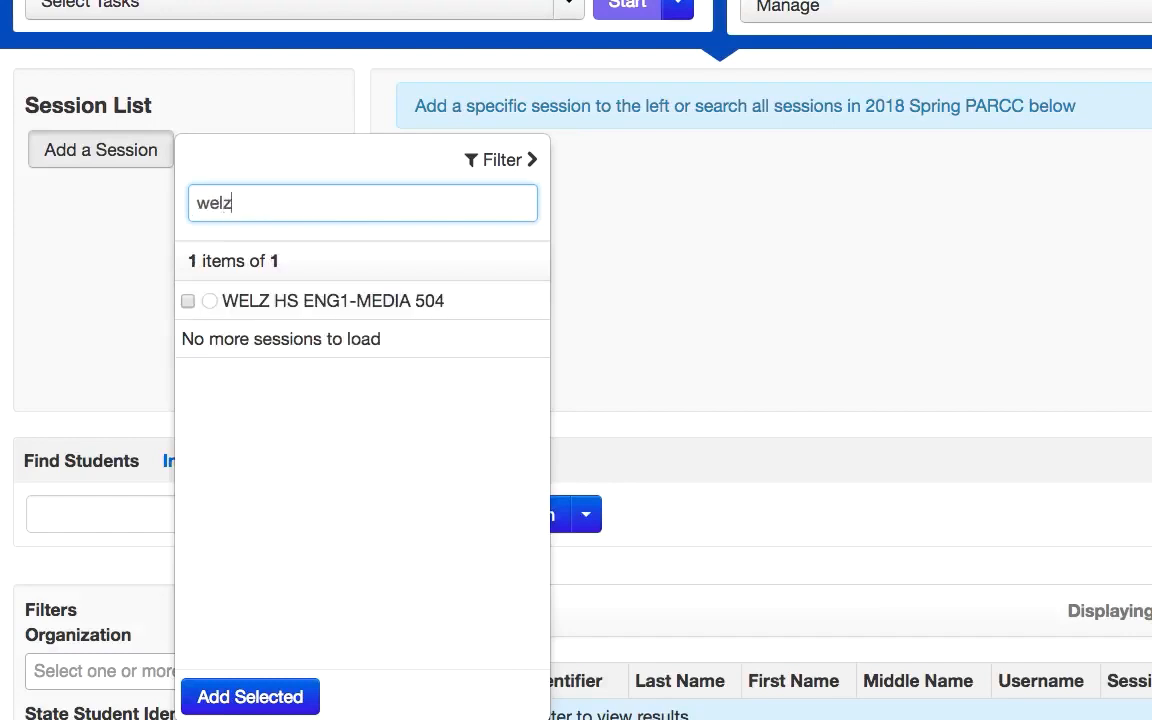
{"action": "left_click", "coordinate": [373, 264]}
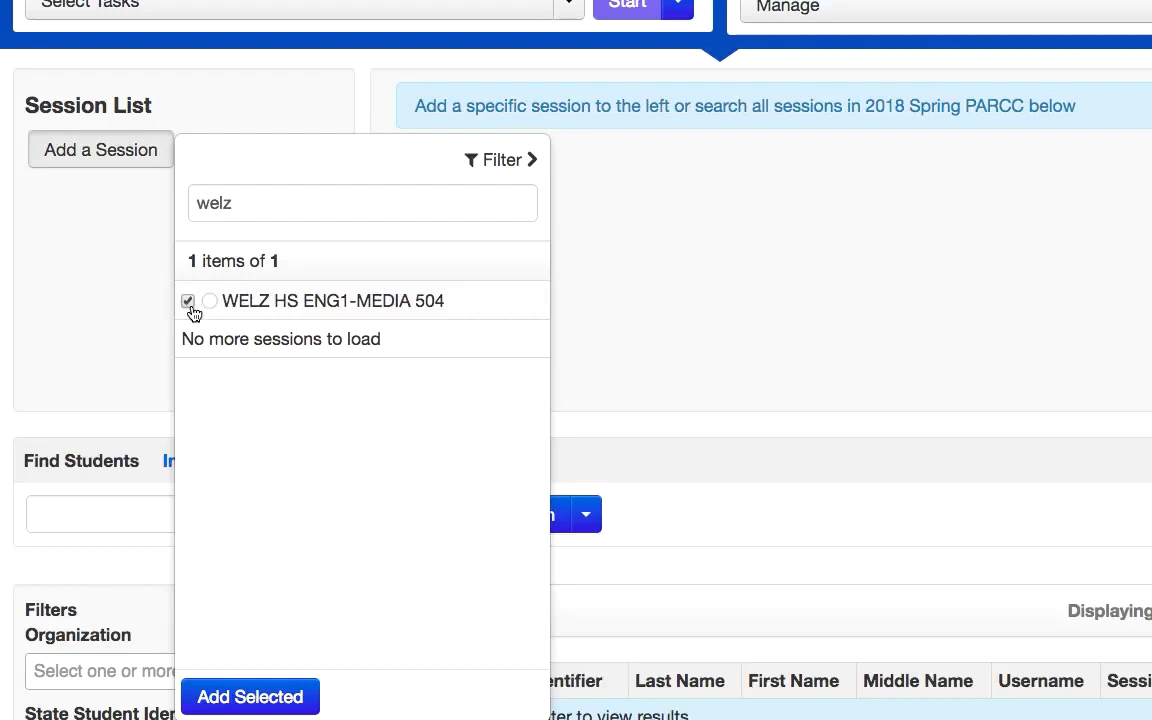
{"action": "scroll", "coordinate": [240, 440], "scroll_direction": "down", "scroll_amount": 1}
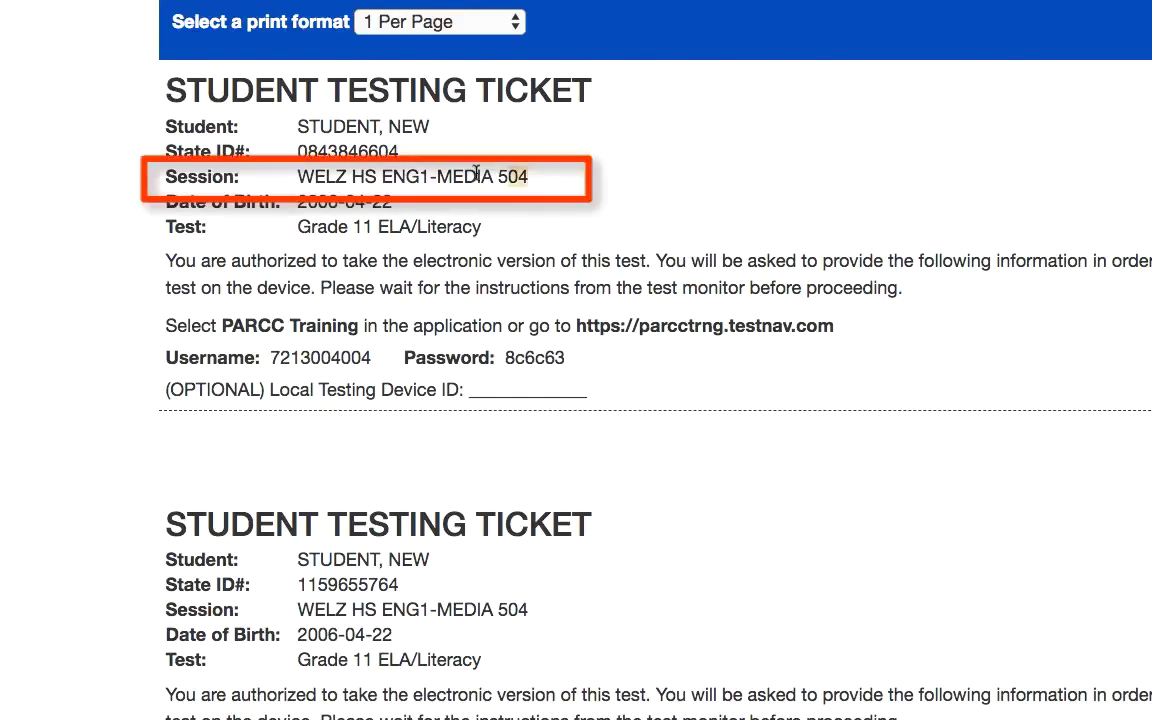
Step: Highlight the session name on the first student testing ticket
{"action": "left_click_drag", "start_coordinate": [477, 174], "coordinate": [290, 176]}
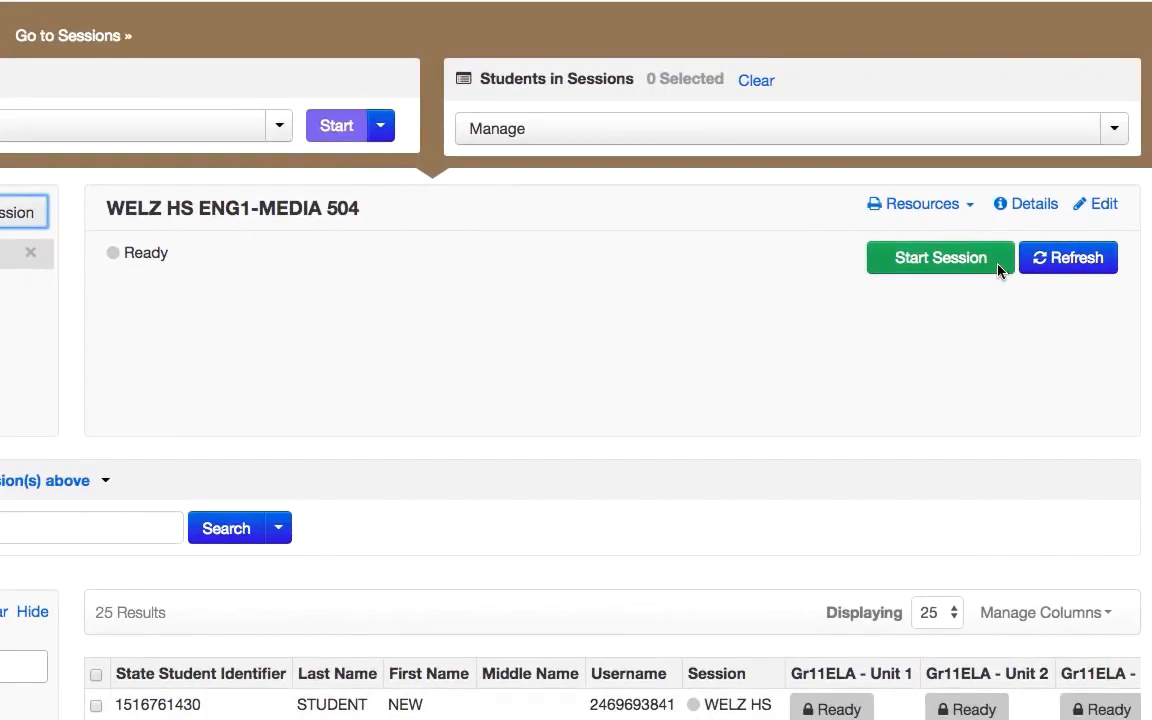
Step: Start the HS ENG1-MEDIA 504 session, unlock Gr11ELA - Unit 1 for all students and check their unit statuses
{"action": "left_click", "coordinate": [997, 266]}
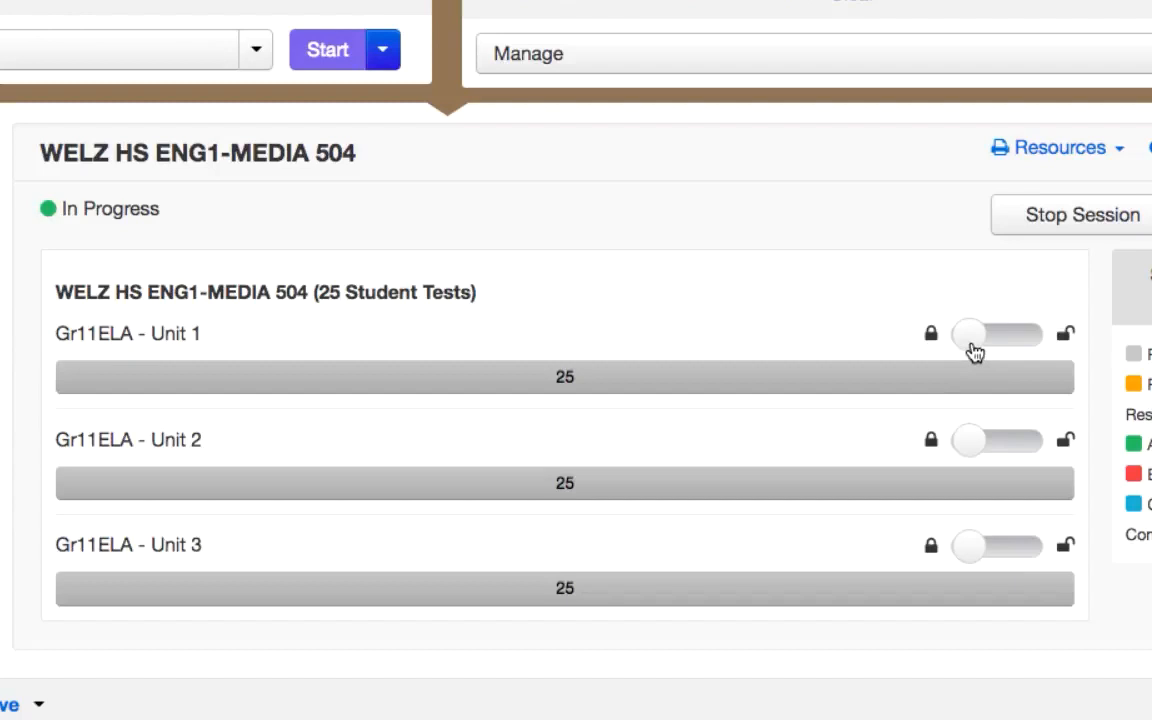
{"action": "left_click", "coordinate": [975, 352]}
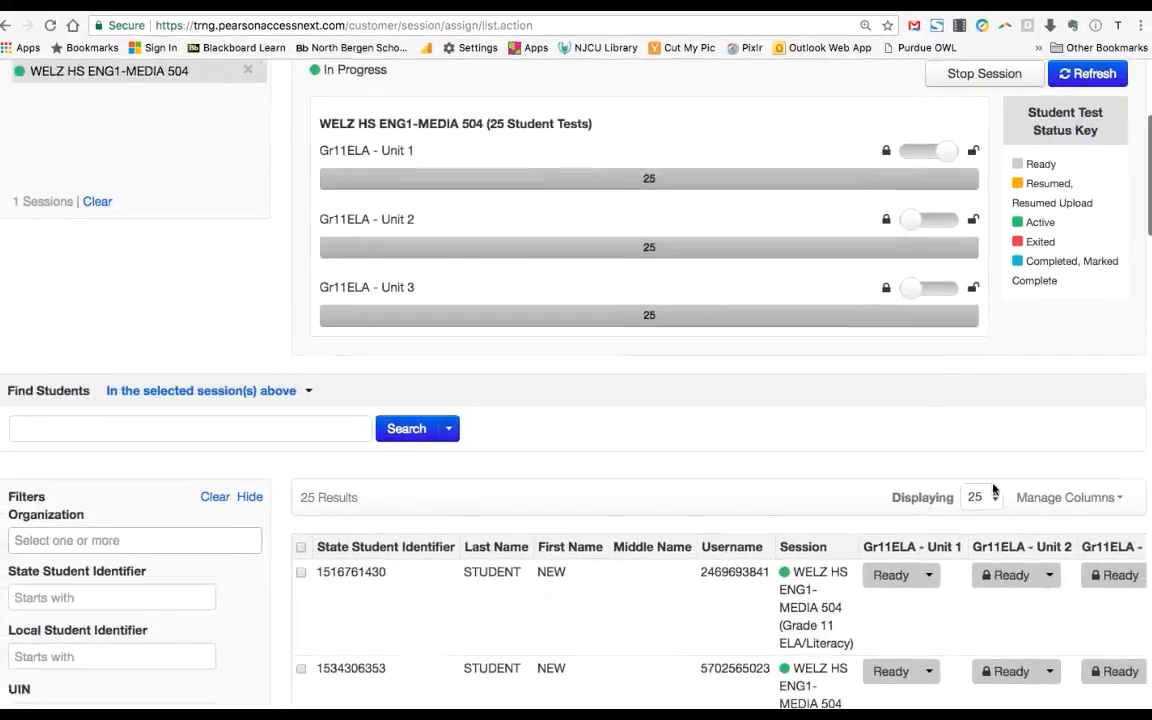
{"action": "scroll", "coordinate": [990, 489], "scroll_direction": "down", "scroll_amount": 3}
{"action": "scroll", "coordinate": [863, 476], "scroll_direction": "down", "scroll_amount": 3}
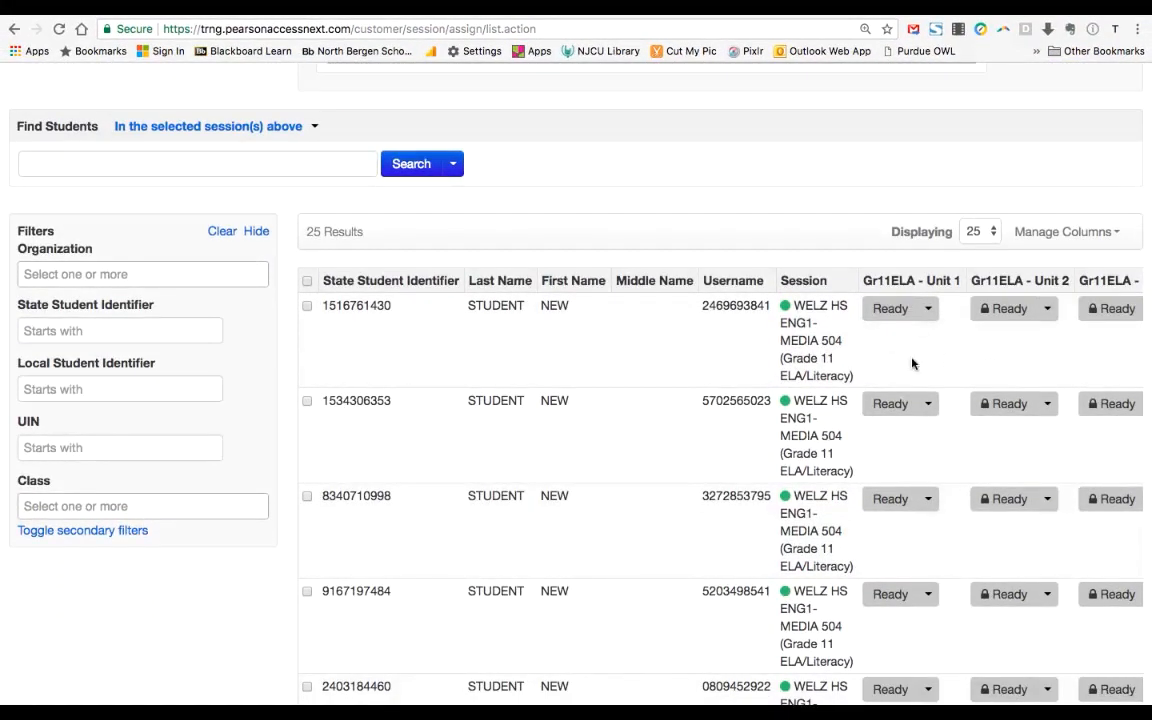
{"action": "scroll", "coordinate": [912, 364], "scroll_direction": "up", "scroll_amount": 1}
{"action": "scroll", "coordinate": [912, 364], "scroll_direction": "up", "scroll_amount": 5}
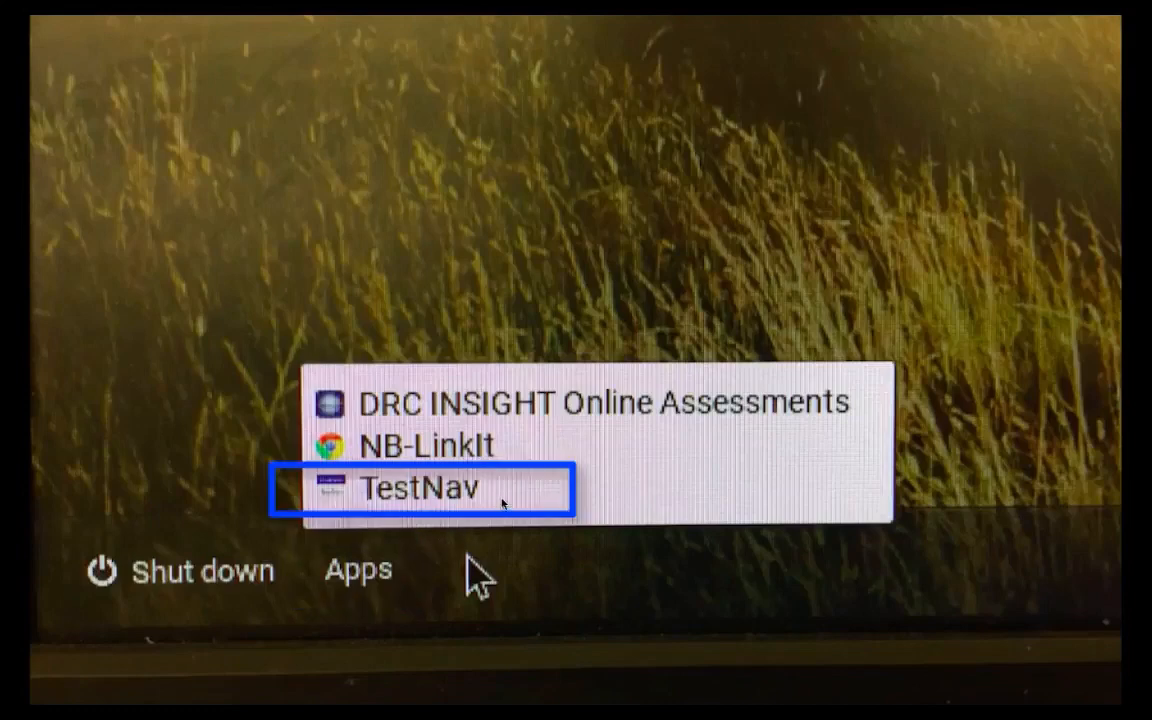
Step: Open TestNav on the student device and choose New Jersey as the customer
{"action": "left_click", "coordinate": [502, 503]}
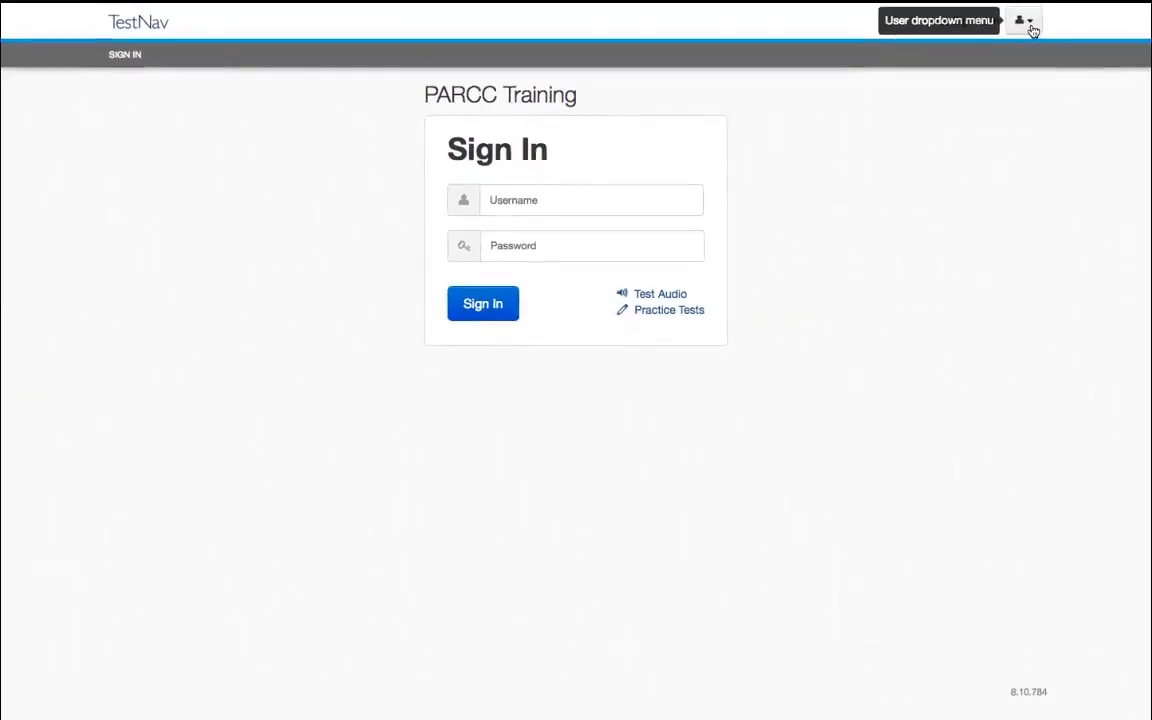
{"action": "left_click", "coordinate": [1033, 27]}
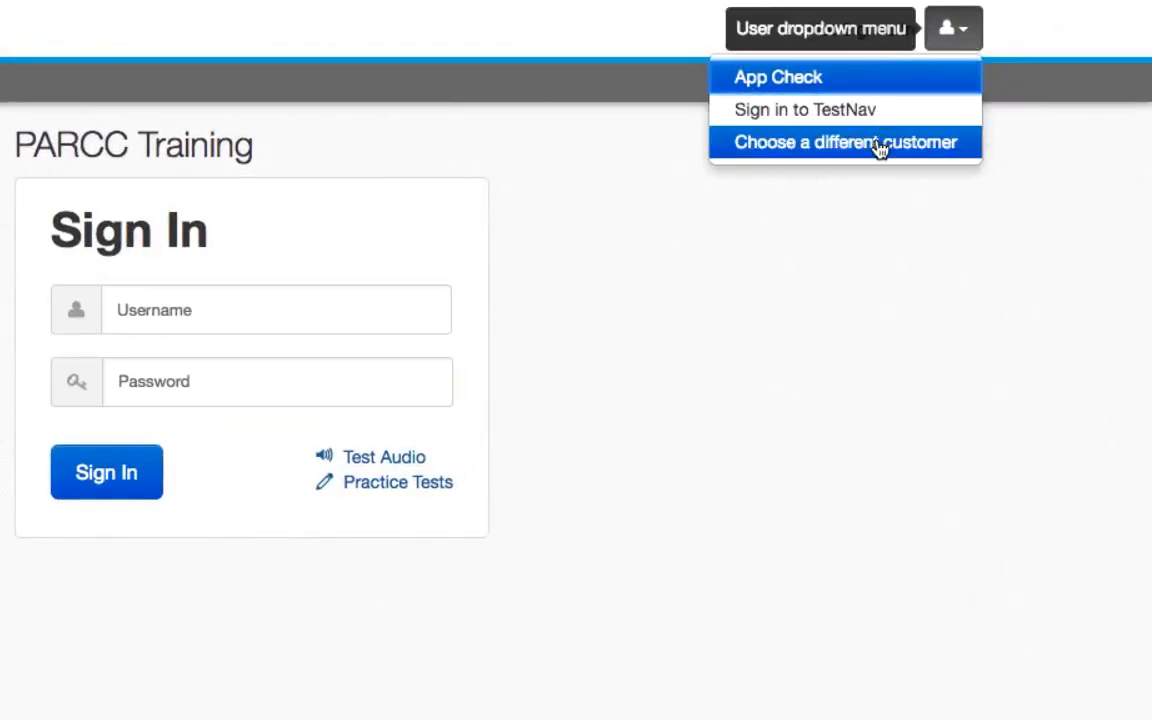
{"action": "left_click", "coordinate": [953, 162]}
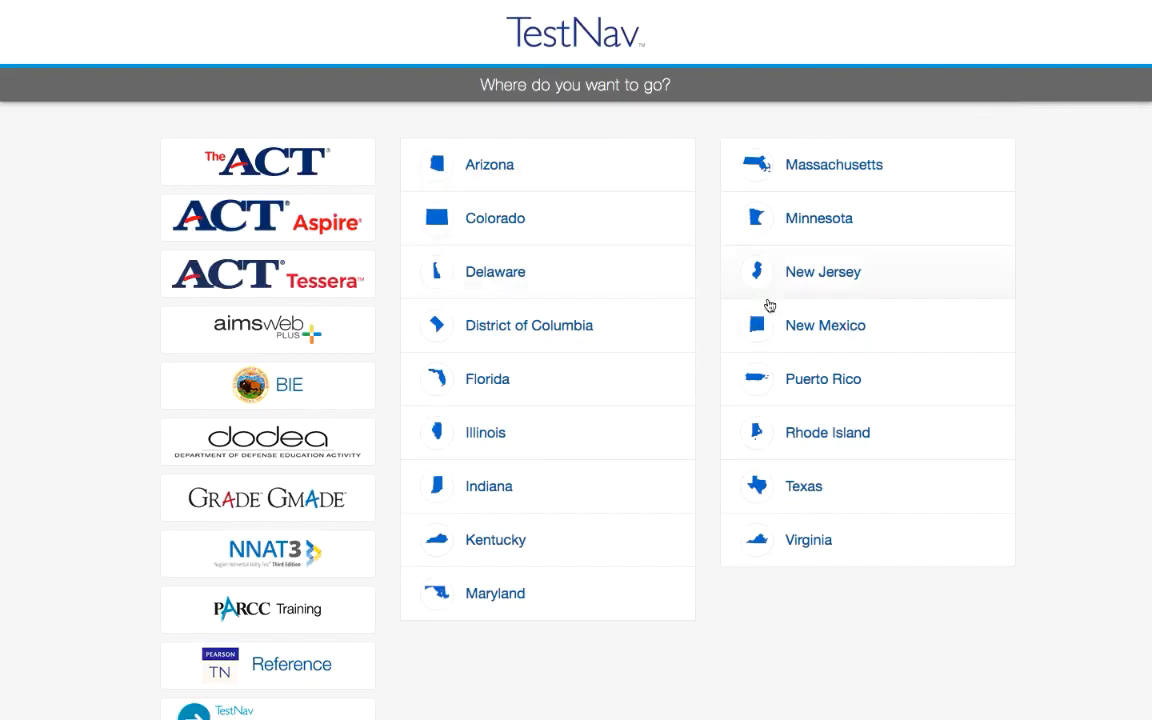
{"action": "left_click", "coordinate": [928, 285]}
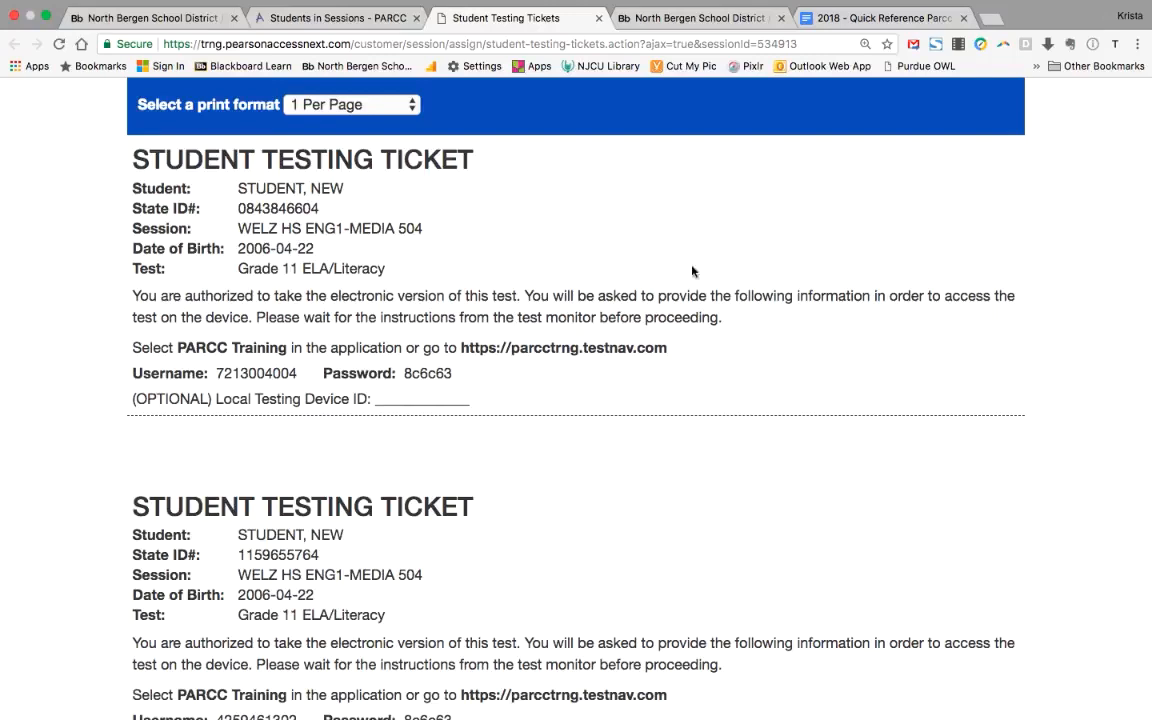
Step: Compare the usernames on the first two student testing tickets by highlighting each one
{"action": "scroll", "coordinate": [148, 370], "scroll_direction": "down", "scroll_amount": 1}
{"action": "scroll", "coordinate": [148, 370], "scroll_direction": "down", "scroll_amount": 1}
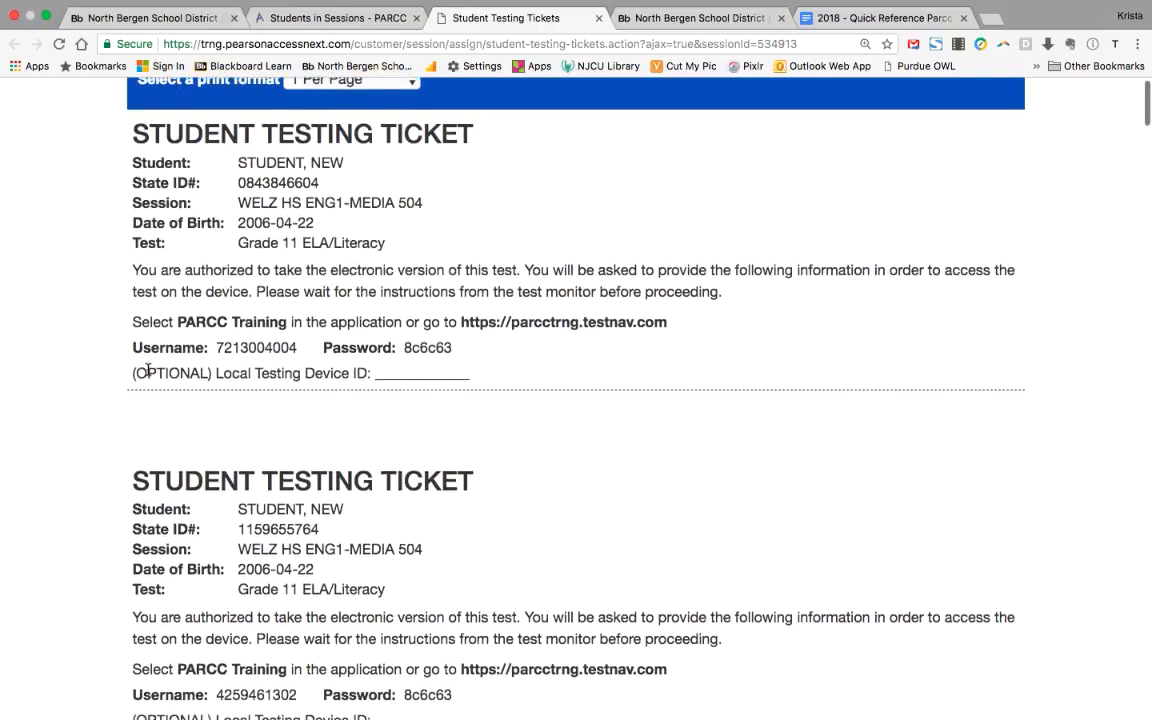
{"action": "left_click_drag", "start_coordinate": [213, 347], "coordinate": [298, 348]}
{"action": "scroll", "coordinate": [306, 407], "scroll_direction": "down", "scroll_amount": 1}
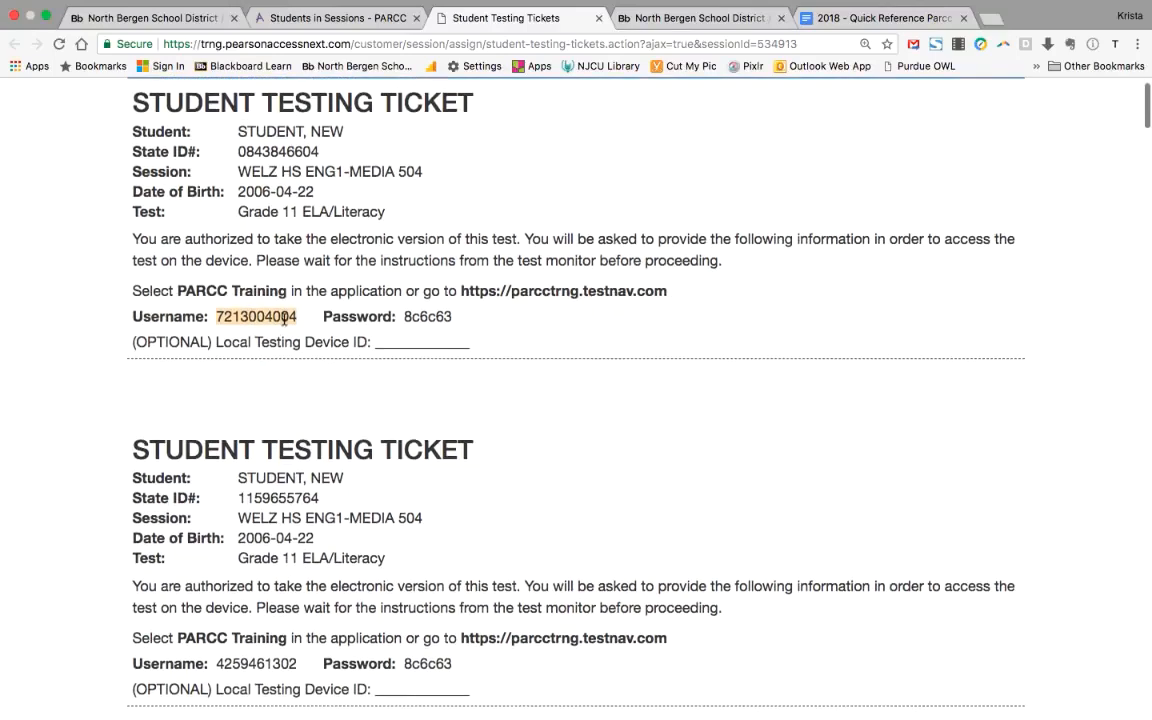
{"action": "scroll", "coordinate": [288, 380], "scroll_direction": "down", "scroll_amount": 2}
{"action": "left_click_drag", "start_coordinate": [296, 609], "coordinate": [214, 610]}
{"action": "left_click", "coordinate": [460, 380]}
{"action": "scroll", "coordinate": [460, 380], "scroll_direction": "up", "scroll_amount": 1}
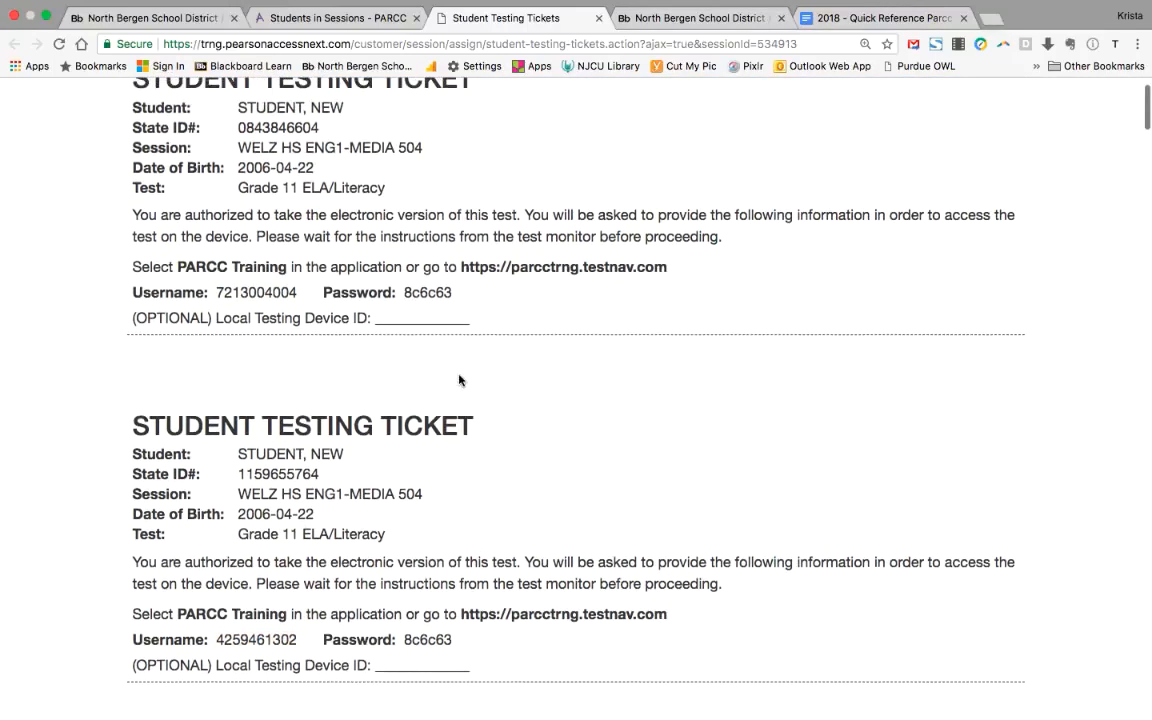
Step: Compare the passwords on the first two student testing tickets by highlighting each one
{"action": "left_click_drag", "start_coordinate": [452, 293], "coordinate": [404, 293]}
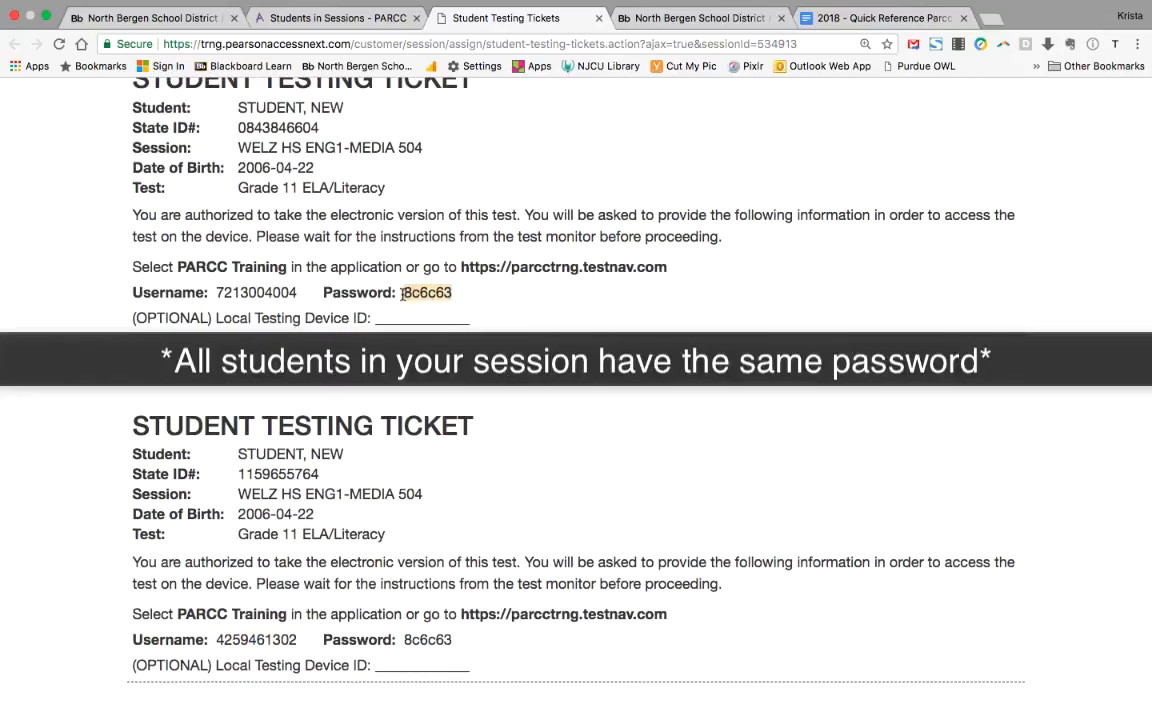
{"action": "left_click", "coordinate": [452, 643]}
{"action": "left_click_drag", "start_coordinate": [452, 643], "coordinate": [404, 645]}
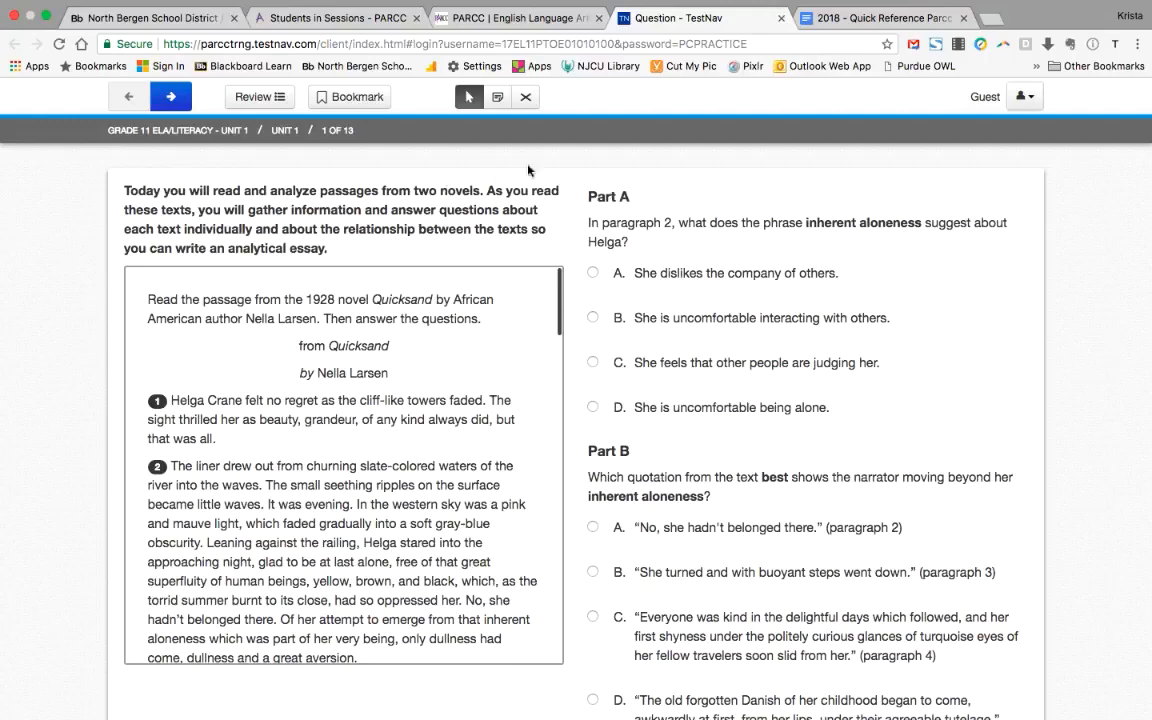
Step: Advance through the Grade 11 ELA/Literacy Unit 1 practice test to question 3
{"action": "left_click", "coordinate": [182, 104]}
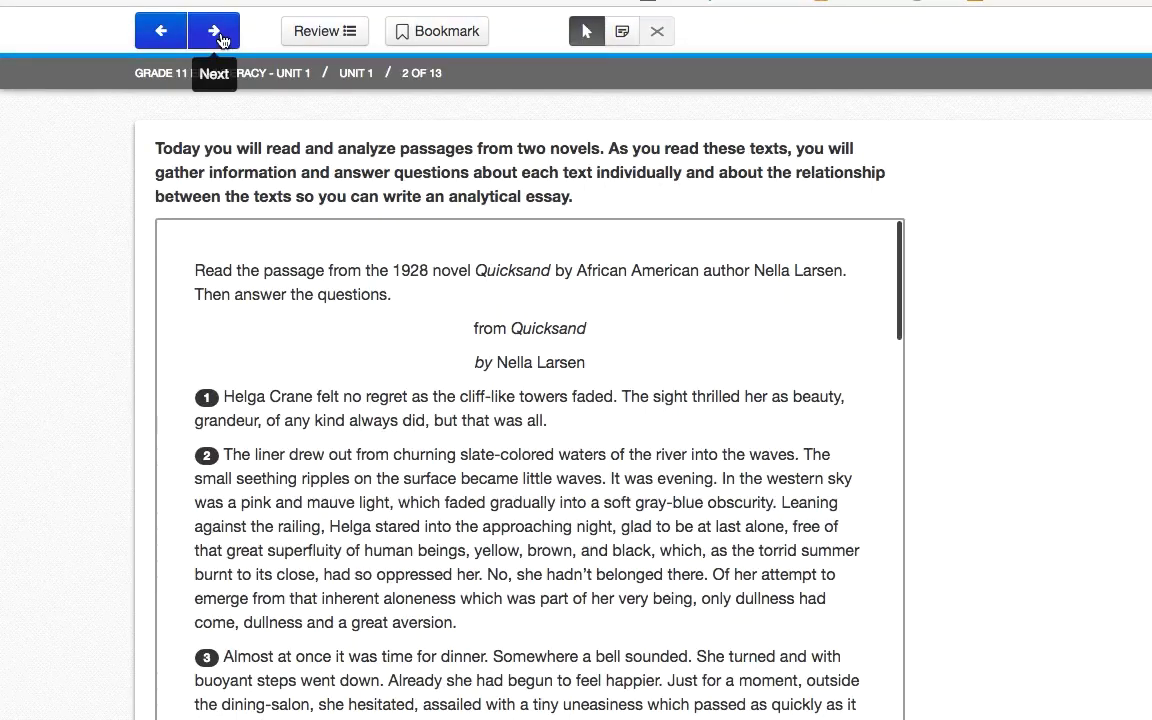
{"action": "left_click", "coordinate": [222, 40]}
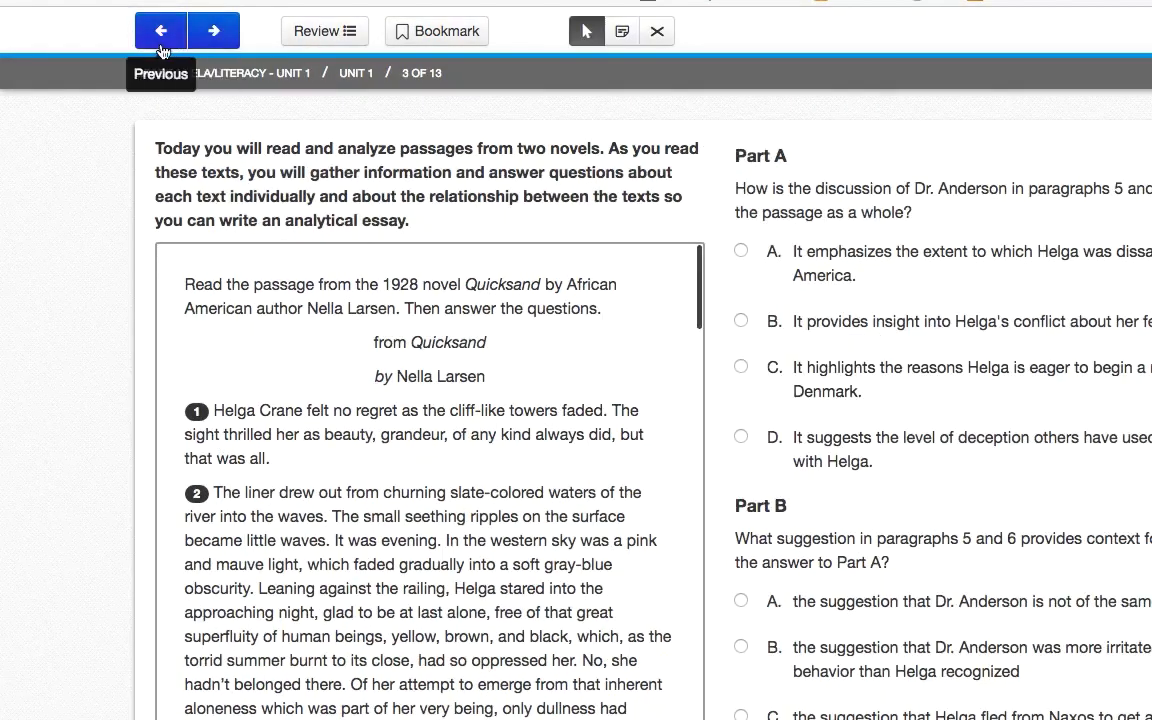
Step: Go back to question 2 of the practice test and jump ahead to question 10 from the question review list
{"action": "left_click", "coordinate": [161, 47]}
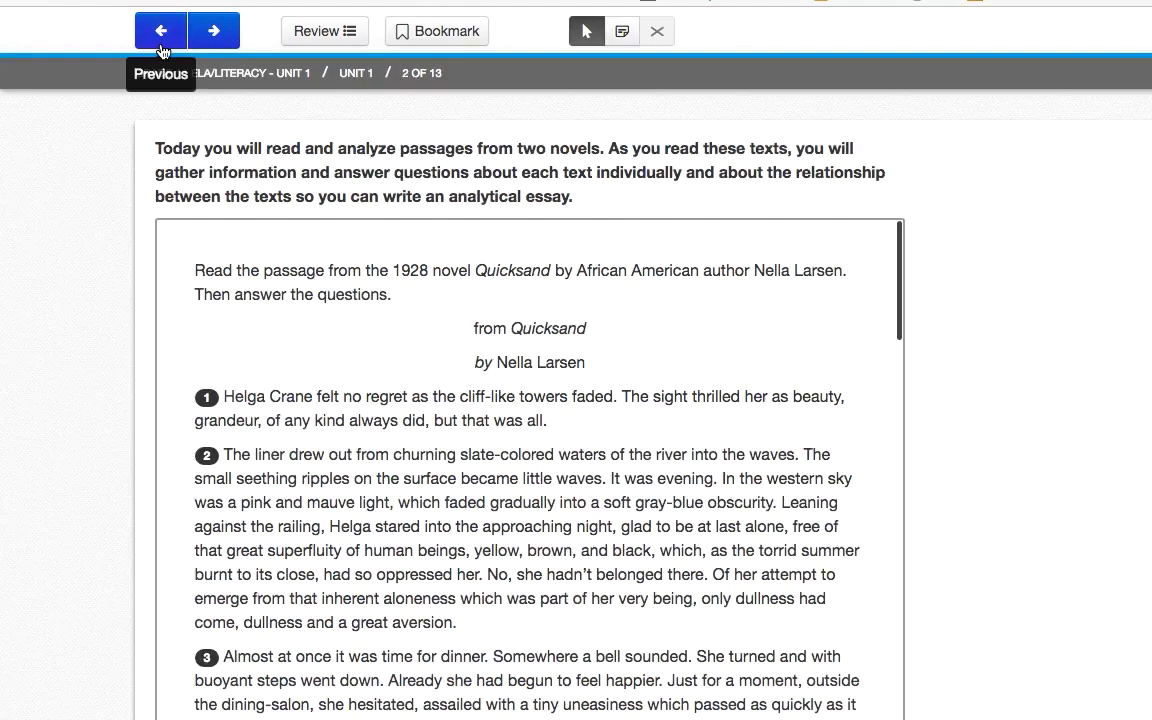
{"action": "left_click", "coordinate": [340, 32]}
{"action": "scroll", "coordinate": [378, 290], "scroll_direction": "down", "scroll_amount": 3}
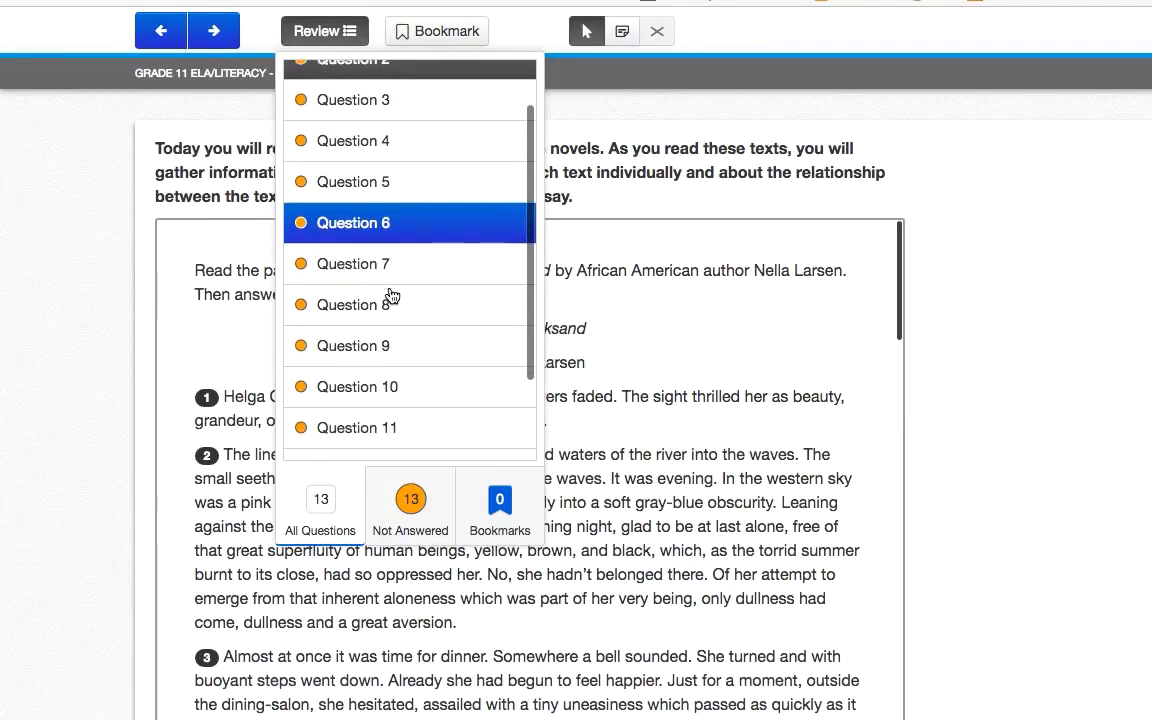
{"action": "left_click", "coordinate": [371, 311]}
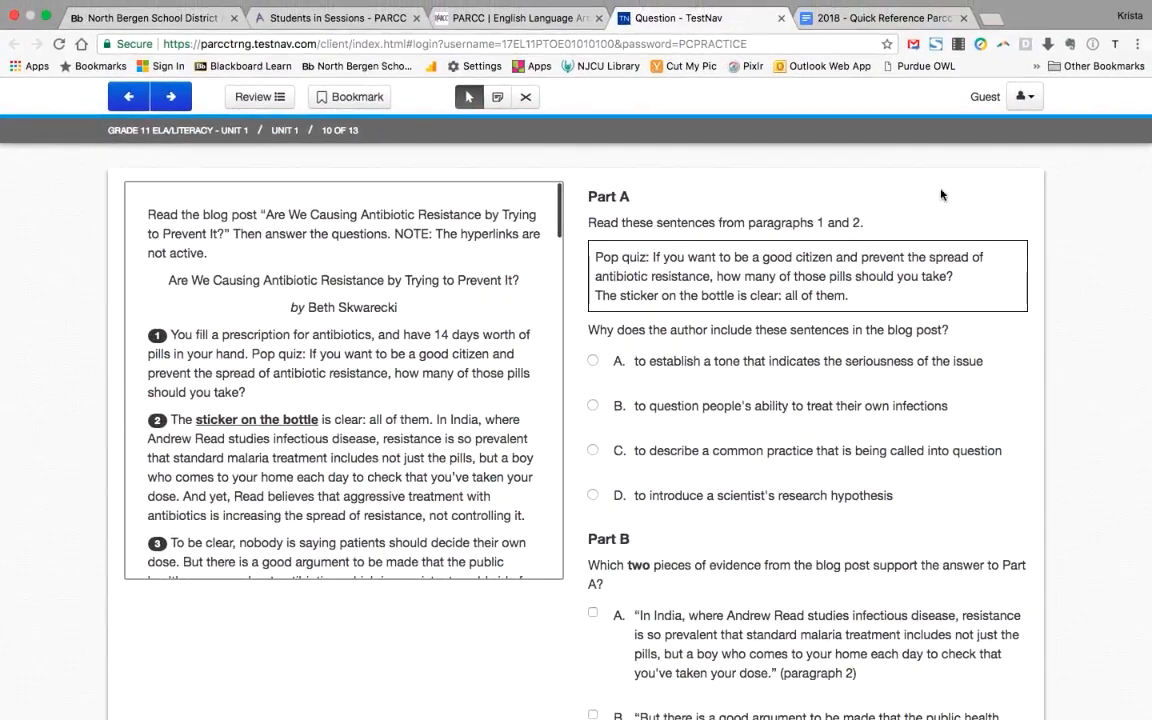
Step: Check the TestNav sign-out option, cancel the Exit Test dialog, and advance past question 13 to the End of Unit 1 page
{"action": "left_click", "coordinate": [1033, 104]}
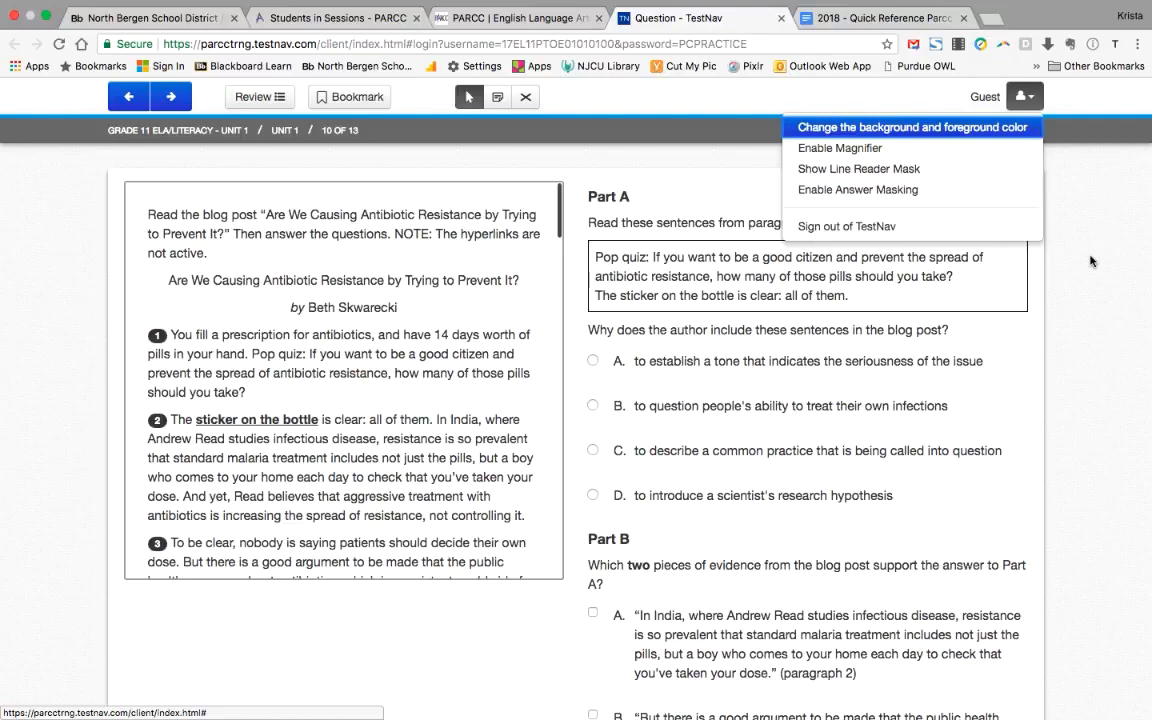
{"action": "left_click", "coordinate": [985, 255]}
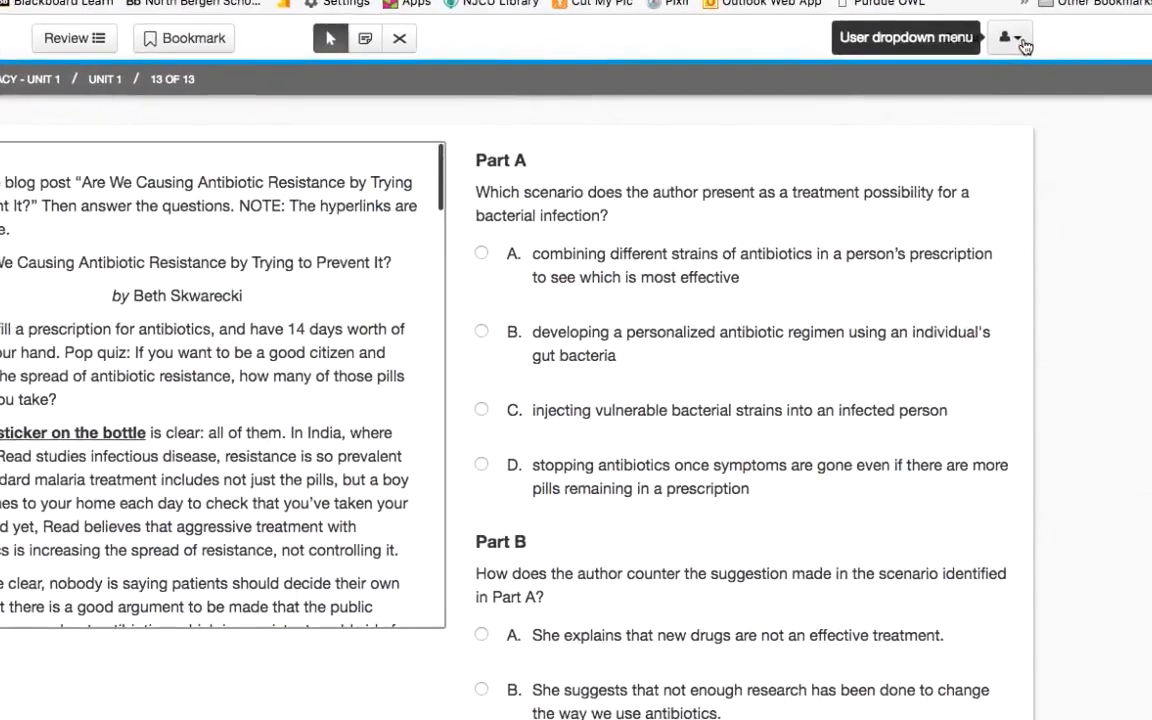
{"action": "left_click", "coordinate": [1034, 104]}
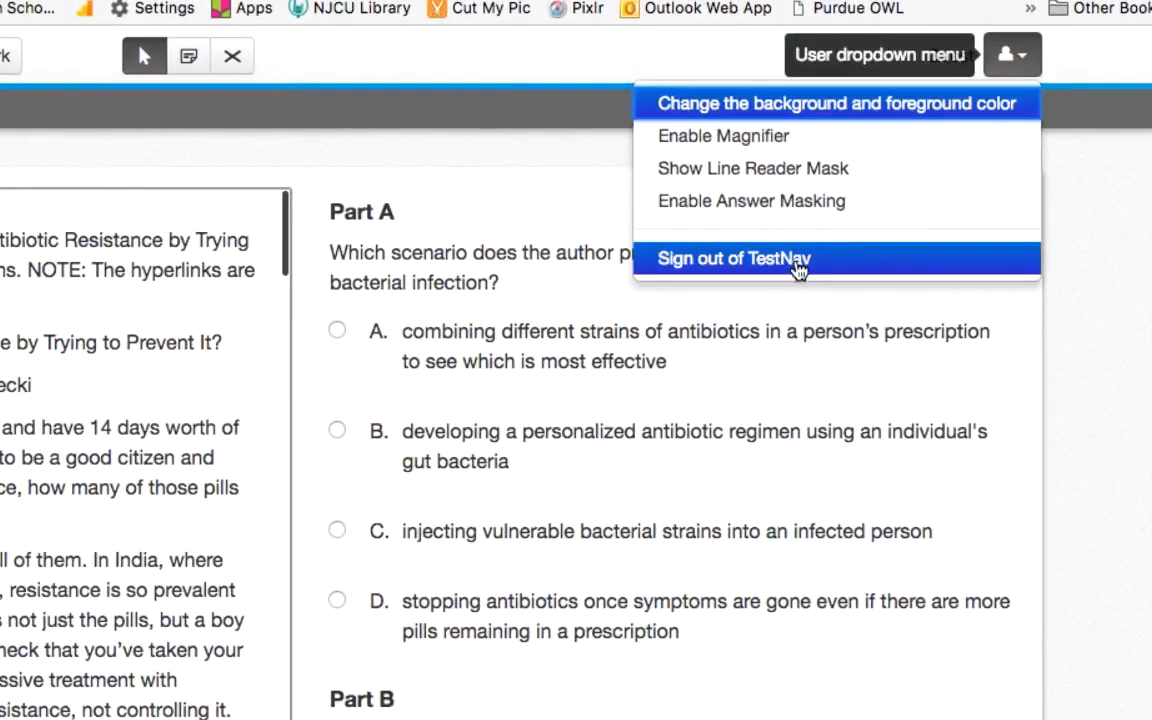
{"action": "left_click", "coordinate": [838, 262]}
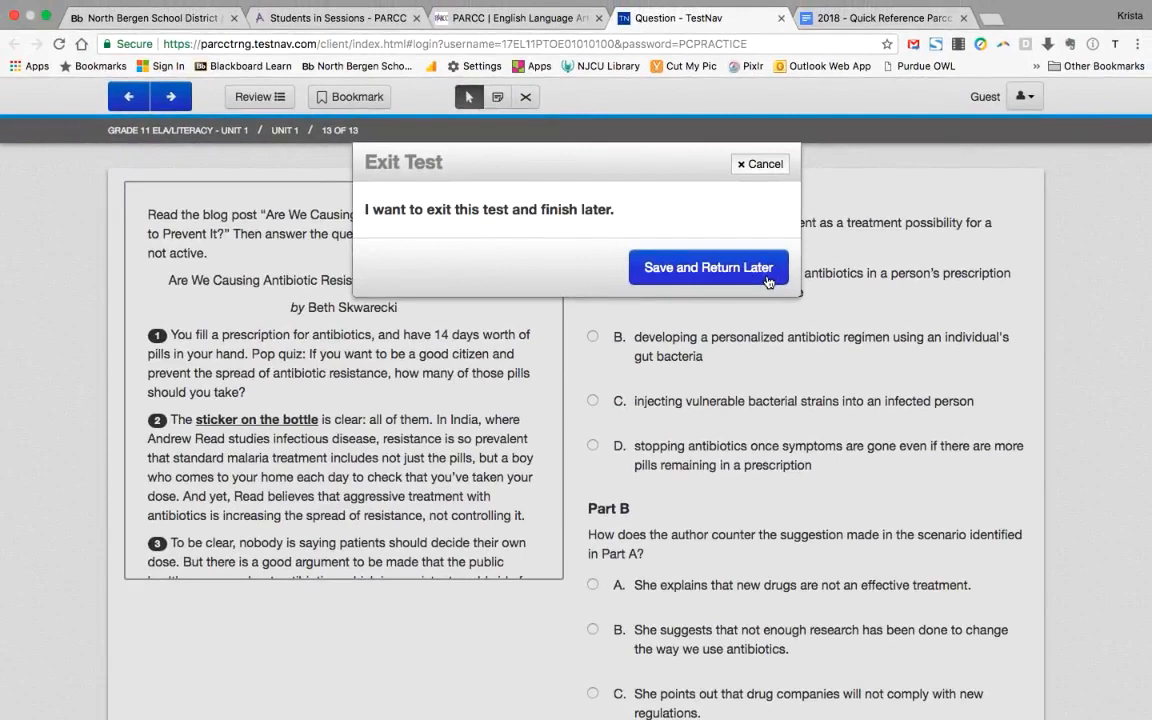
{"action": "left_click", "coordinate": [768, 164]}
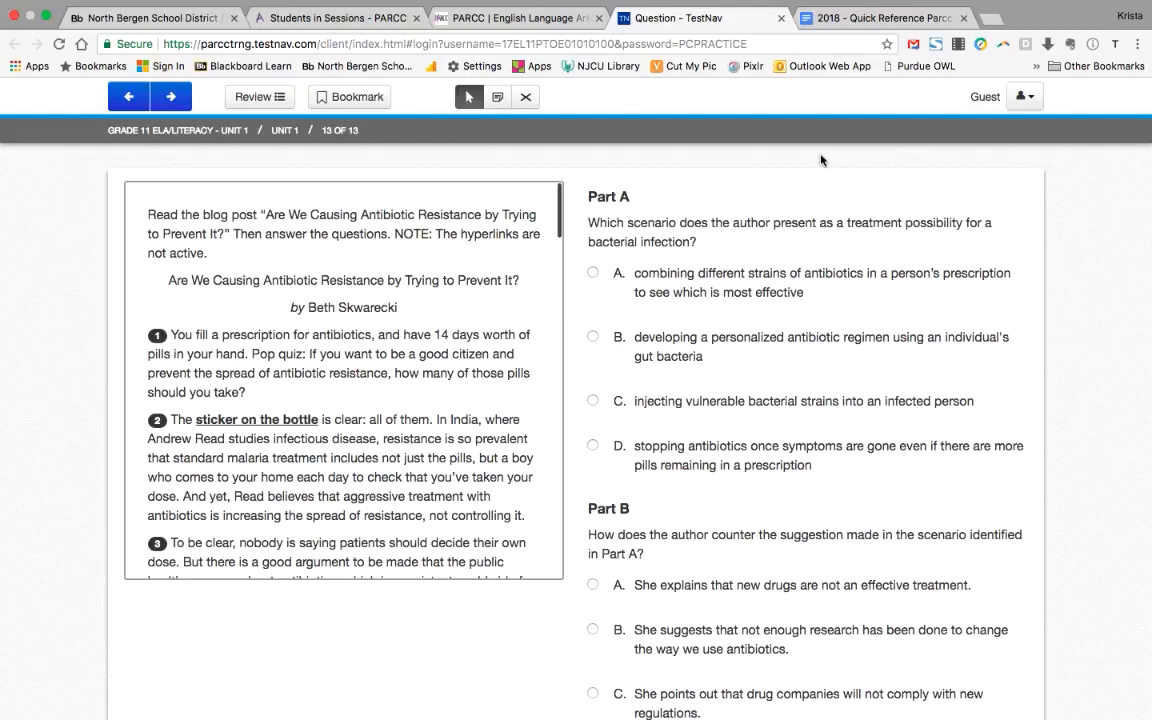
{"action": "left_click", "coordinate": [173, 102]}
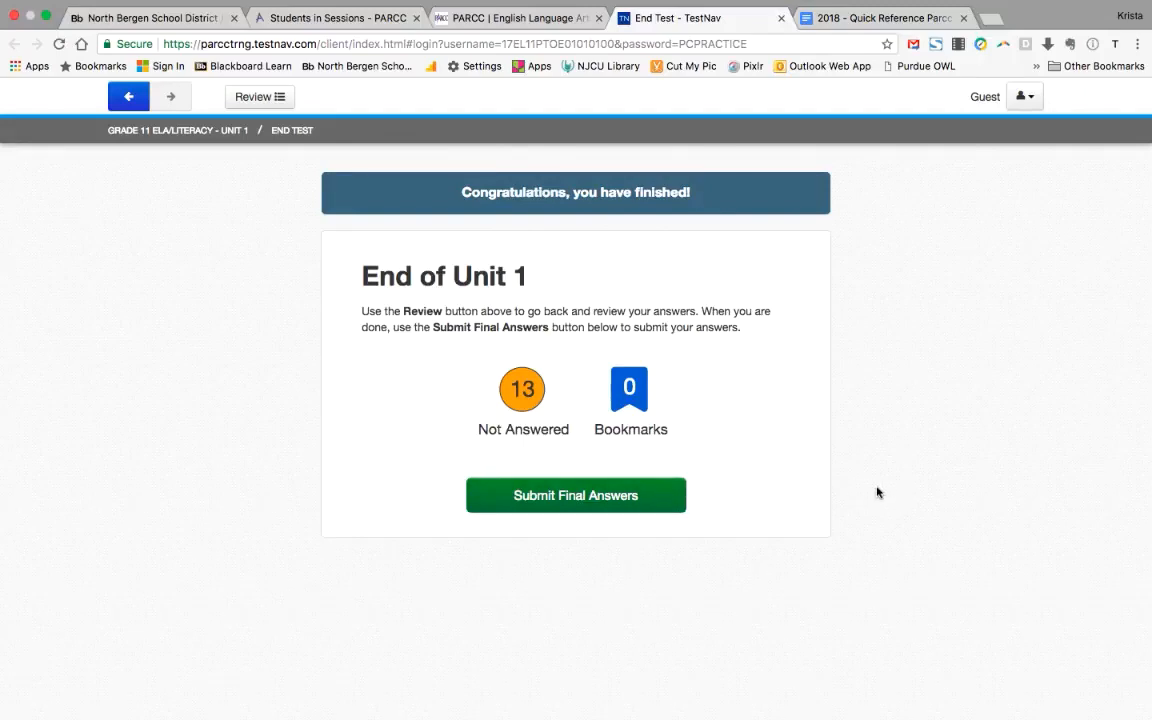
Step: Switch to Students in Sessions and examine the status options, including Resume, for the student who exited Alg I - Unit 1
{"action": "key", "text": "super+2"}
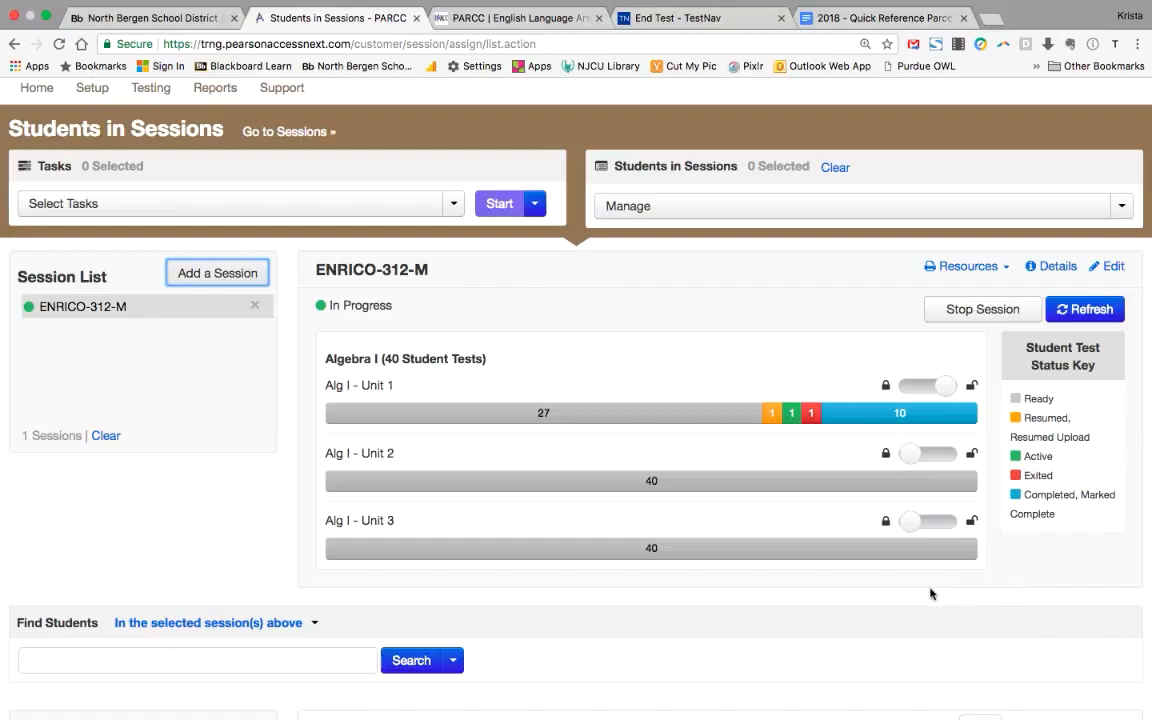
{"action": "scroll", "coordinate": [930, 594], "scroll_direction": "down", "scroll_amount": 5}
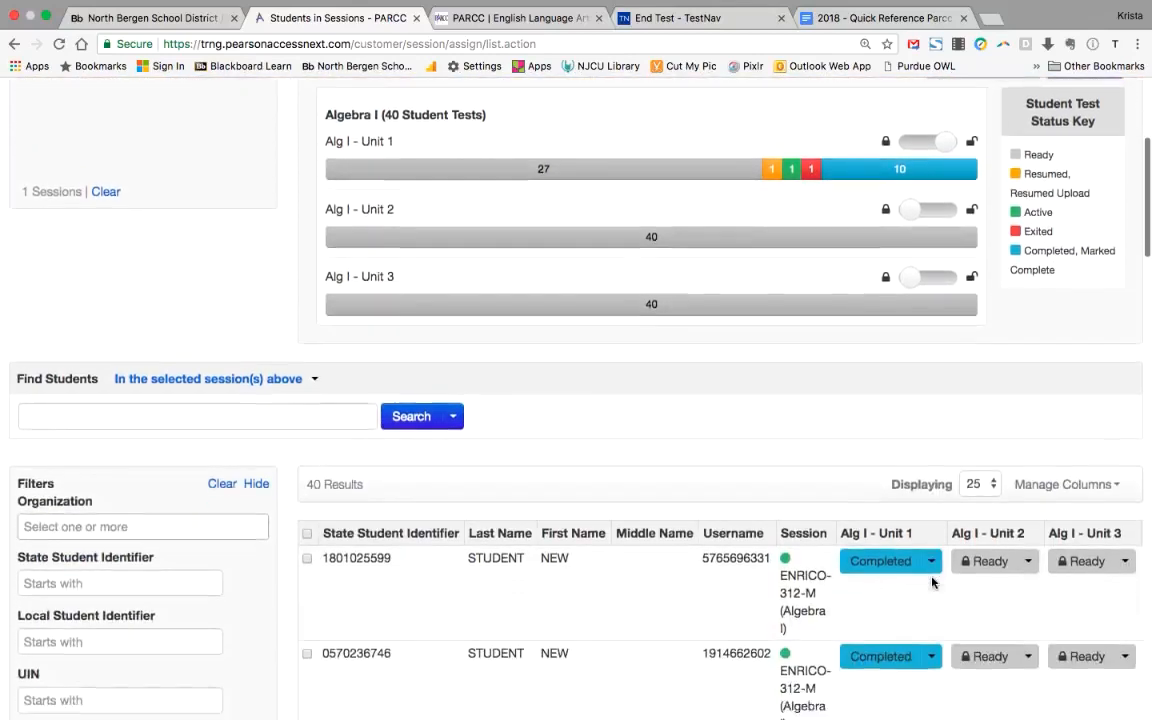
{"action": "scroll", "coordinate": [932, 582], "scroll_direction": "down", "scroll_amount": 8}
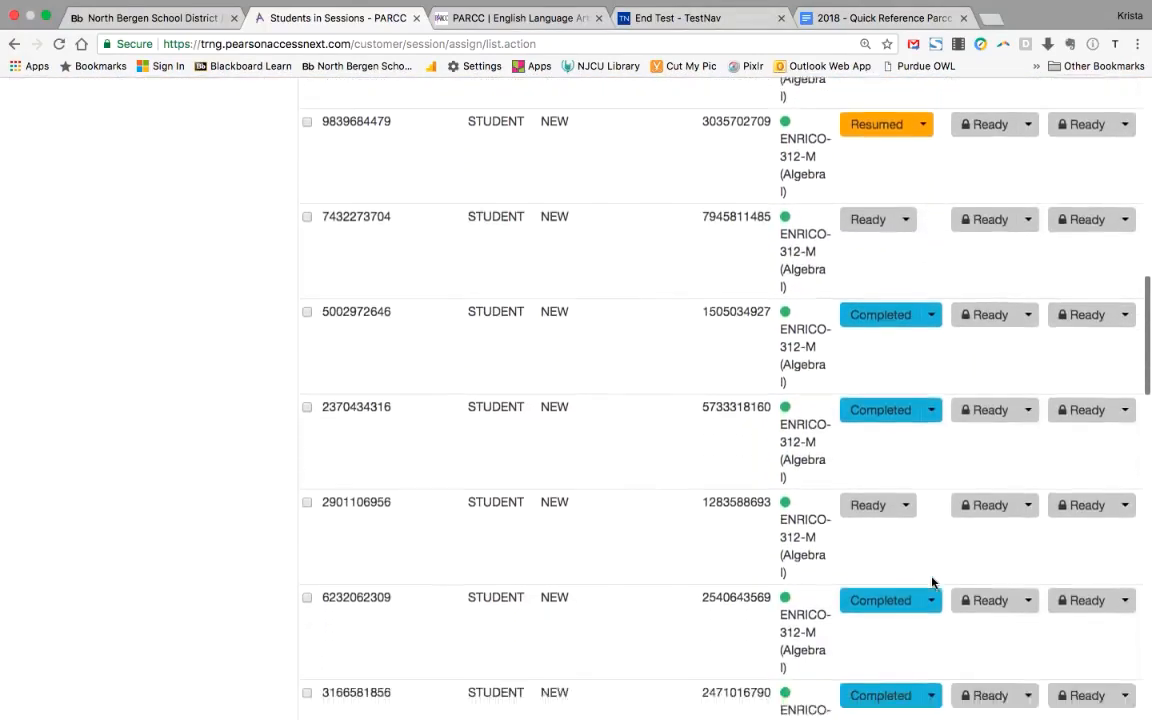
{"action": "scroll", "coordinate": [932, 582], "scroll_direction": "down", "scroll_amount": 5}
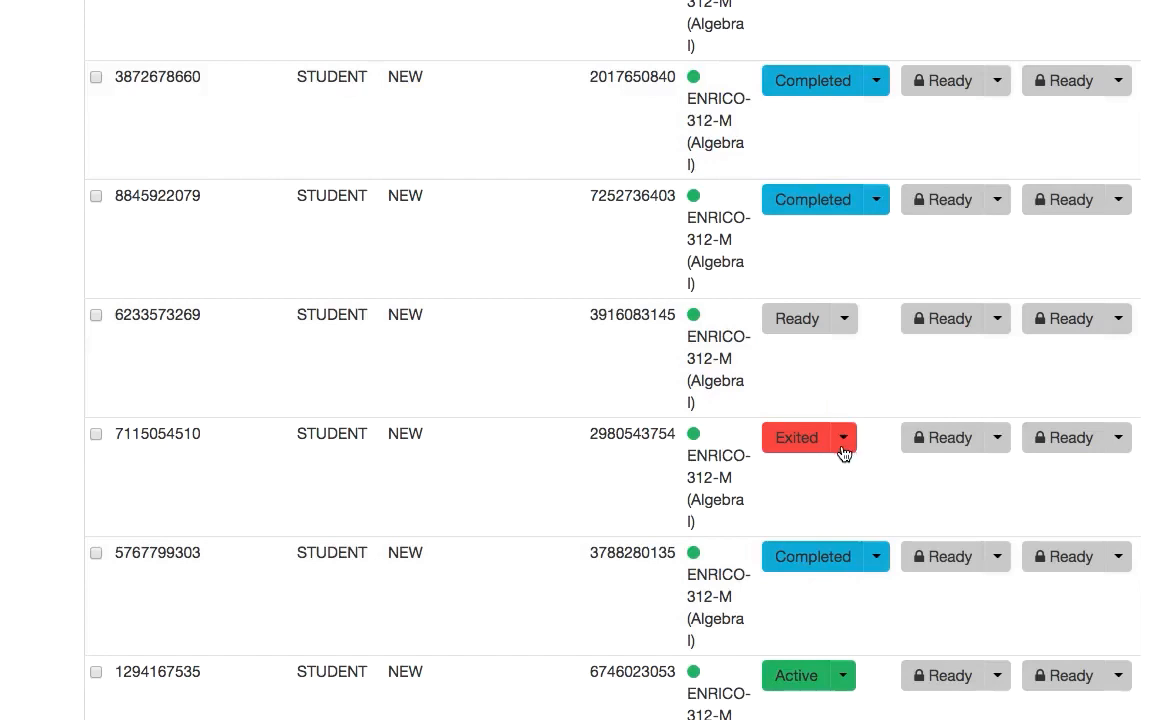
{"action": "left_click", "coordinate": [846, 446]}
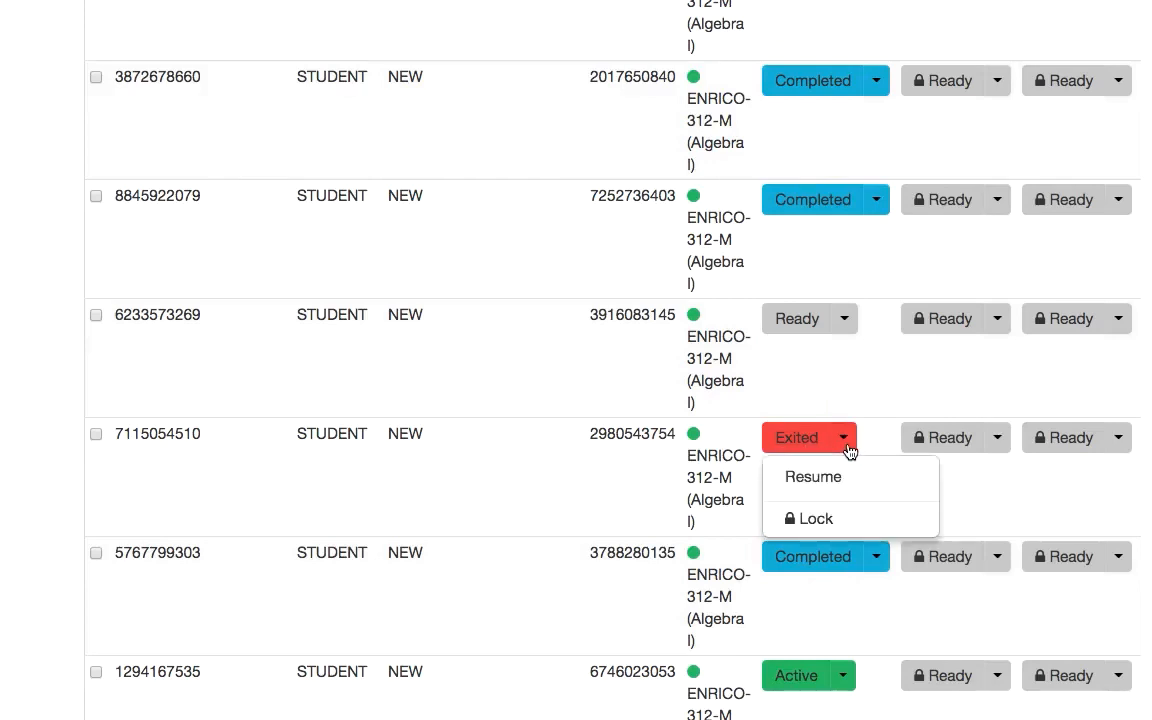
{"action": "left_click", "coordinate": [843, 477]}
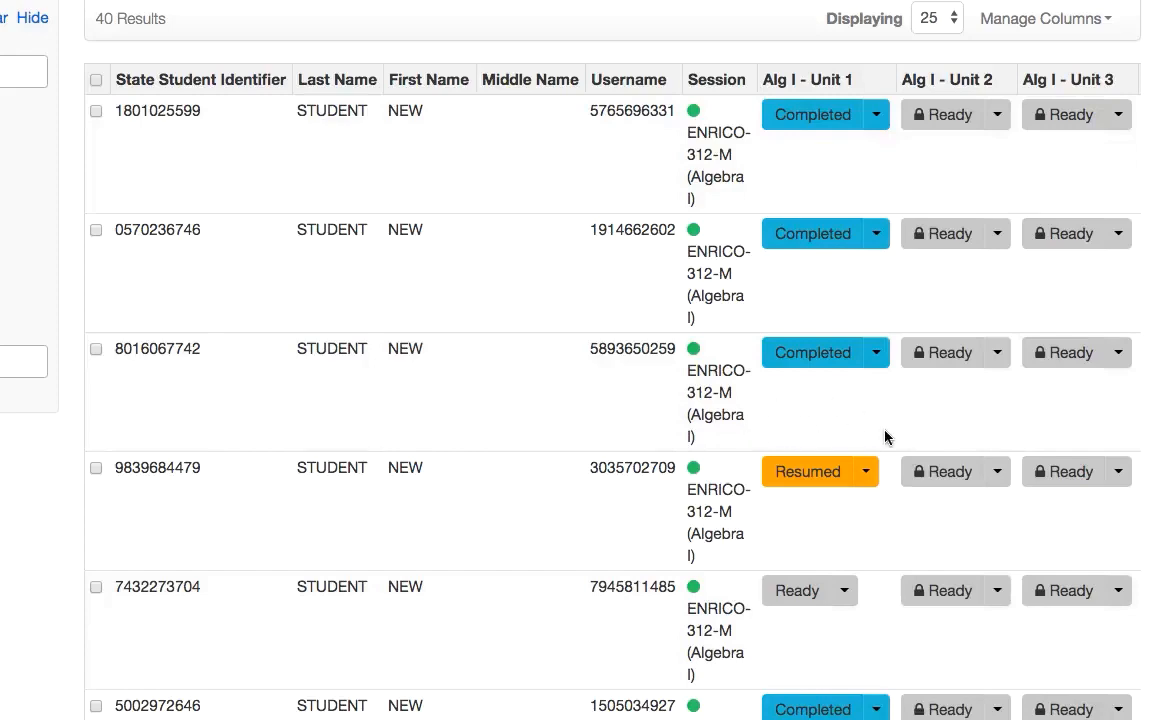
Step: Examine the Alg I - Unit 1 status options for the student whose test is active
{"action": "scroll", "coordinate": [887, 437], "scroll_direction": "down", "scroll_amount": 8}
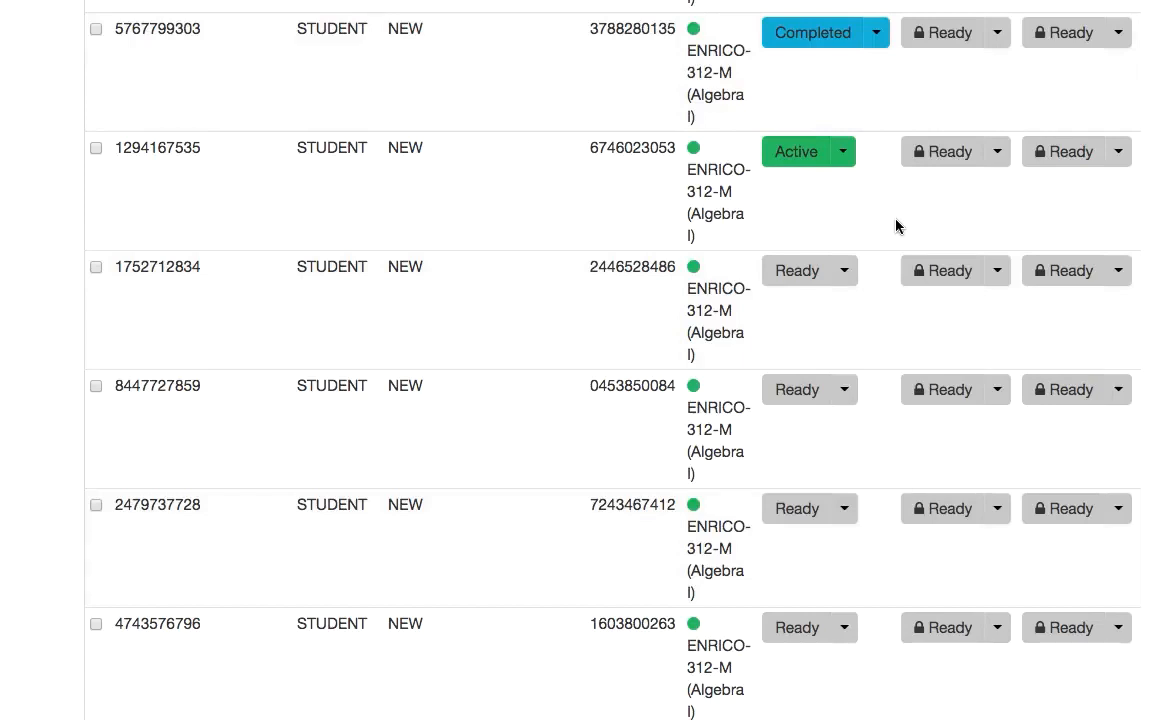
{"action": "scroll", "coordinate": [897, 226], "scroll_direction": "up", "scroll_amount": 4}
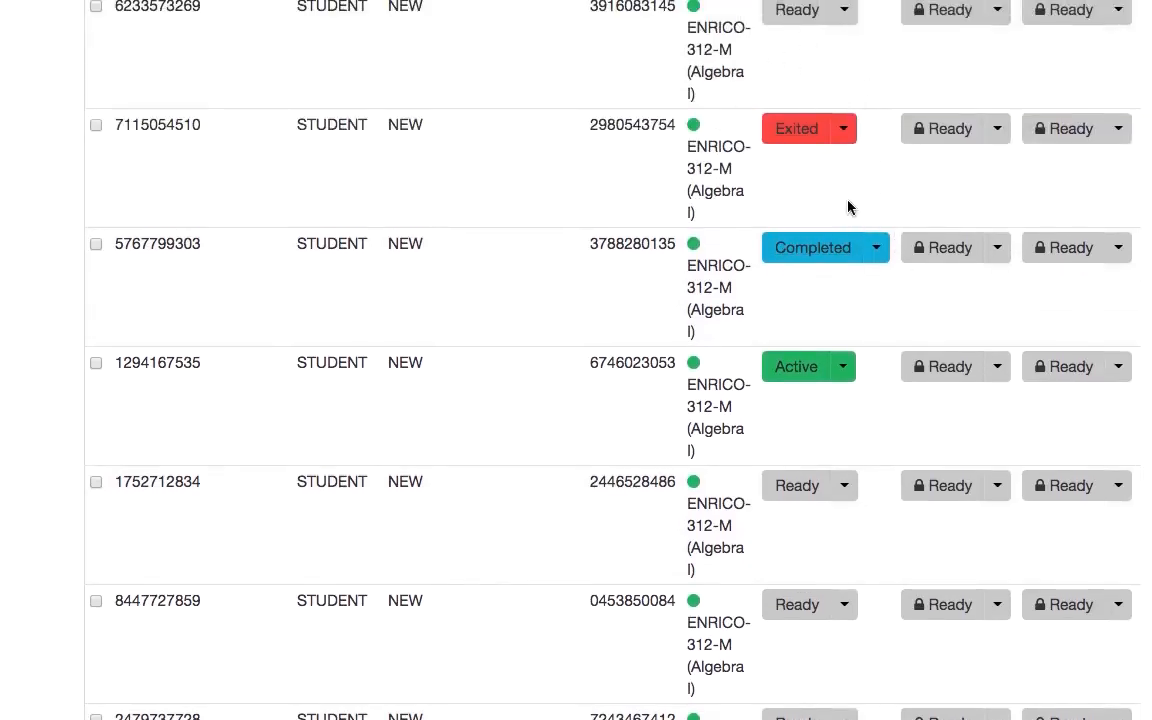
{"action": "scroll", "coordinate": [887, 303], "scroll_direction": "down", "scroll_amount": 4}
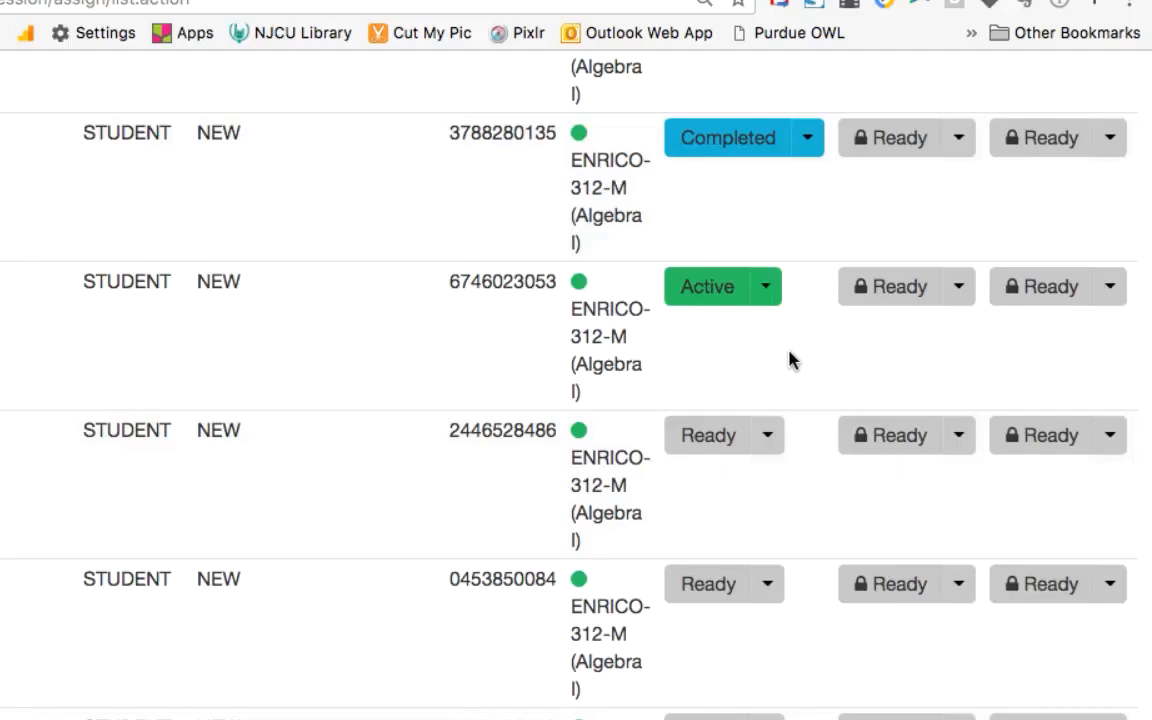
{"action": "left_click", "coordinate": [770, 290]}
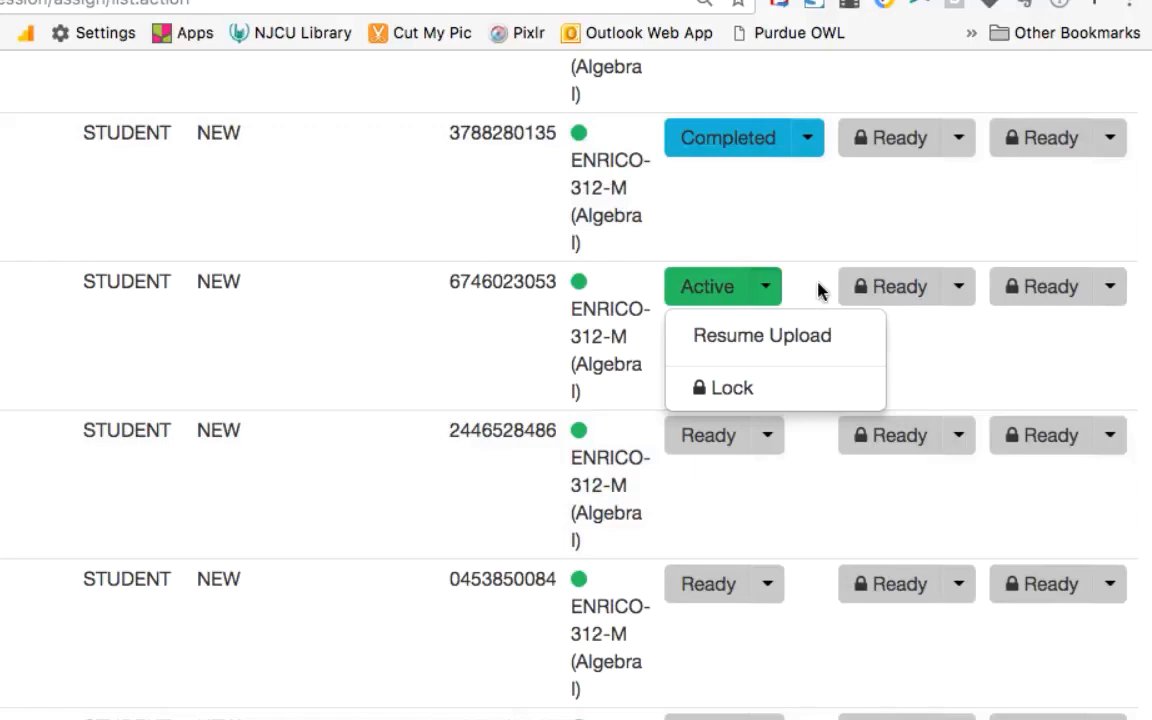
Step: Lock Alg I - Unit 1 for the whole Algebra I session and open the account menu
{"action": "scroll", "coordinate": [594, 394], "scroll_direction": "up", "scroll_amount": 15}
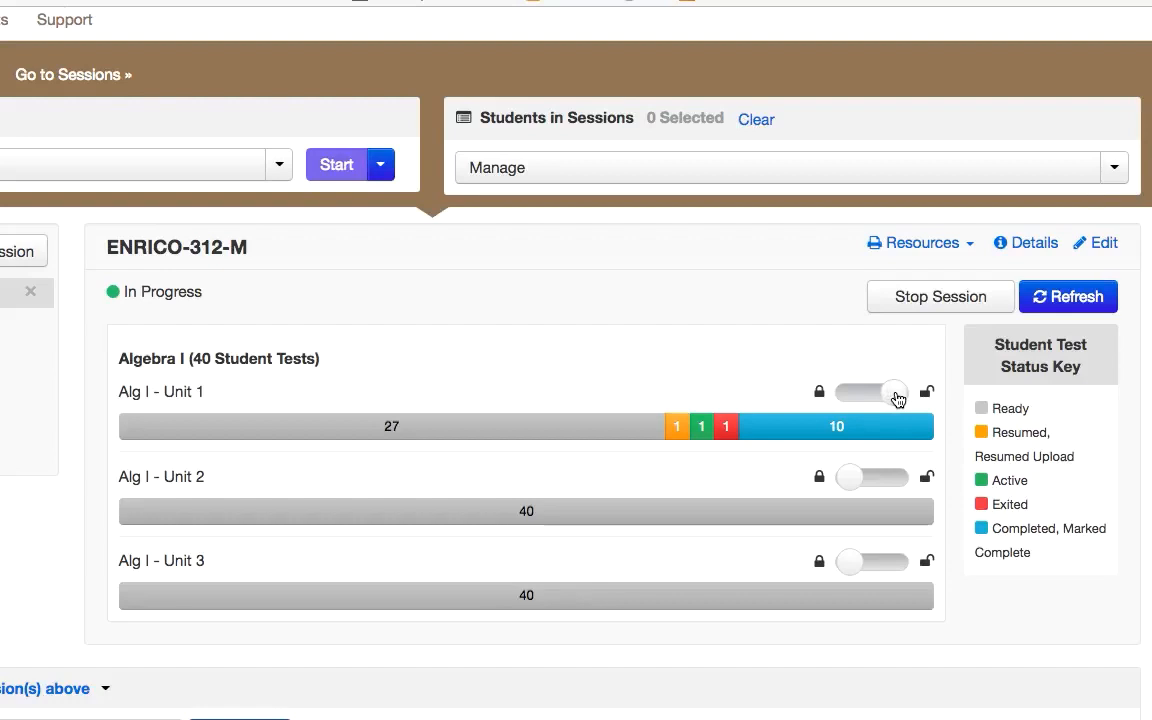
{"action": "left_click_drag", "start_coordinate": [897, 399], "coordinate": [846, 400]}
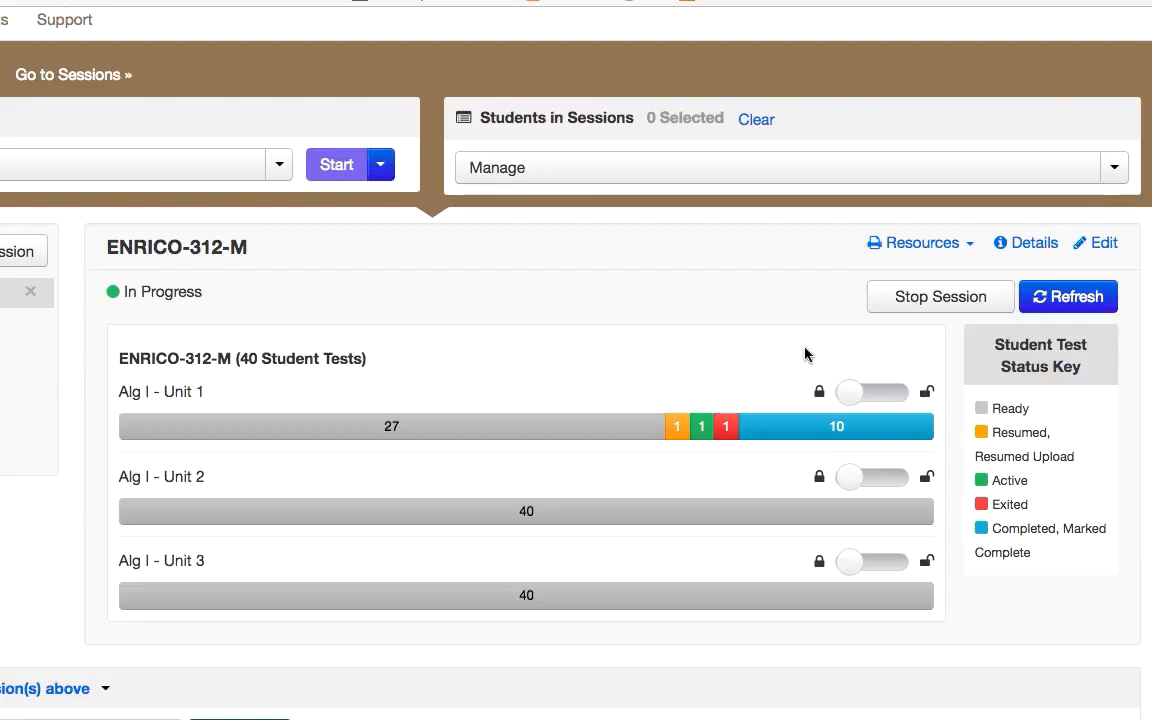
{"action": "scroll", "coordinate": [805, 353], "scroll_direction": "up", "scroll_amount": 2}
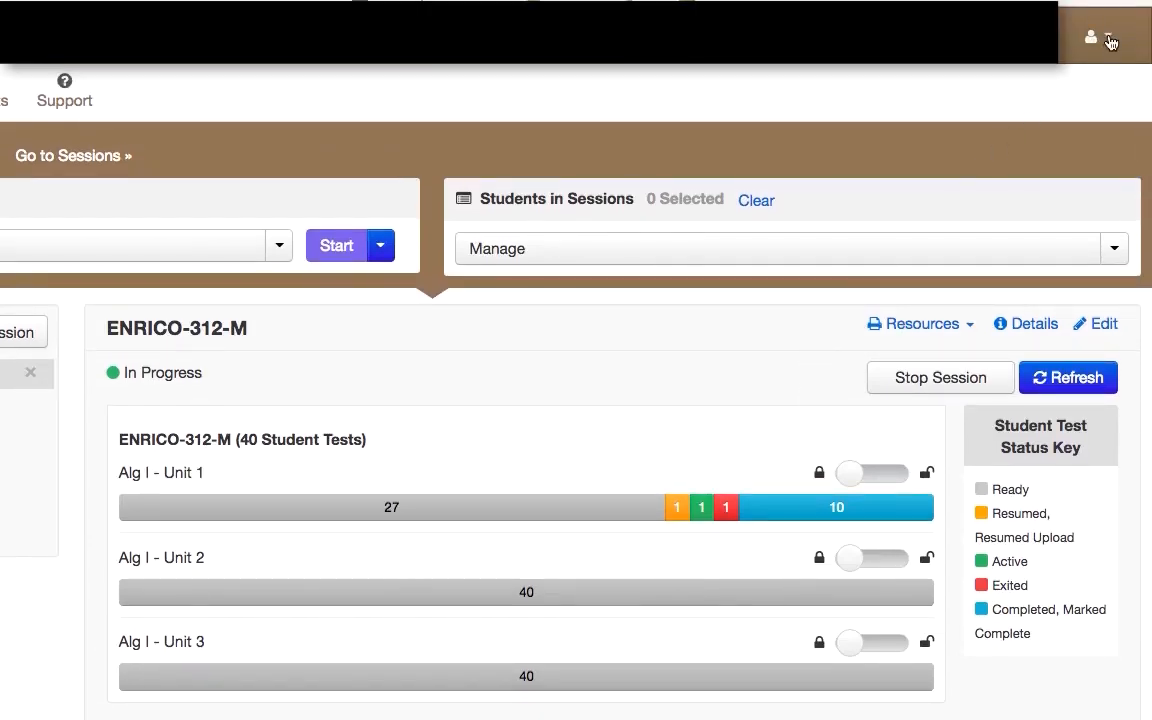
{"action": "left_click", "coordinate": [1111, 40]}
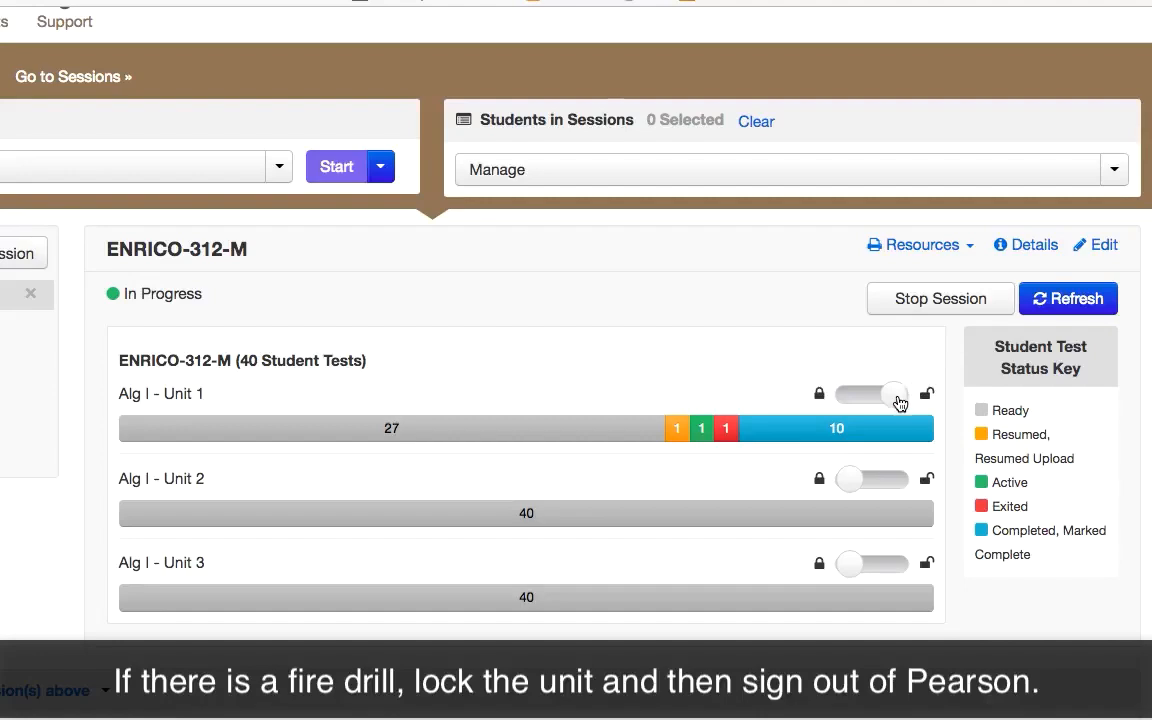
Step: Lock Alg I - Unit 1 as for a fire drill, and open the account menu for signing out of PearsonAccess
{"action": "left_click_drag", "start_coordinate": [898, 402], "coordinate": [843, 401]}
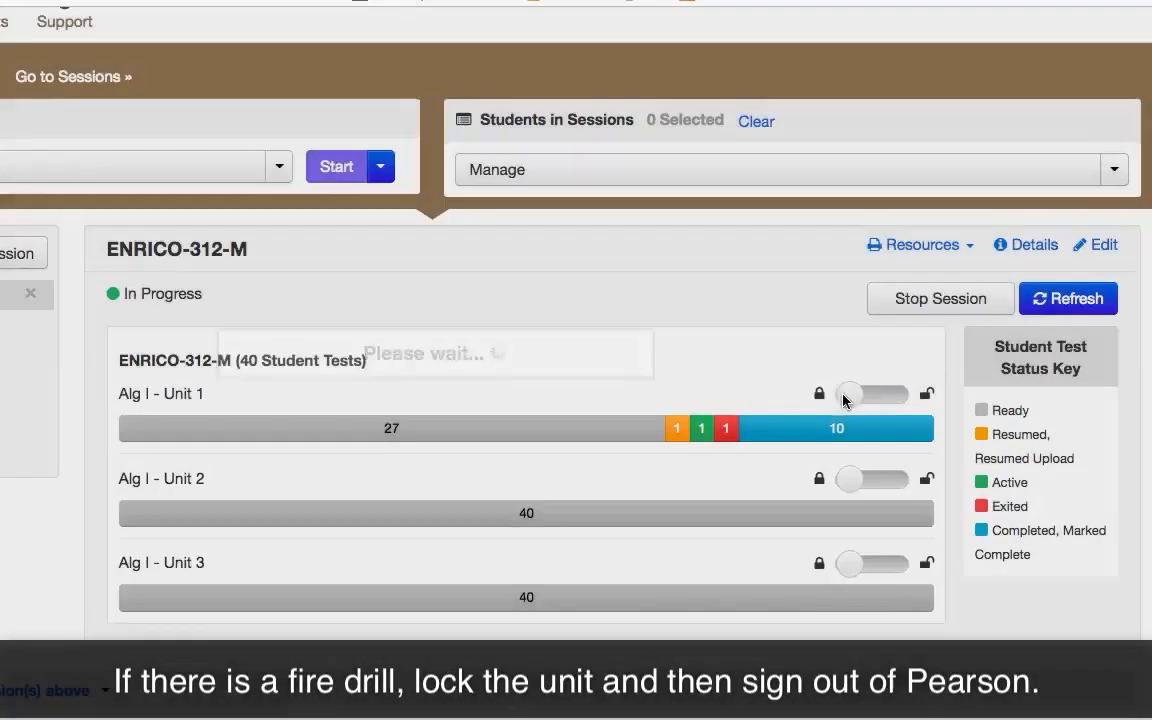
{"action": "scroll", "coordinate": [913, 399], "scroll_direction": "up", "scroll_amount": 2}
{"action": "left_click", "coordinate": [1106, 42]}
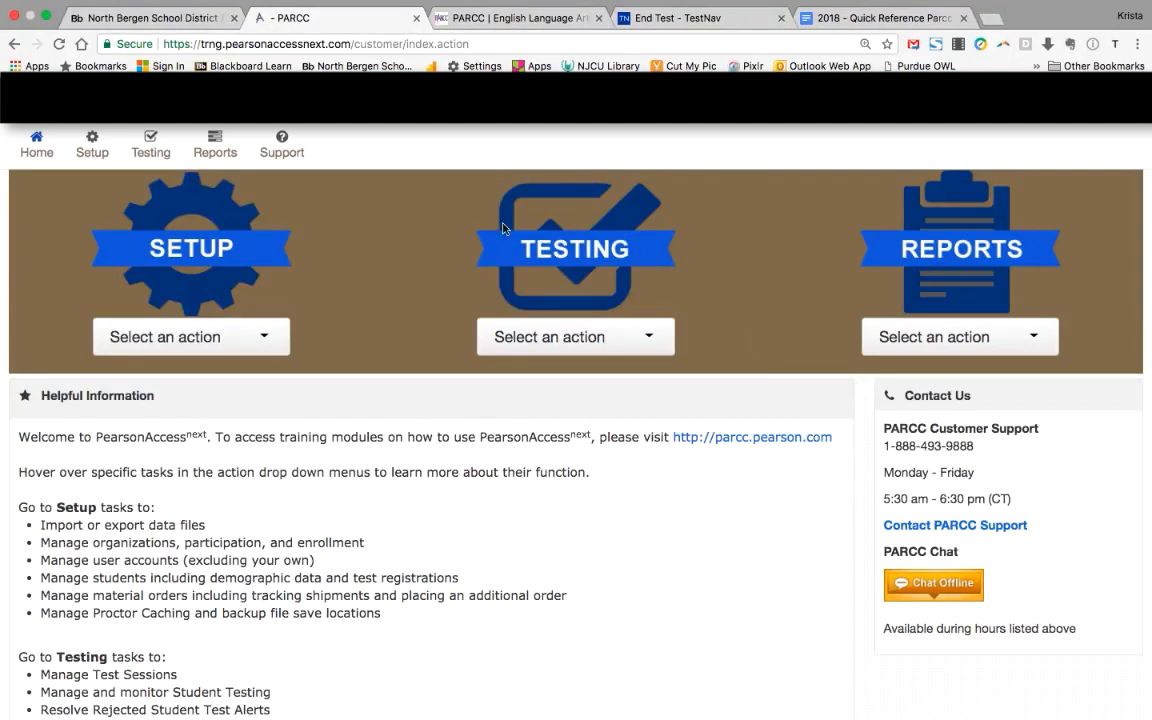
Step: Open Students in Sessions for testing, search sessions by the teacher's surname, and add that teacher's Media ELA 11 session
{"action": "left_click", "coordinate": [645, 342]}
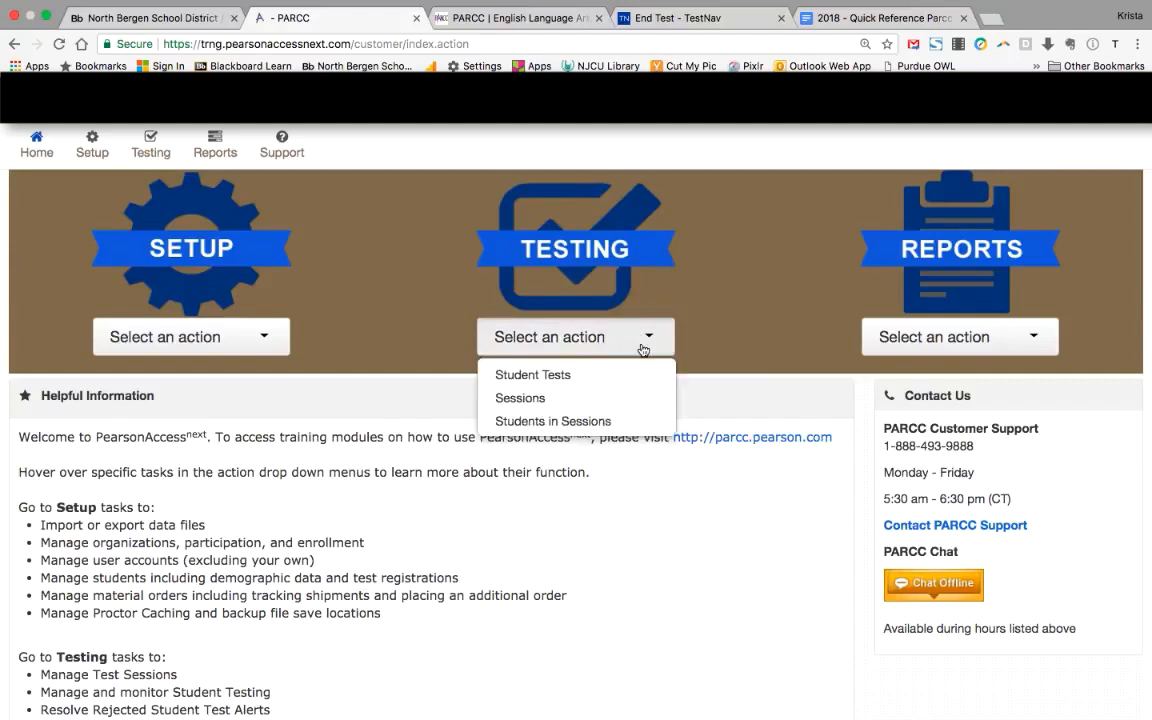
{"action": "left_click", "coordinate": [614, 421]}
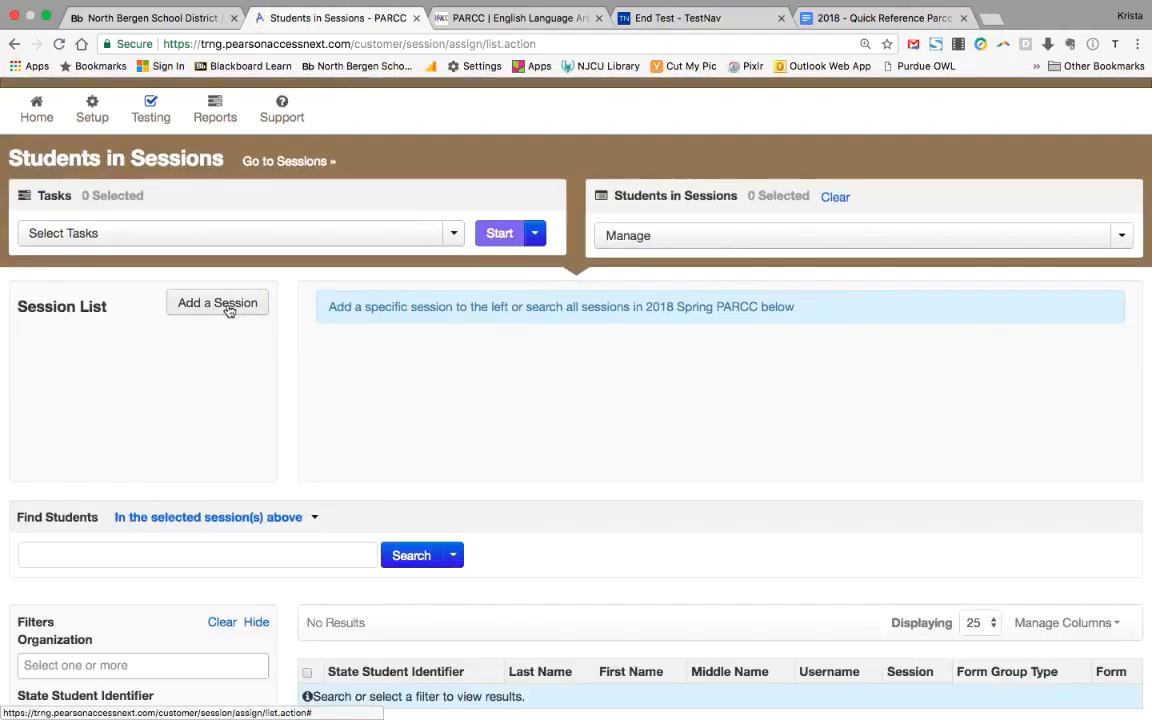
{"action": "left_click", "coordinate": [263, 315]}
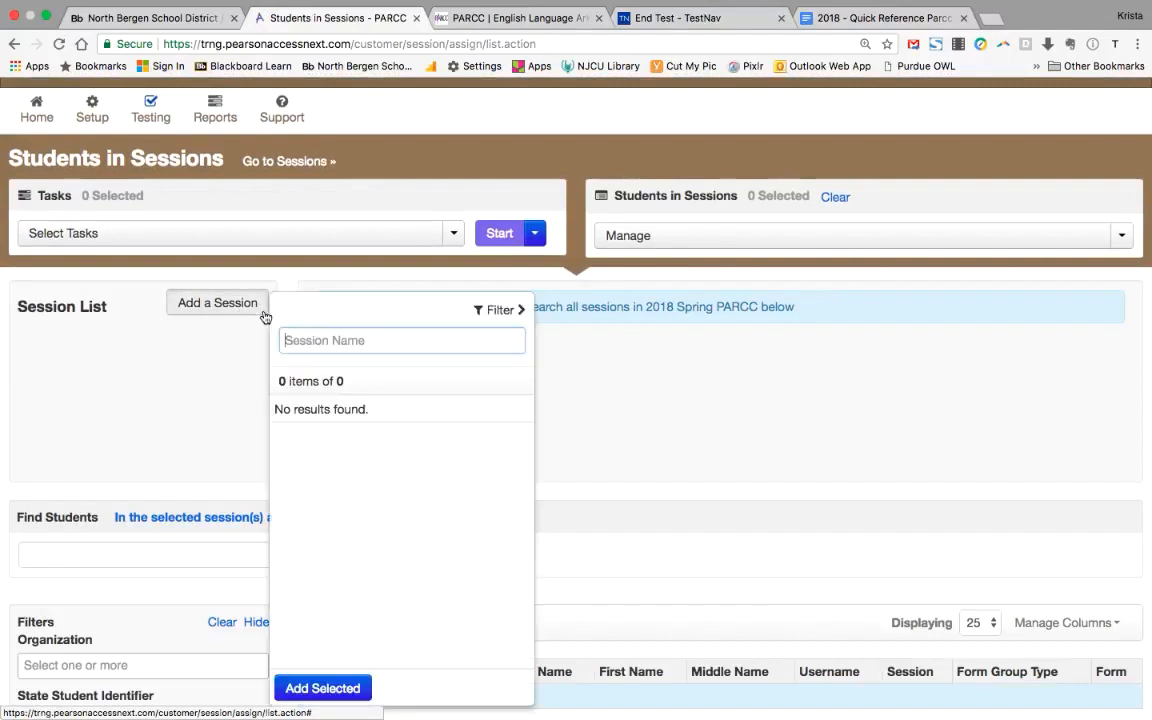
{"action": "type", "text": "welz"}
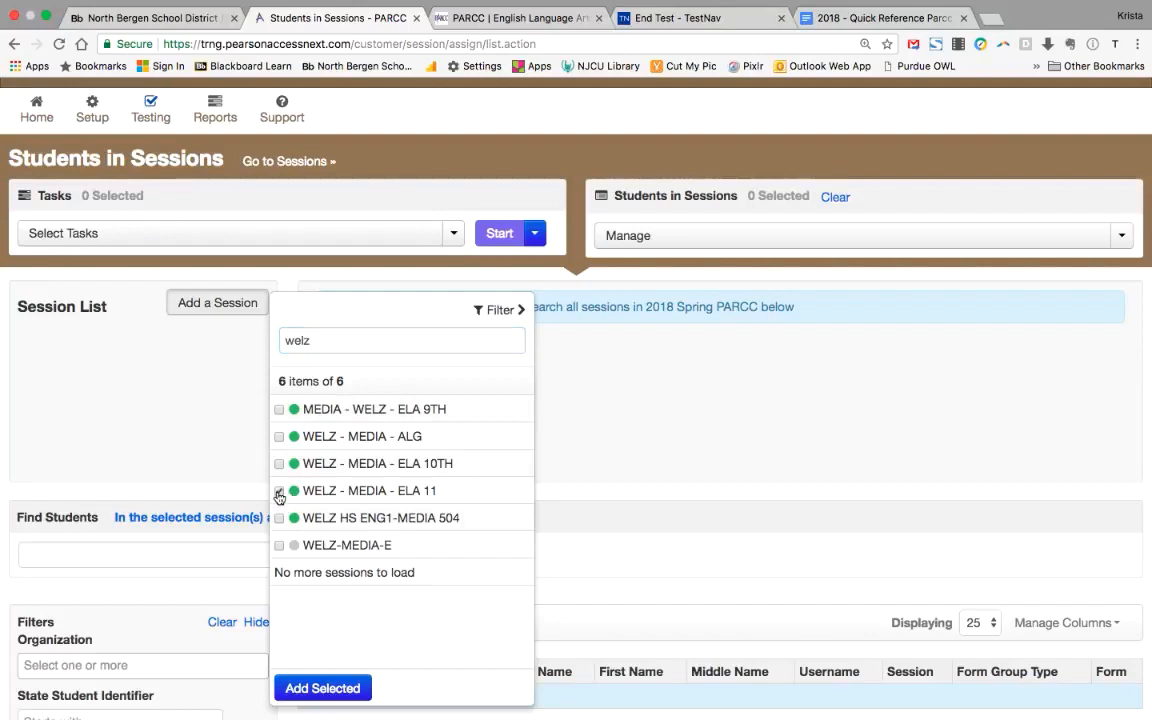
{"action": "left_click", "coordinate": [280, 491]}
{"action": "left_click", "coordinate": [322, 688]}
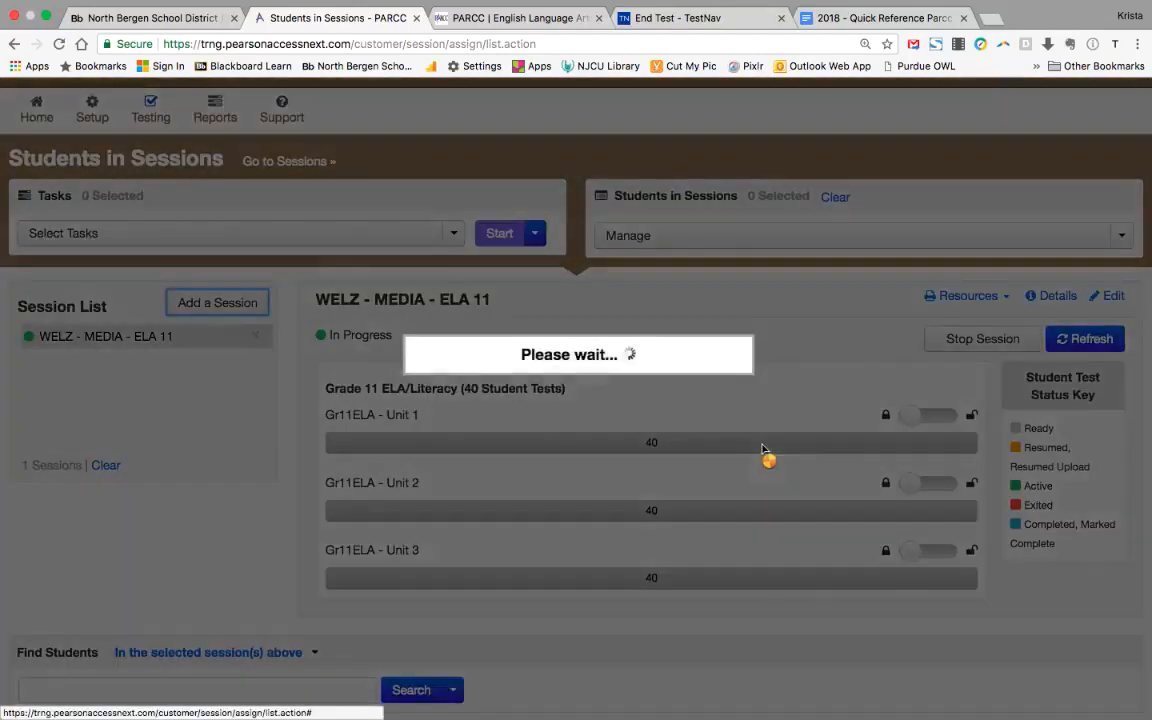
Step: Unlock Gr11ELA - Unit 2 for the Grade 11 ELA/Literacy session and check the unit statuses in the student list
{"action": "scroll", "coordinate": [799, 430], "scroll_direction": "down", "scroll_amount": 2}
{"action": "scroll", "coordinate": [799, 430], "scroll_direction": "down", "scroll_amount": 1}
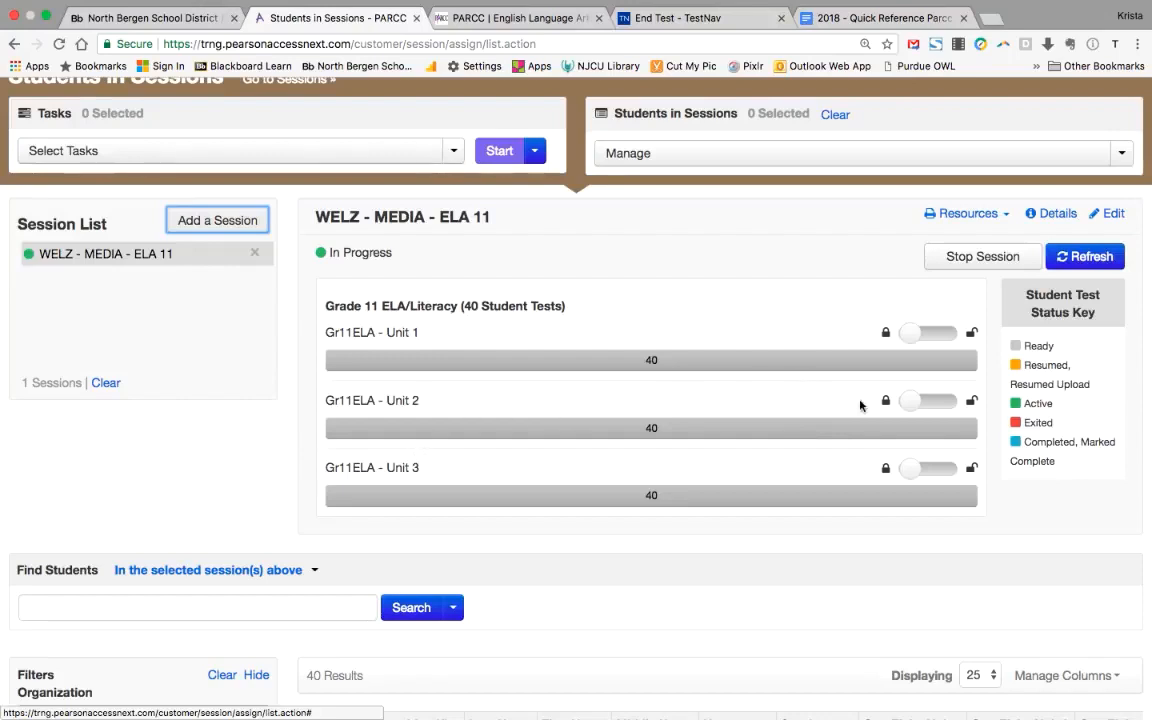
{"action": "left_click", "coordinate": [912, 408]}
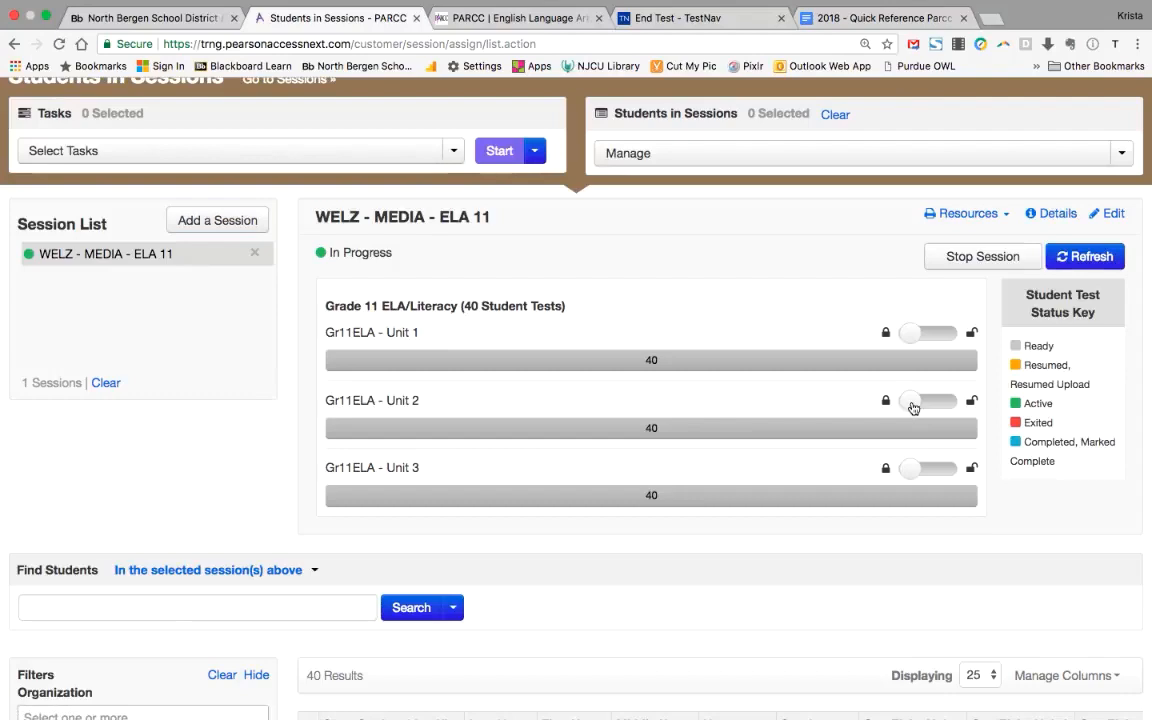
{"action": "left_click", "coordinate": [925, 402]}
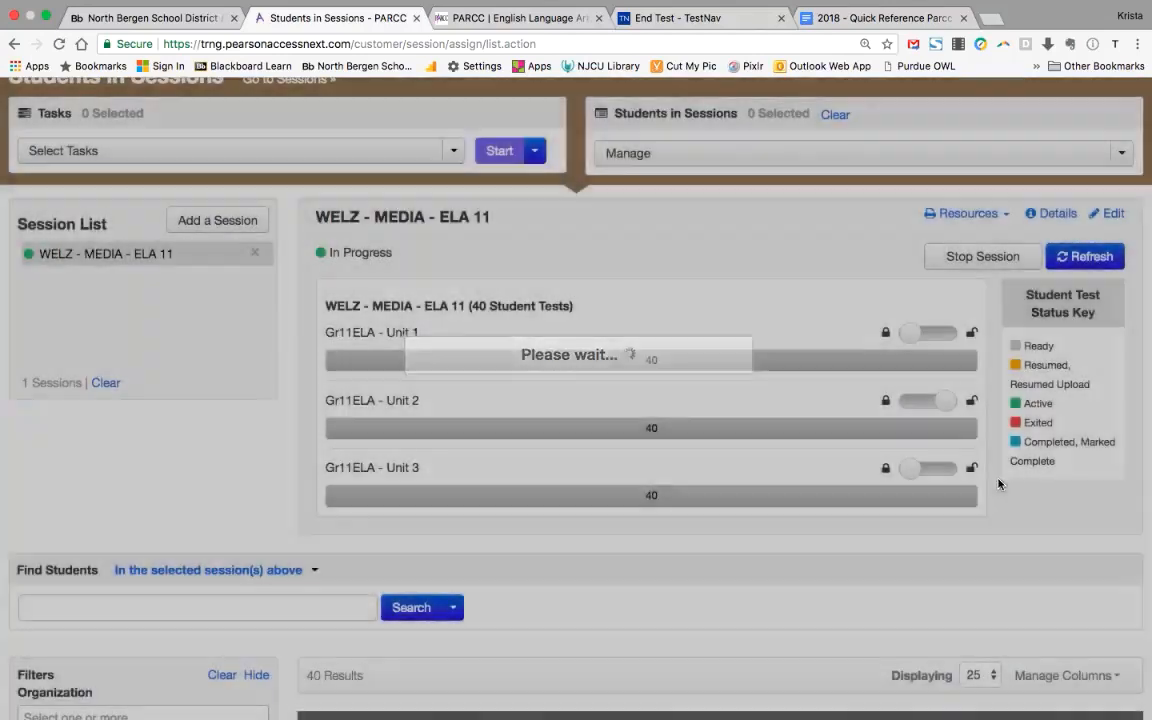
{"action": "scroll", "coordinate": [1010, 535], "scroll_direction": "down", "scroll_amount": 3}
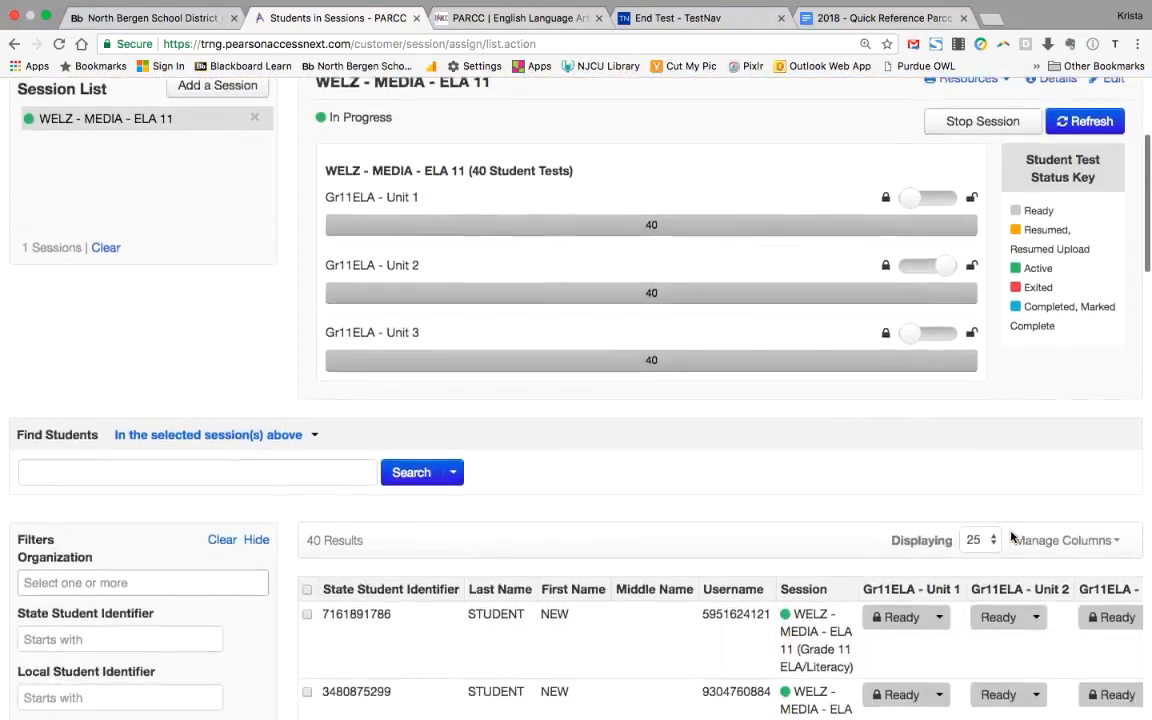
{"action": "scroll", "coordinate": [1010, 535], "scroll_direction": "down", "scroll_amount": 4}
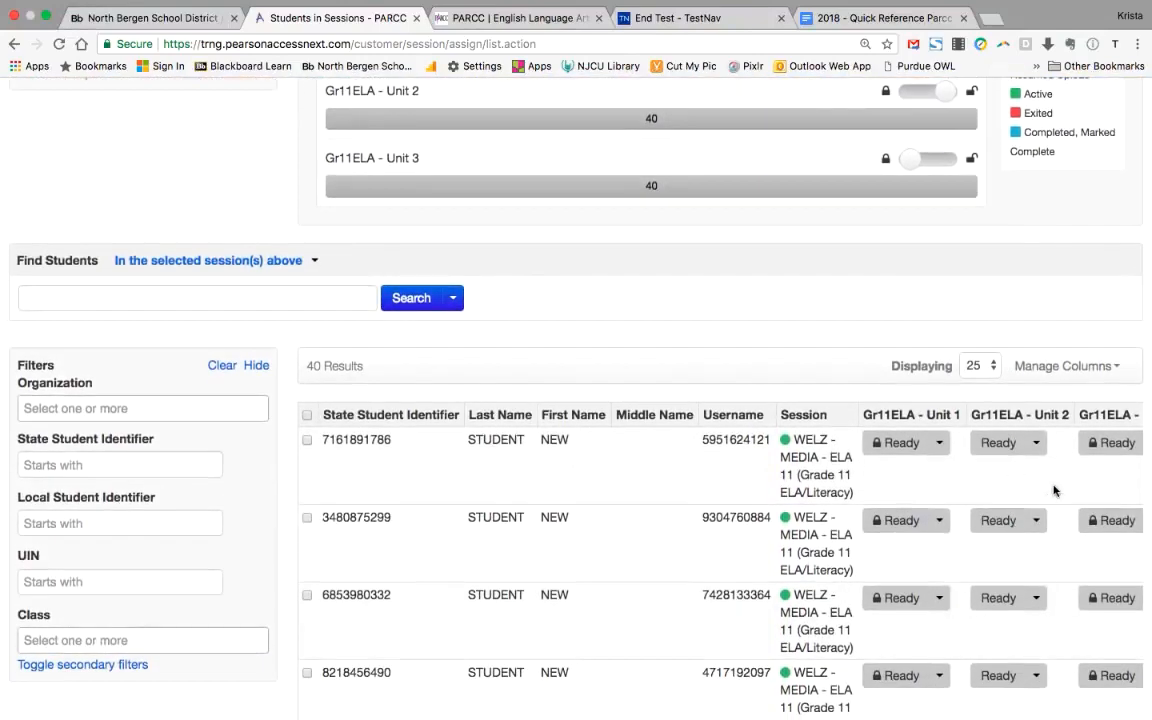
Step: Review the unit lock settings and the students' per-unit statuses in the Grade 11 ELA/Literacy session
{"action": "scroll", "coordinate": [1053, 490], "scroll_direction": "down", "scroll_amount": 1}
{"action": "scroll", "coordinate": [1040, 420], "scroll_direction": "up", "scroll_amount": 2}
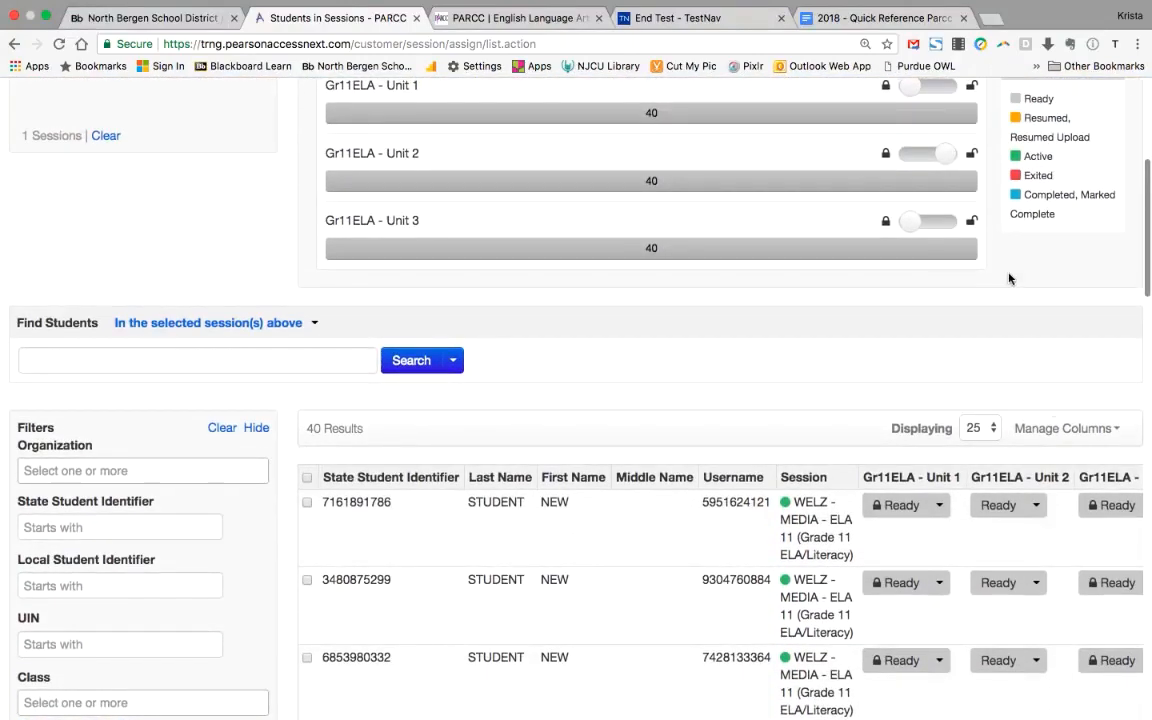
{"action": "scroll", "coordinate": [980, 250], "scroll_direction": "up", "scroll_amount": 1}
{"action": "scroll", "coordinate": [960, 350], "scroll_direction": "down", "scroll_amount": 3}
{"action": "scroll", "coordinate": [1020, 398], "scroll_direction": "up", "scroll_amount": 1}
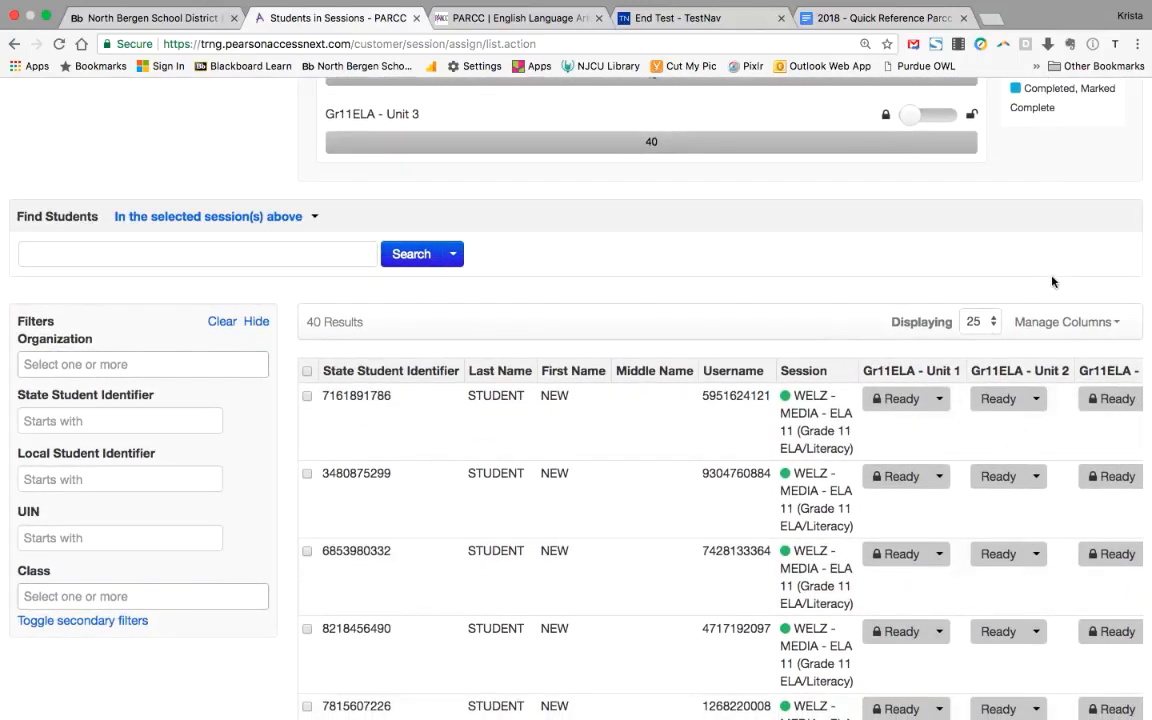
{"action": "scroll", "coordinate": [1050, 282], "scroll_direction": "up", "scroll_amount": 5}
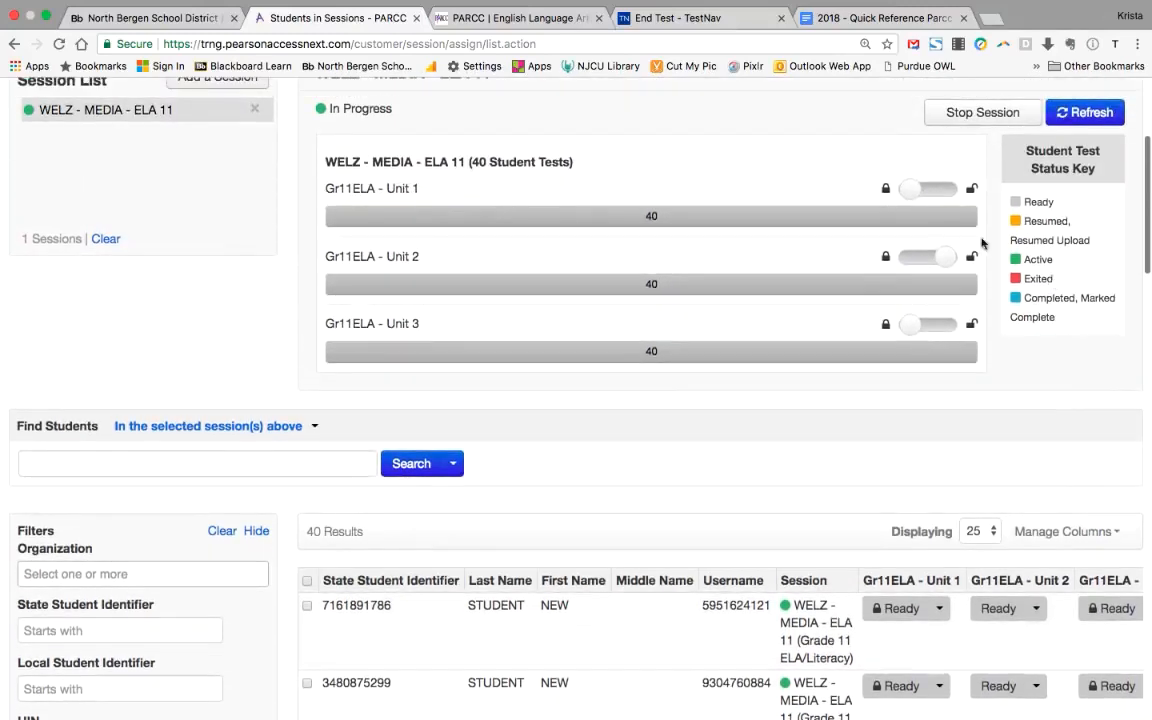
{"action": "scroll", "coordinate": [832, 188], "scroll_direction": "up", "scroll_amount": 1}
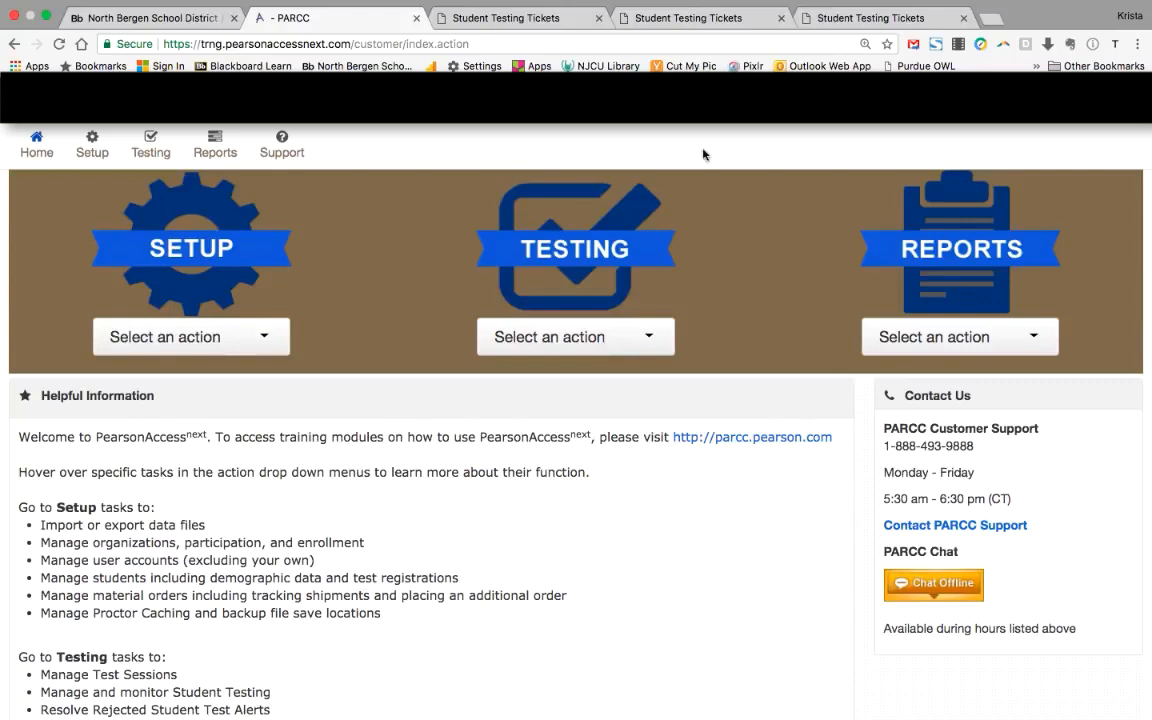
Step: Open the room 113 Algebra I student testing tickets and highlight the student and session fields on the first ticket
{"action": "left_click", "coordinate": [575, 27]}
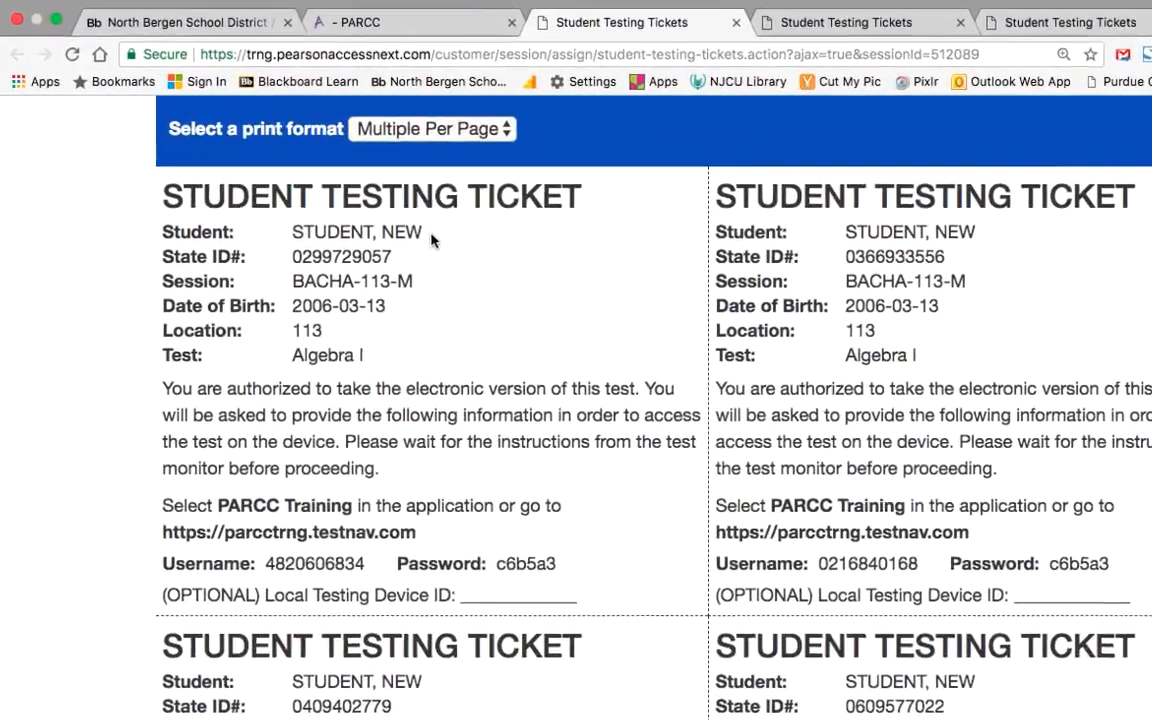
{"action": "left_click_drag", "start_coordinate": [430, 233], "coordinate": [292, 233]}
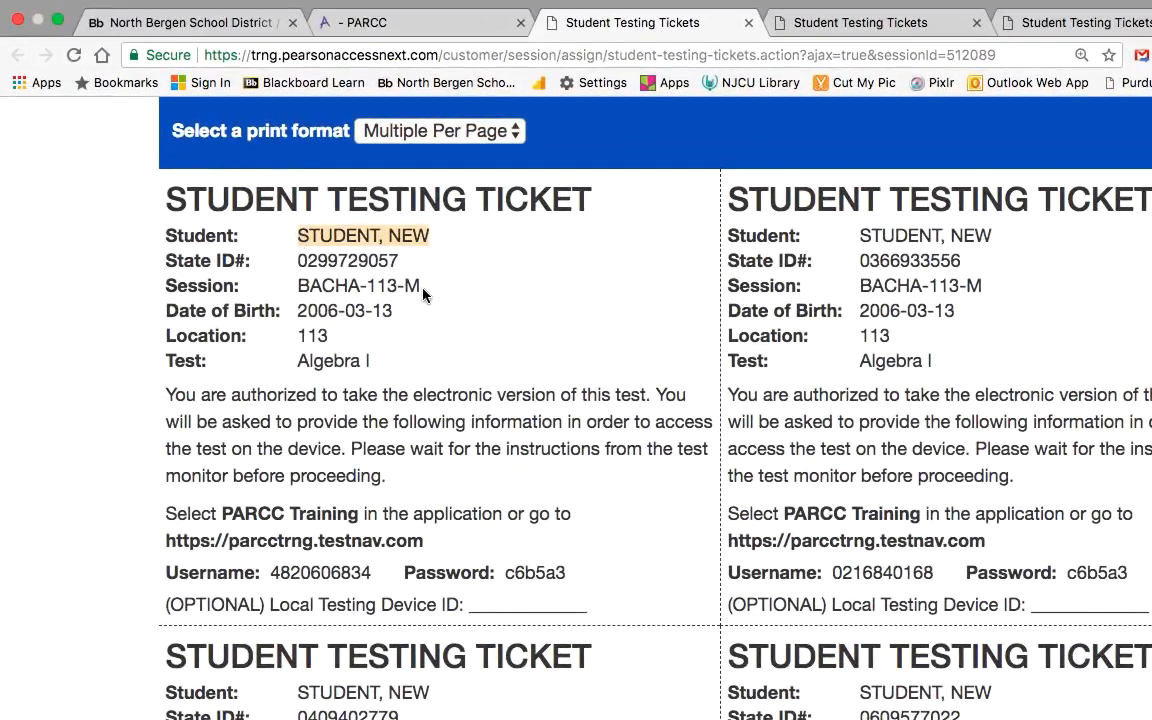
{"action": "left_click_drag", "start_coordinate": [424, 290], "coordinate": [160, 289]}
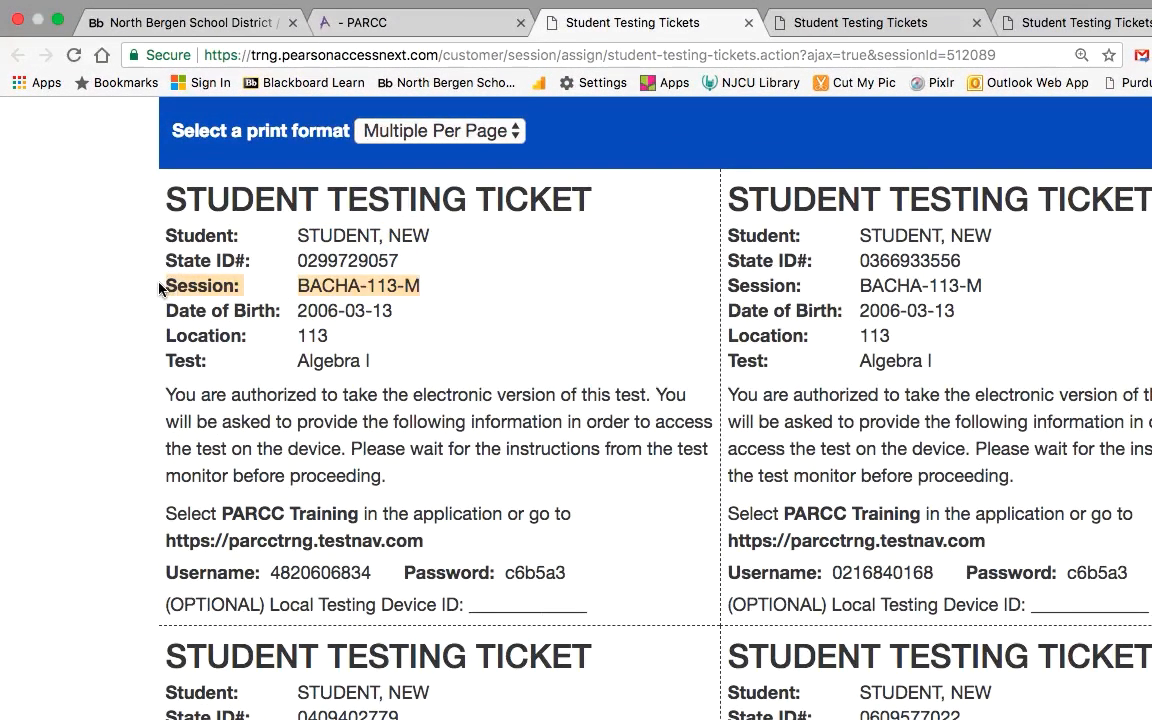
Step: Open the room 310 Algebra I testing tickets and highlight the first ticket's student and session fields
{"action": "left_click", "coordinate": [830, 22]}
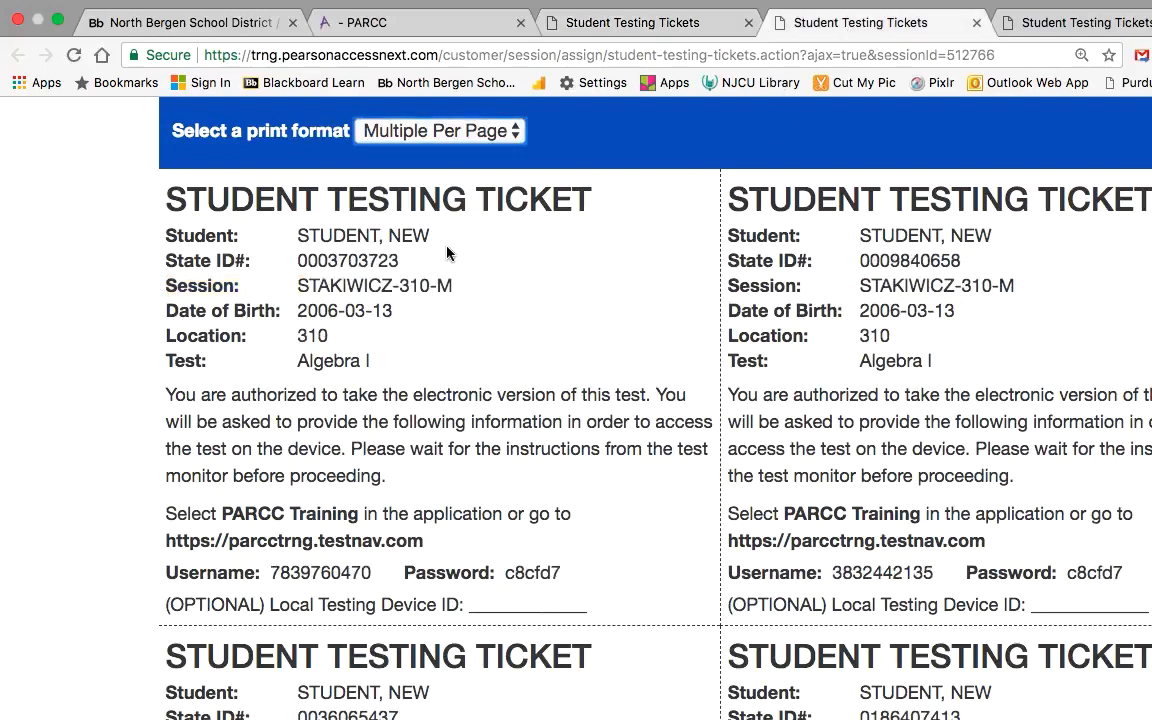
{"action": "left_click_drag", "start_coordinate": [432, 236], "coordinate": [164, 235]}
{"action": "left_click_drag", "start_coordinate": [455, 287], "coordinate": [139, 258]}
{"action": "left_click", "coordinate": [472, 275]}
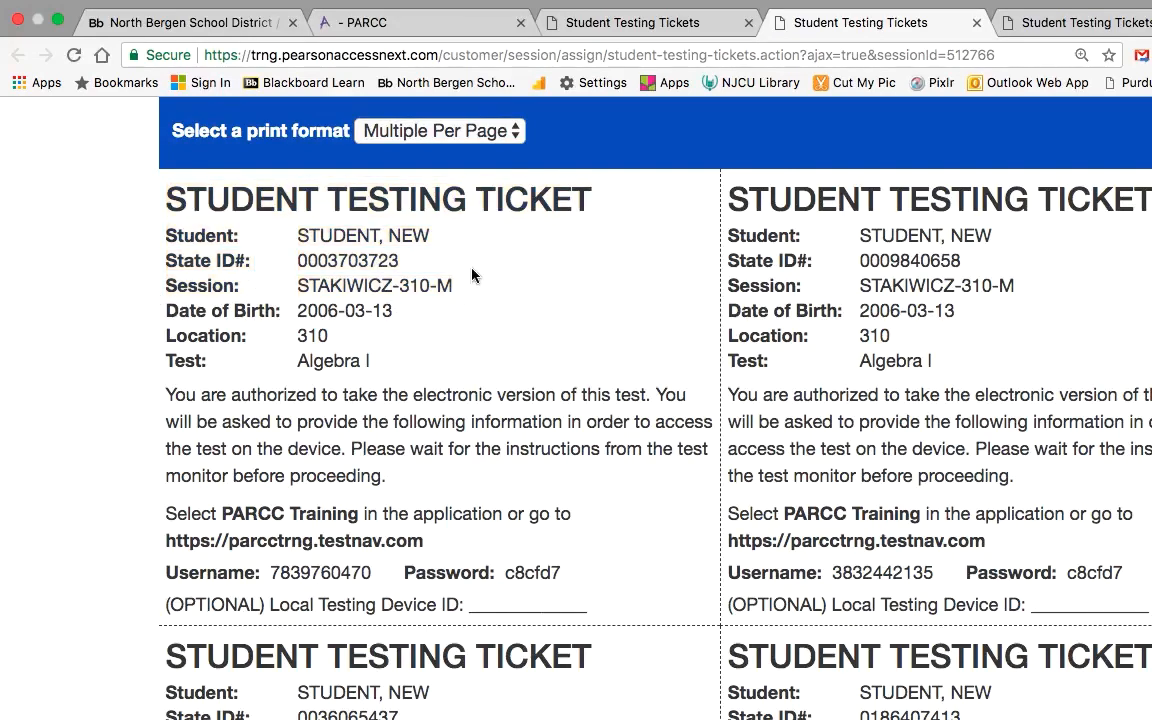
Step: View the room 312 Algebra I testing tickets and highlight the student and session lines of the first ticket
{"action": "left_click", "coordinate": [1060, 21]}
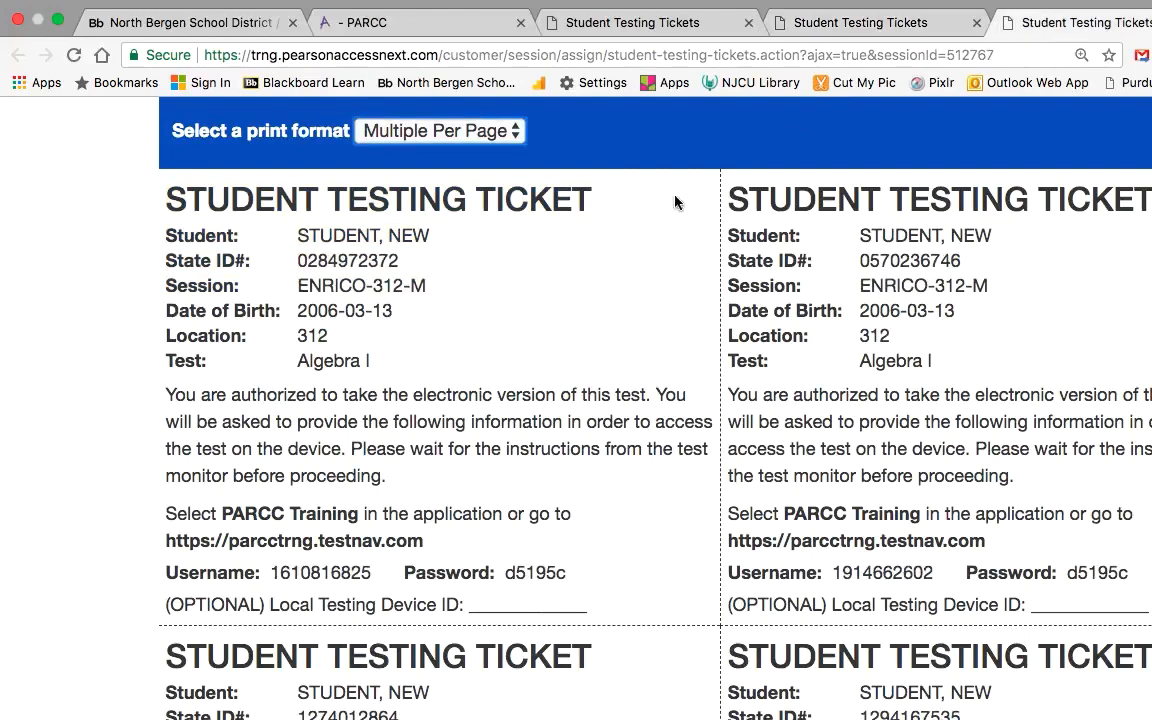
{"action": "left_click_drag", "start_coordinate": [432, 237], "coordinate": [152, 237]}
{"action": "left_click_drag", "start_coordinate": [432, 287], "coordinate": [164, 289]}
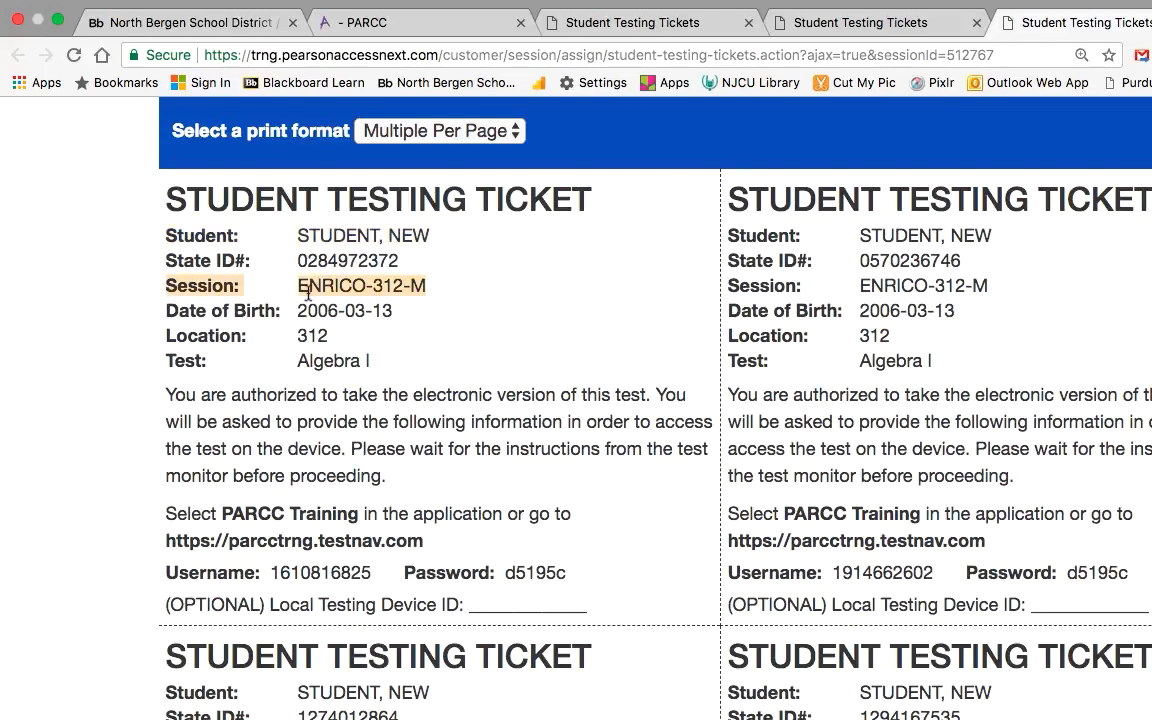
{"action": "left_click", "coordinate": [345, 285]}
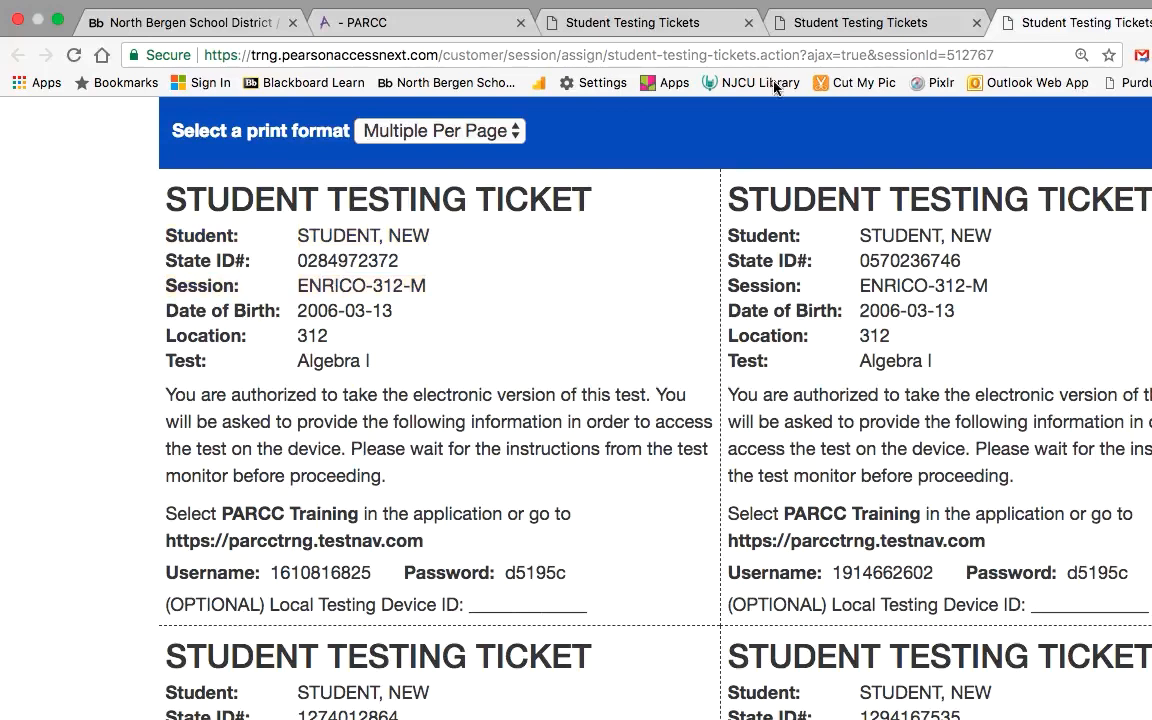
Step: Go back over the room 310 and room 113 testing tickets to compare their session names
{"action": "left_click", "coordinate": [805, 22]}
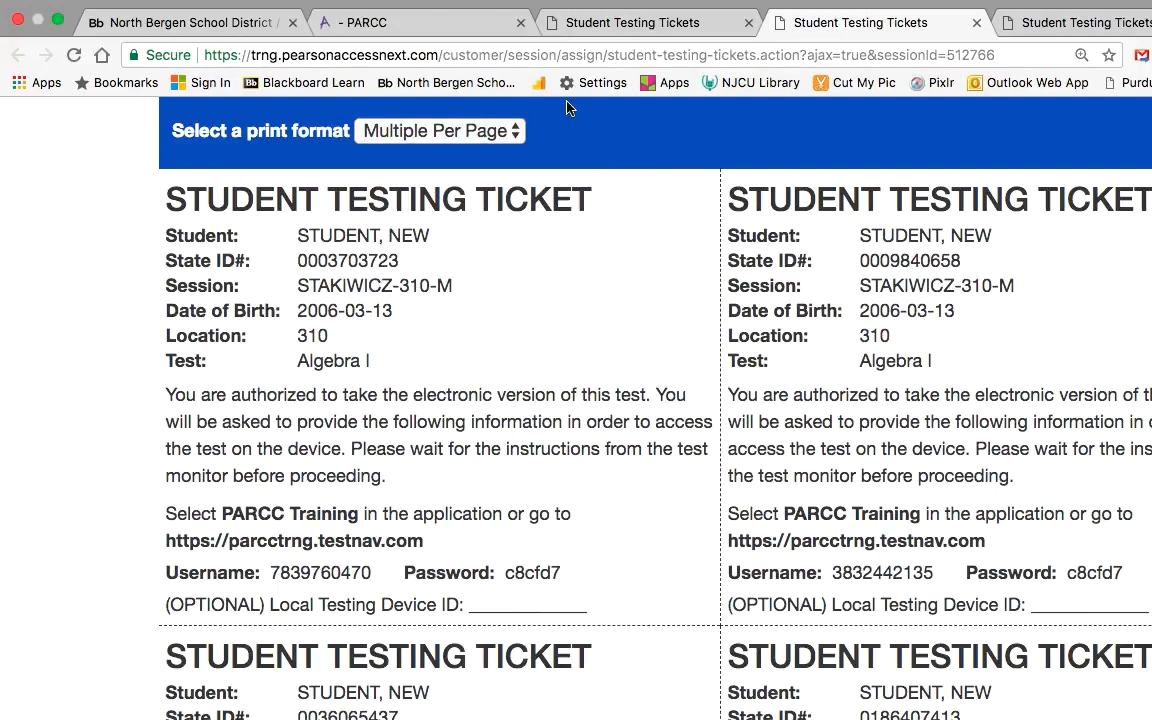
{"action": "left_click", "coordinate": [617, 25]}
{"action": "left_click", "coordinate": [450, 287]}
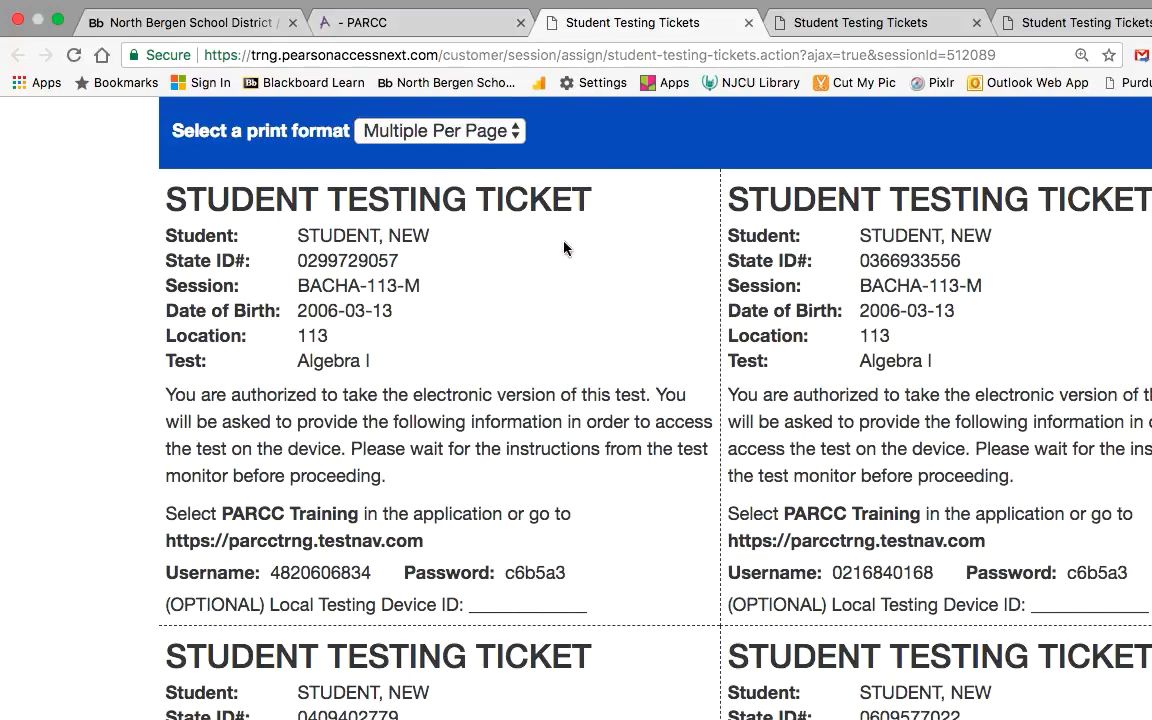
Step: Return to the PearsonAccess next home page and open Students in Sessions for testing
{"action": "left_click", "coordinate": [452, 29]}
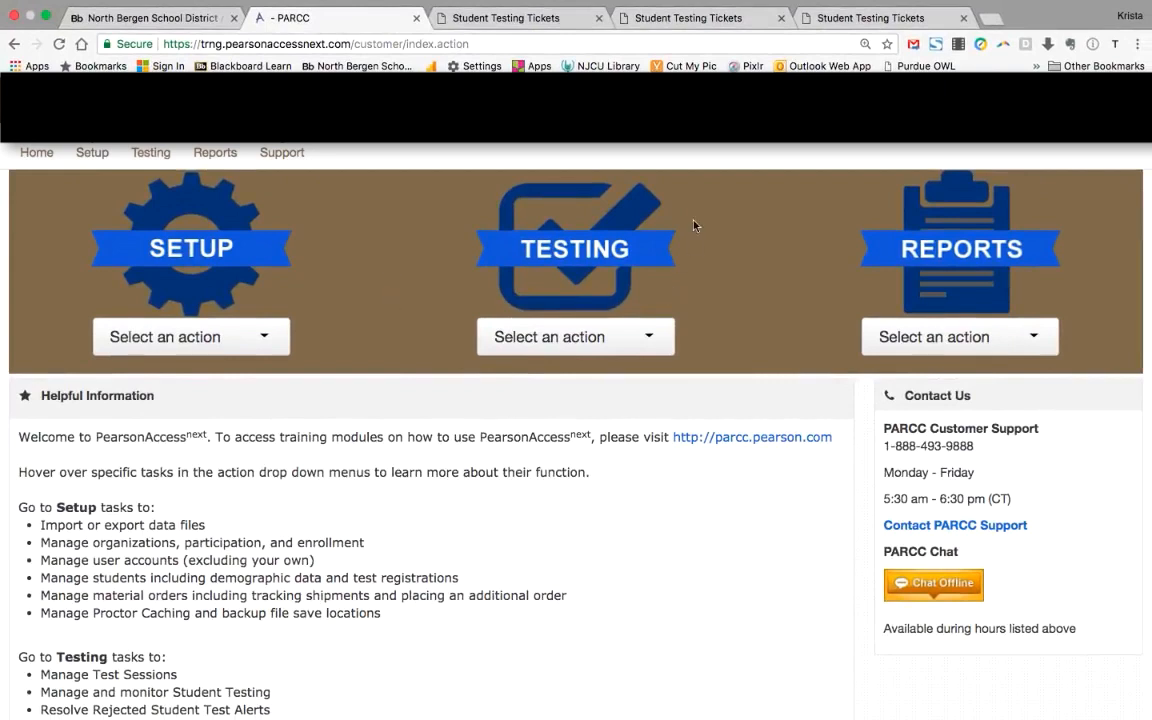
{"action": "left_click", "coordinate": [666, 342]}
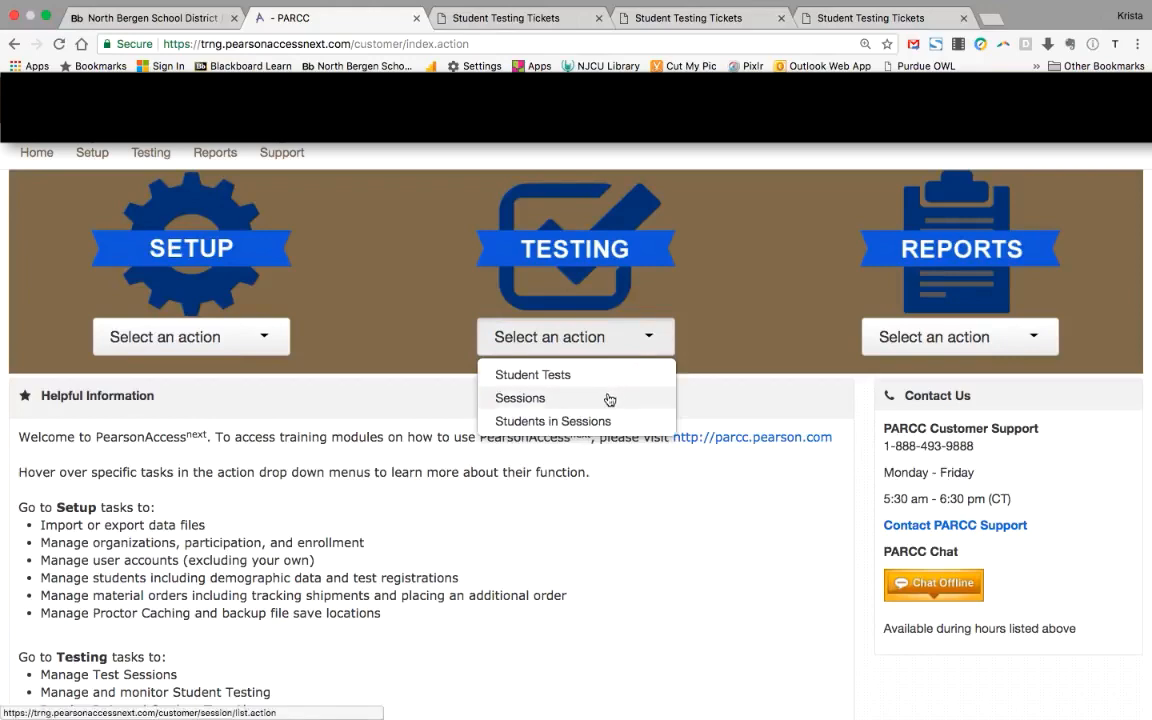
{"action": "left_click", "coordinate": [592, 421]}
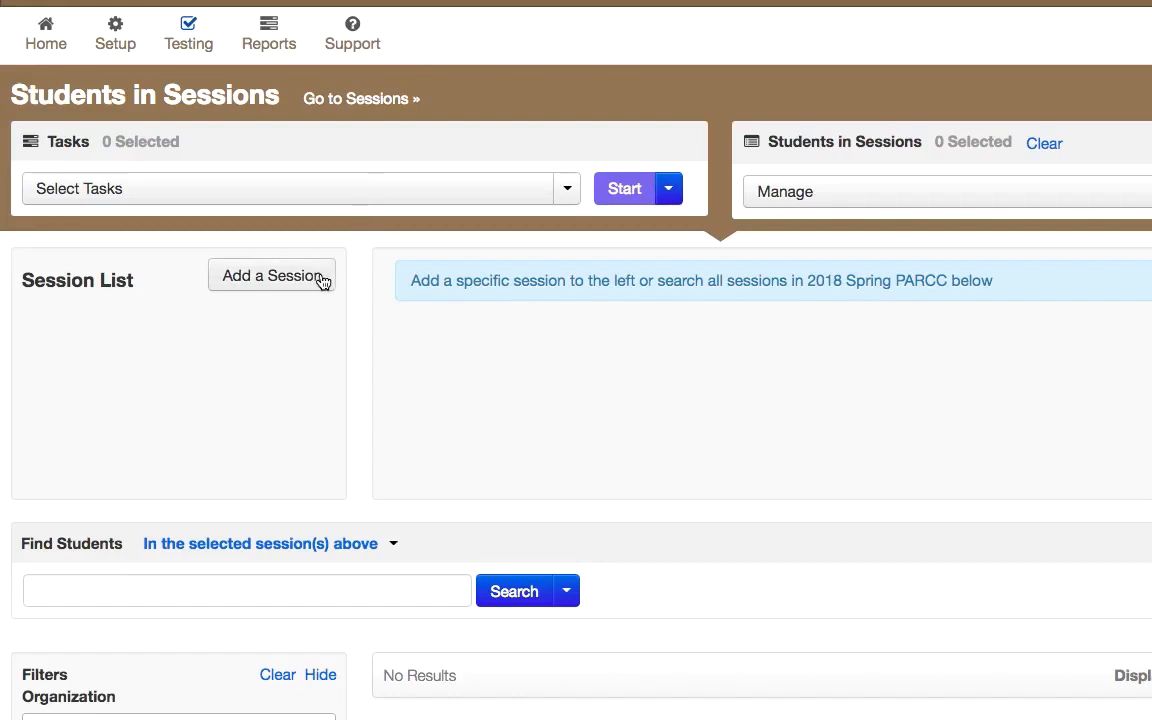
Step: Search the sessions by the room 113 teacher's surname and add the matching Algebra I session to the session list
{"action": "left_click", "coordinate": [322, 285]}
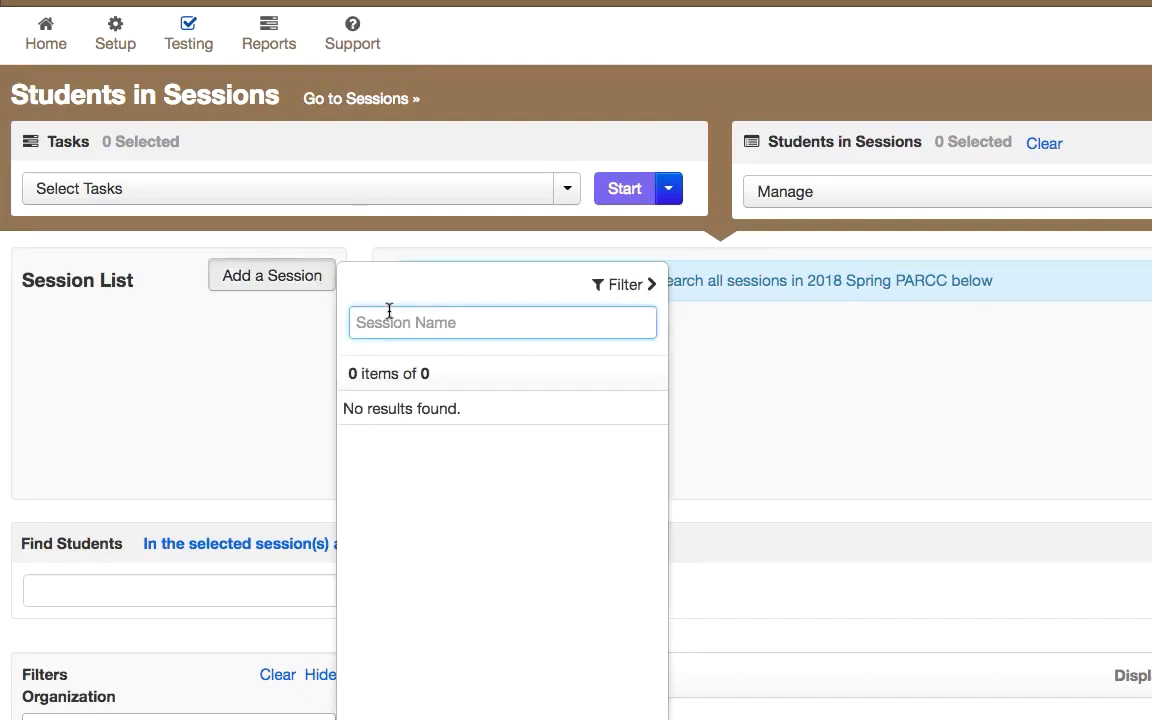
{"action": "type", "text": "bacha"}
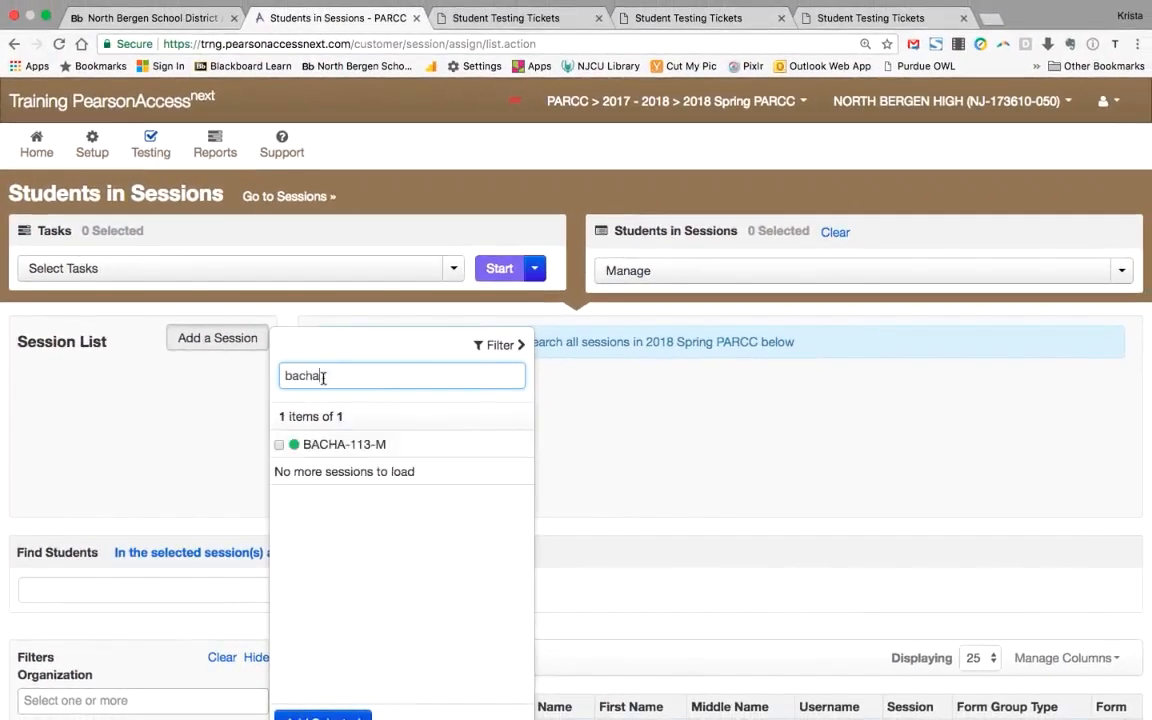
{"action": "left_click", "coordinate": [279, 445]}
{"action": "scroll", "coordinate": [393, 476], "scroll_direction": "down", "scroll_amount": 1}
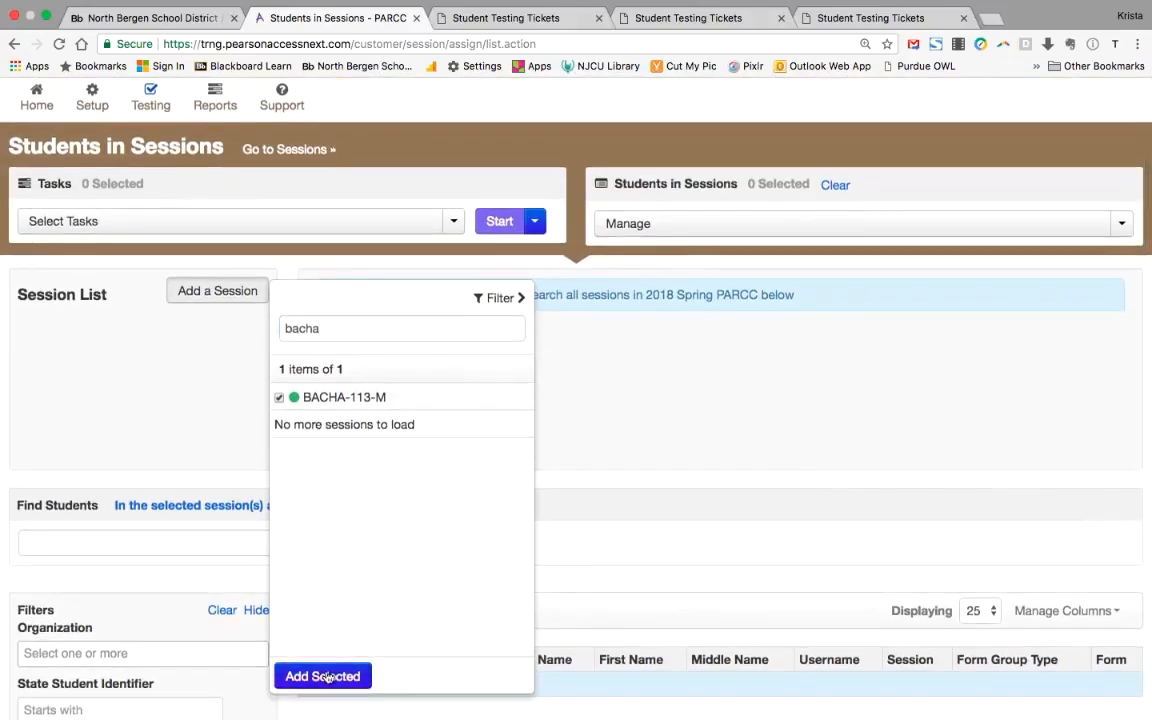
{"action": "left_click", "coordinate": [328, 677]}
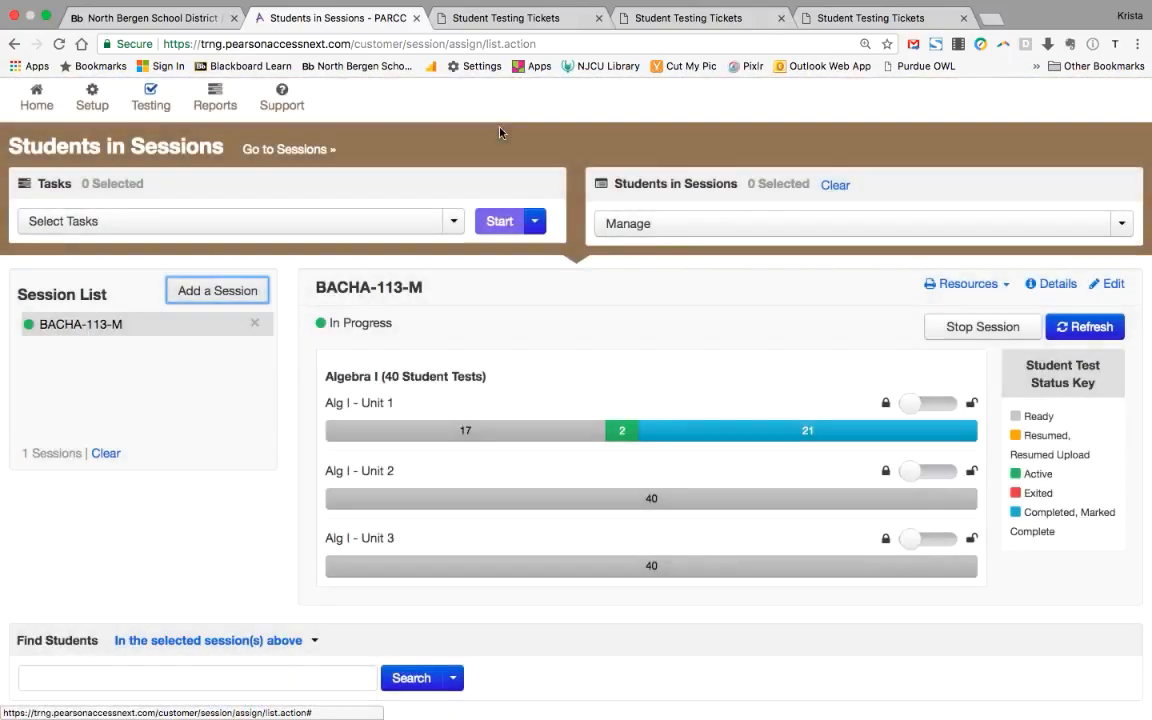
Step: Check the session name on the room 310 testing tickets and add that session to the list by searching the teacher's surname
{"action": "left_click", "coordinate": [648, 18]}
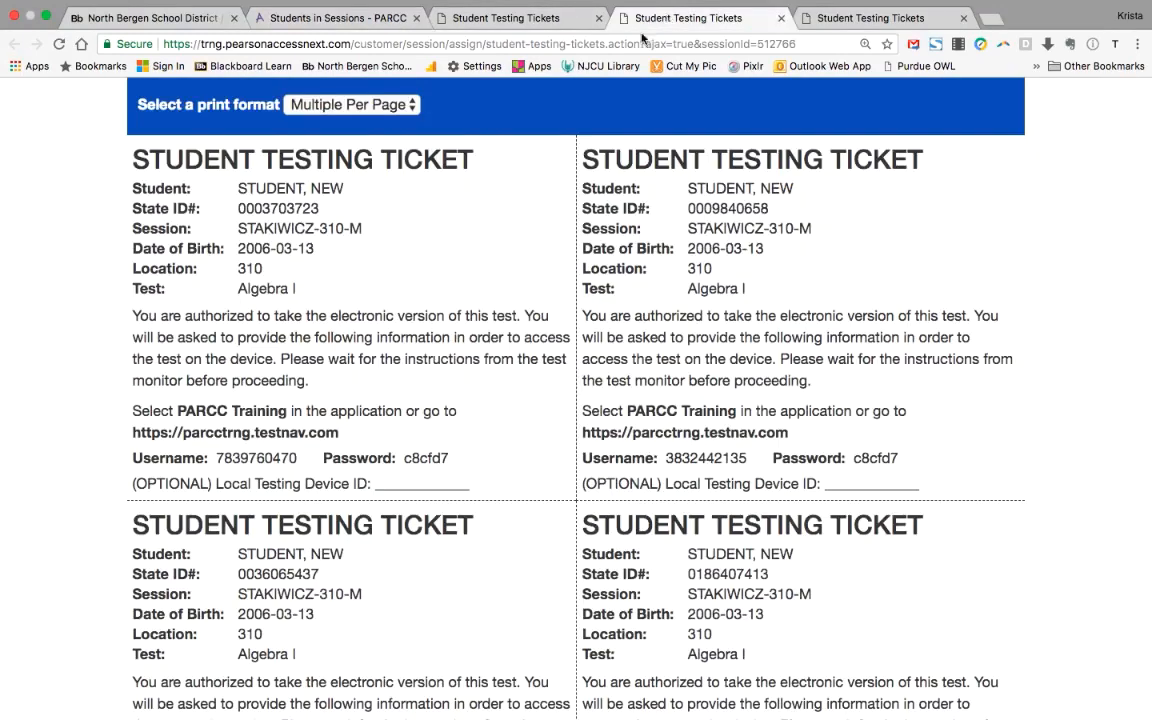
{"action": "left_click_drag", "start_coordinate": [365, 229], "coordinate": [240, 228]}
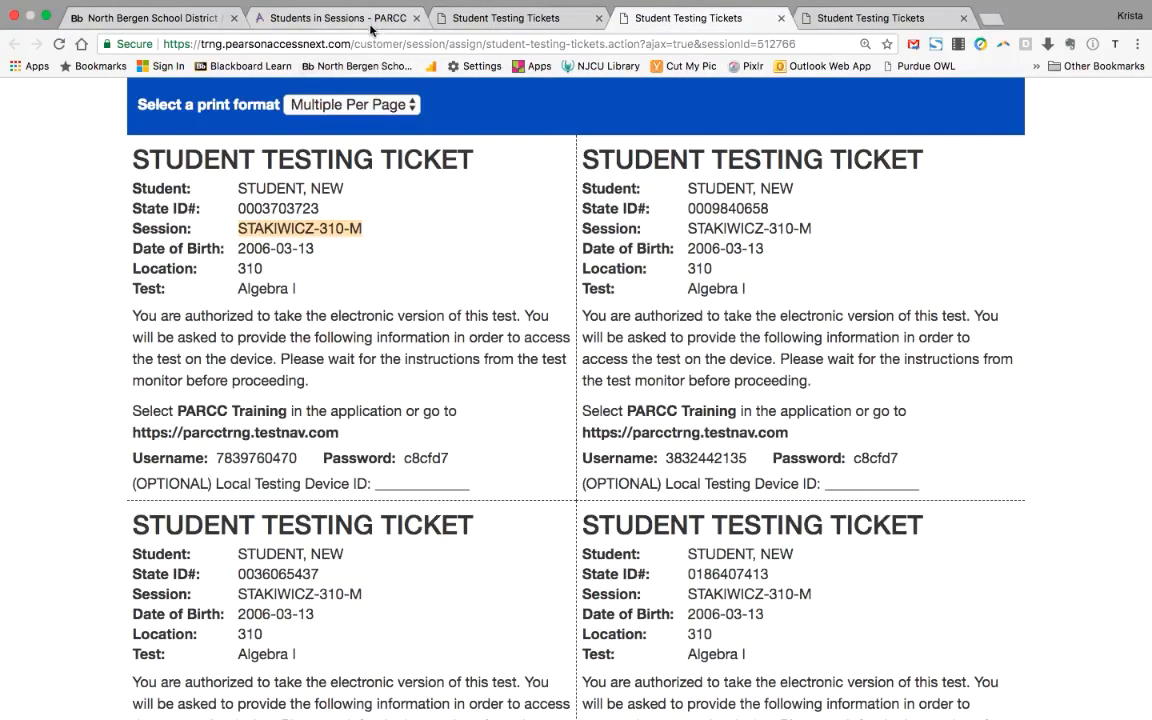
{"action": "left_click", "coordinate": [330, 18]}
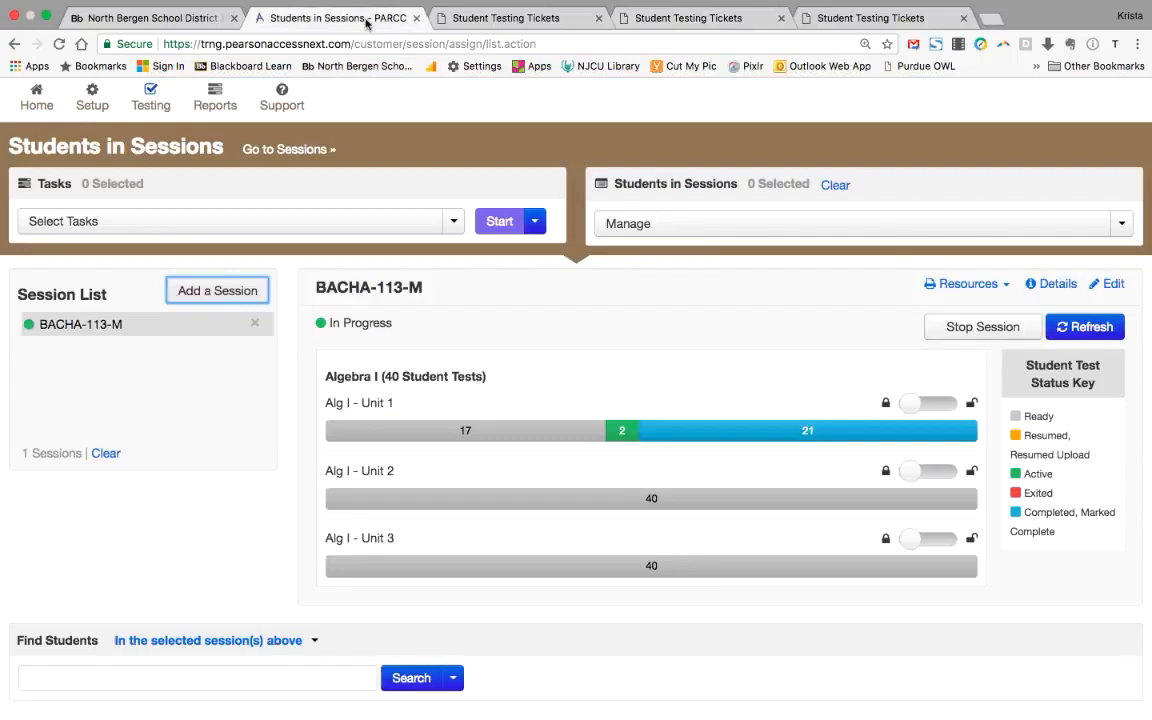
{"action": "left_click", "coordinate": [257, 292]}
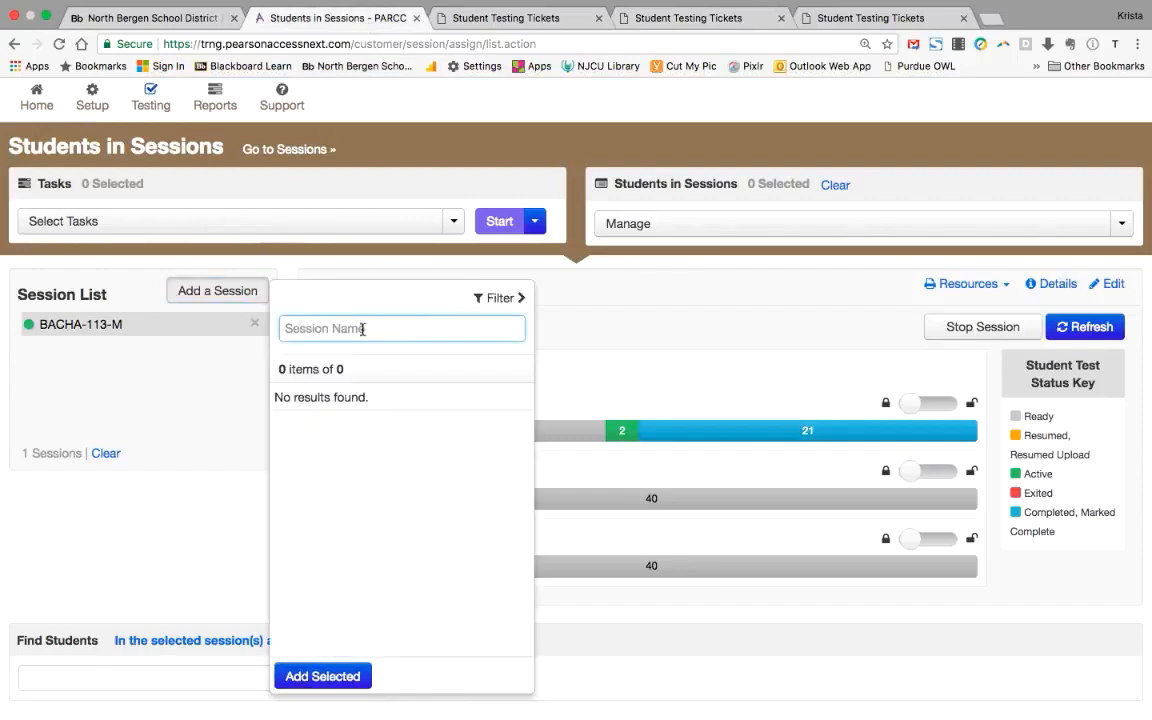
{"action": "type", "text": "stak"}
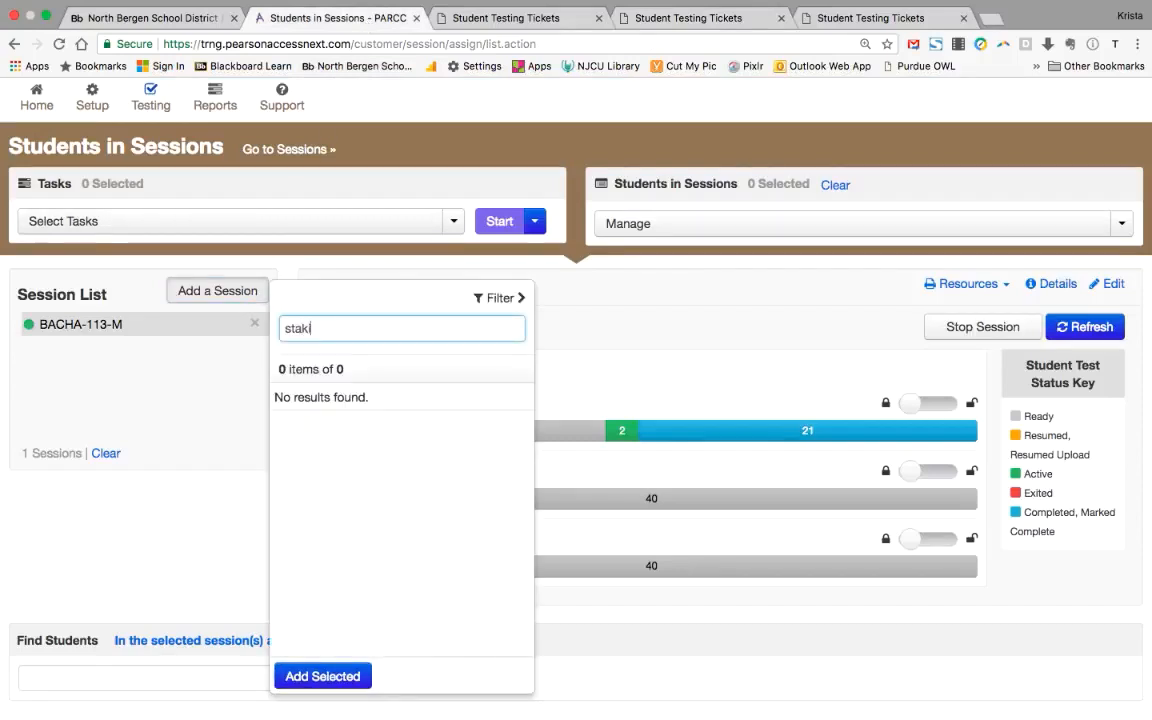
{"action": "type", "text": "i"}
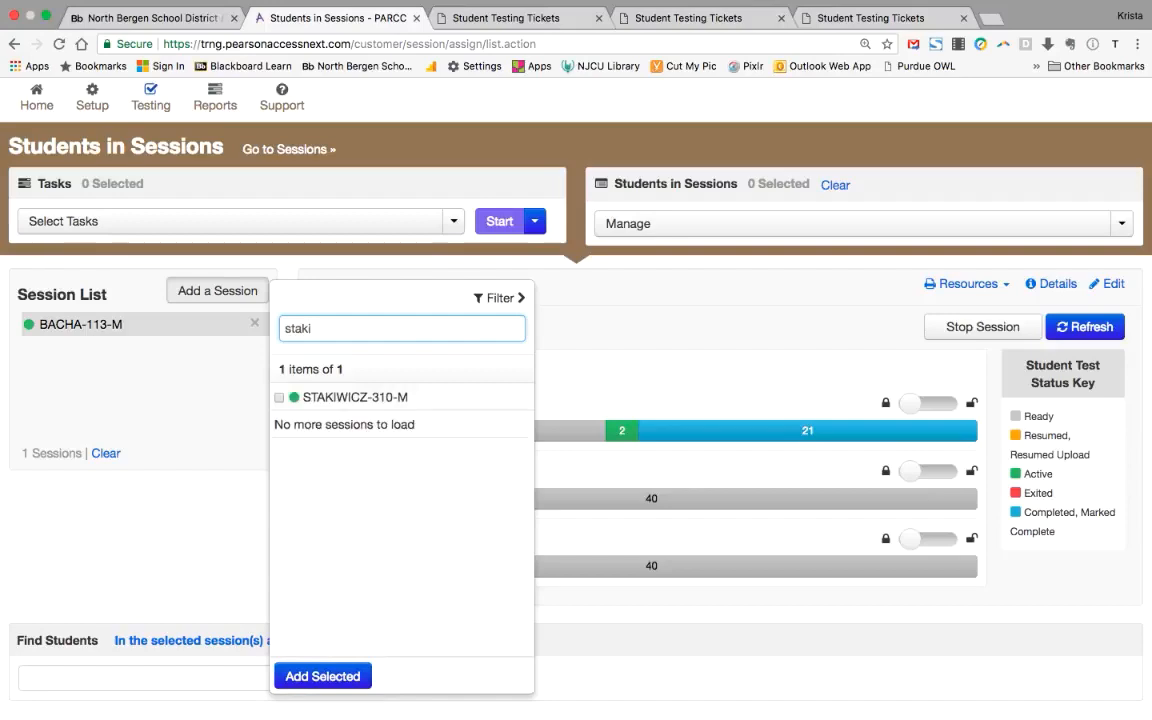
{"action": "left_click", "coordinate": [280, 399]}
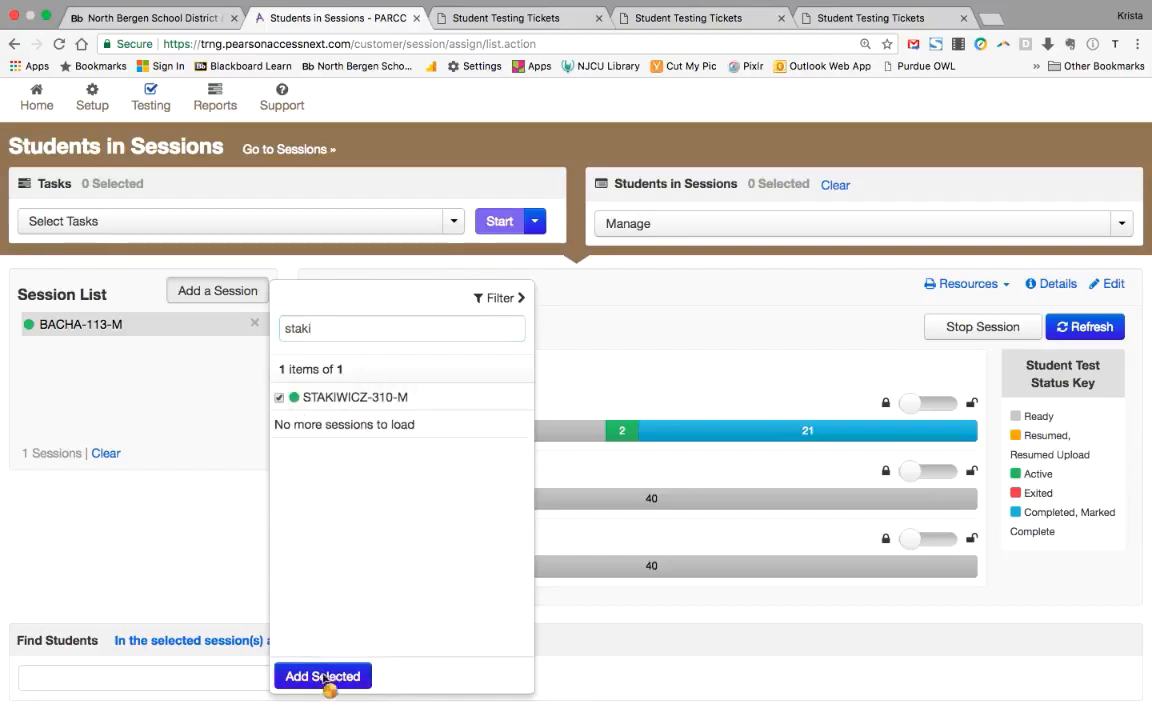
{"action": "left_click", "coordinate": [323, 677]}
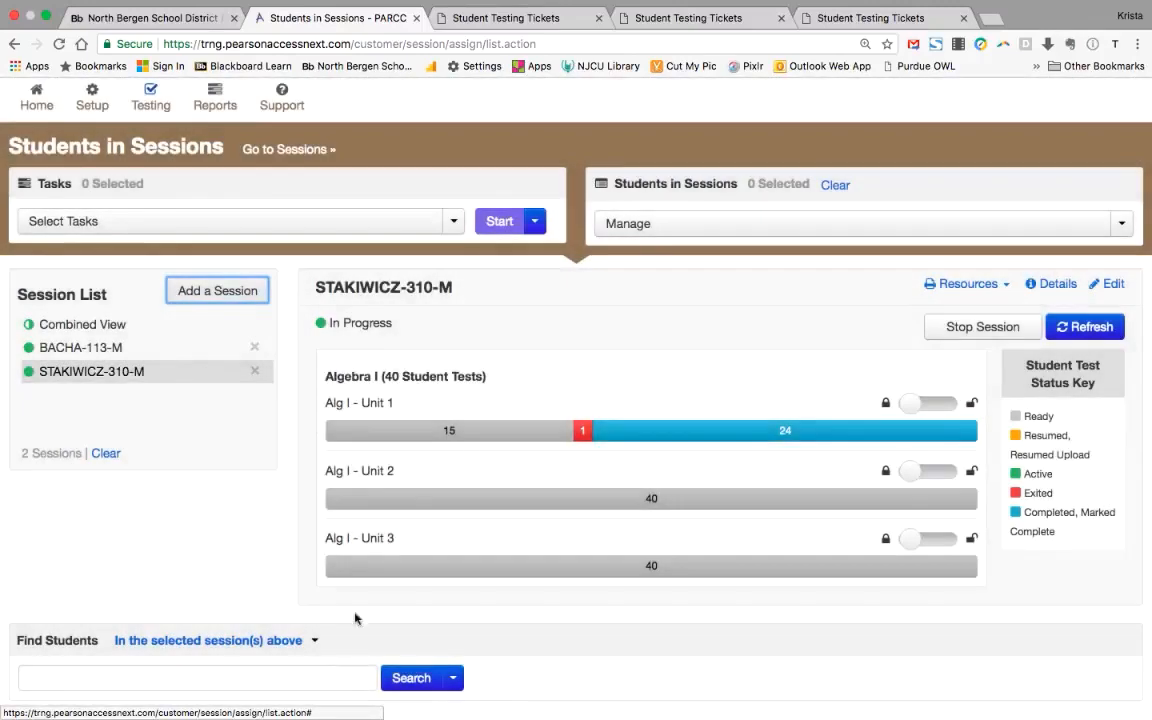
Step: Check the session name on the room 312 testing tickets and add that session to the list by searching the teacher's surname
{"action": "left_click", "coordinate": [821, 18]}
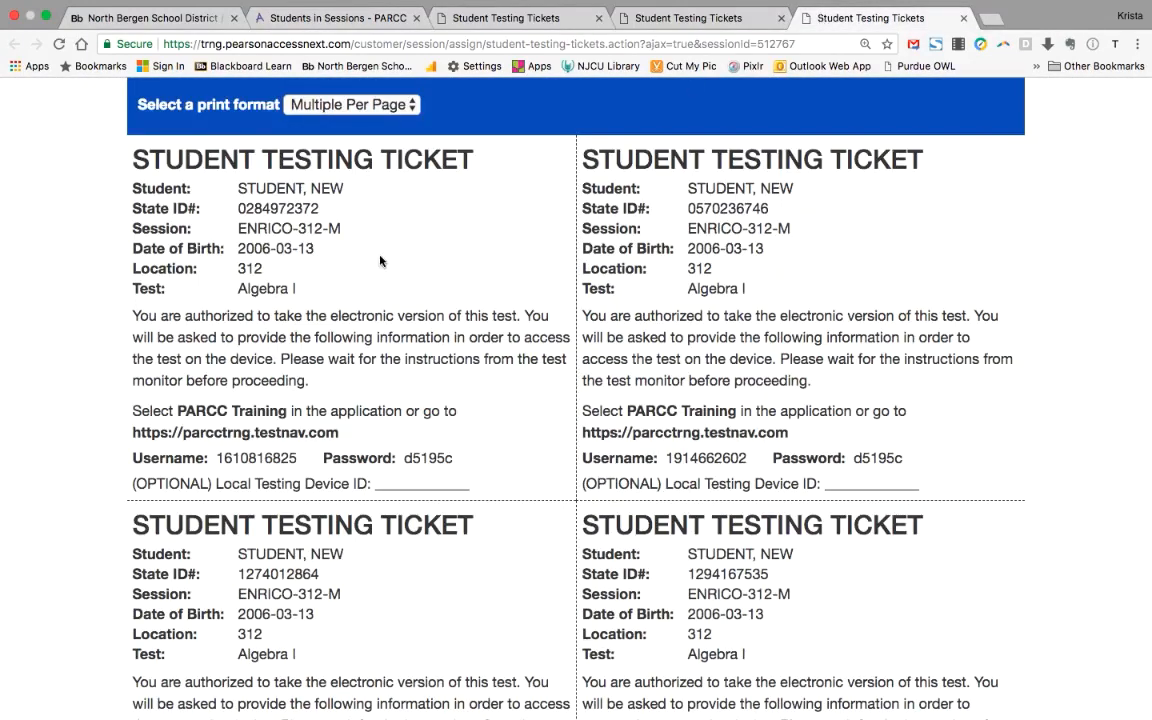
{"action": "left_click_drag", "start_coordinate": [345, 235], "coordinate": [241, 228]}
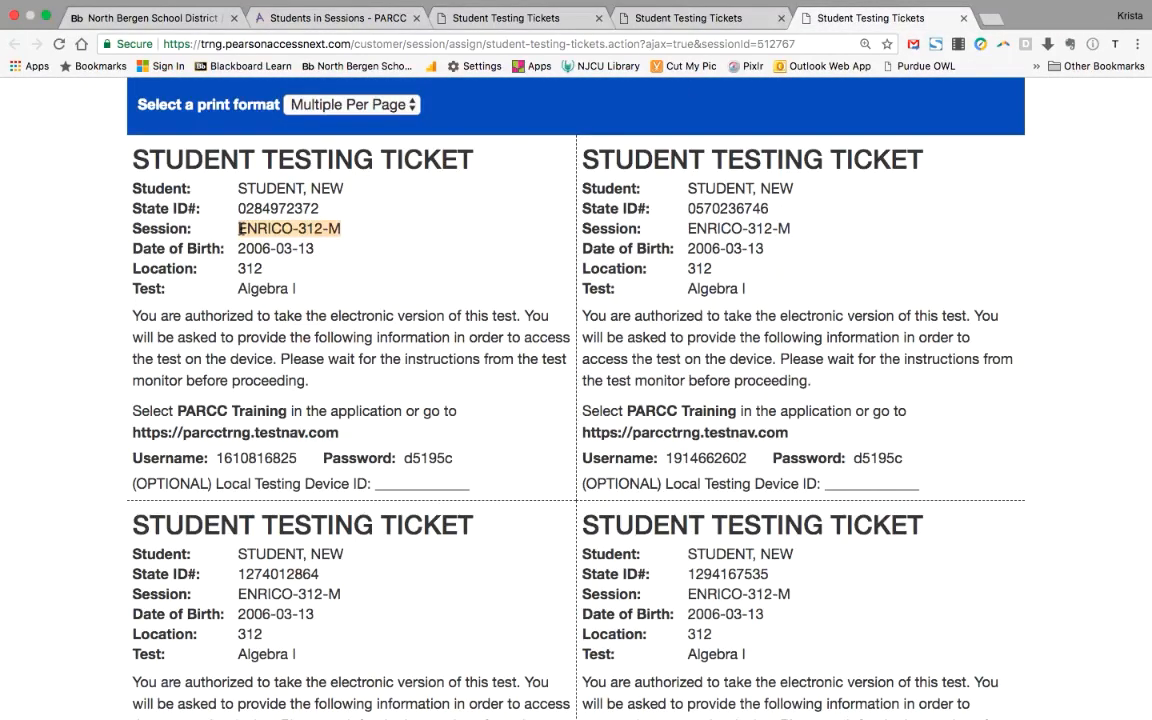
{"action": "left_click", "coordinate": [326, 20]}
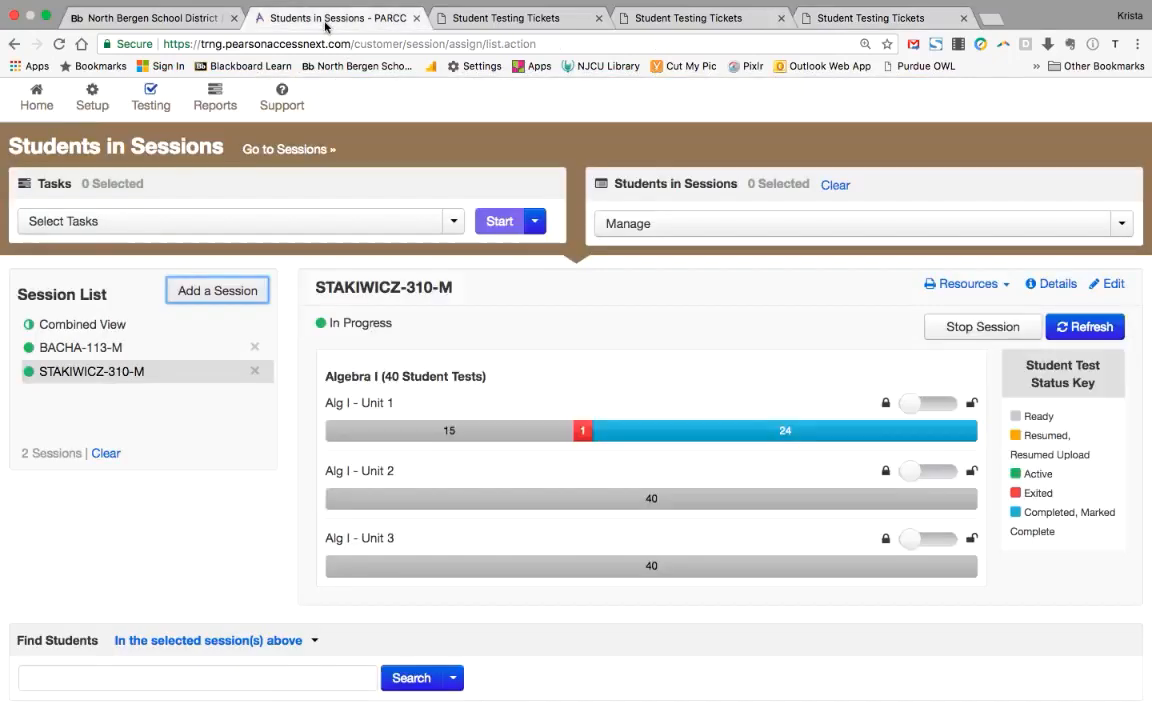
{"action": "left_click", "coordinate": [259, 291]}
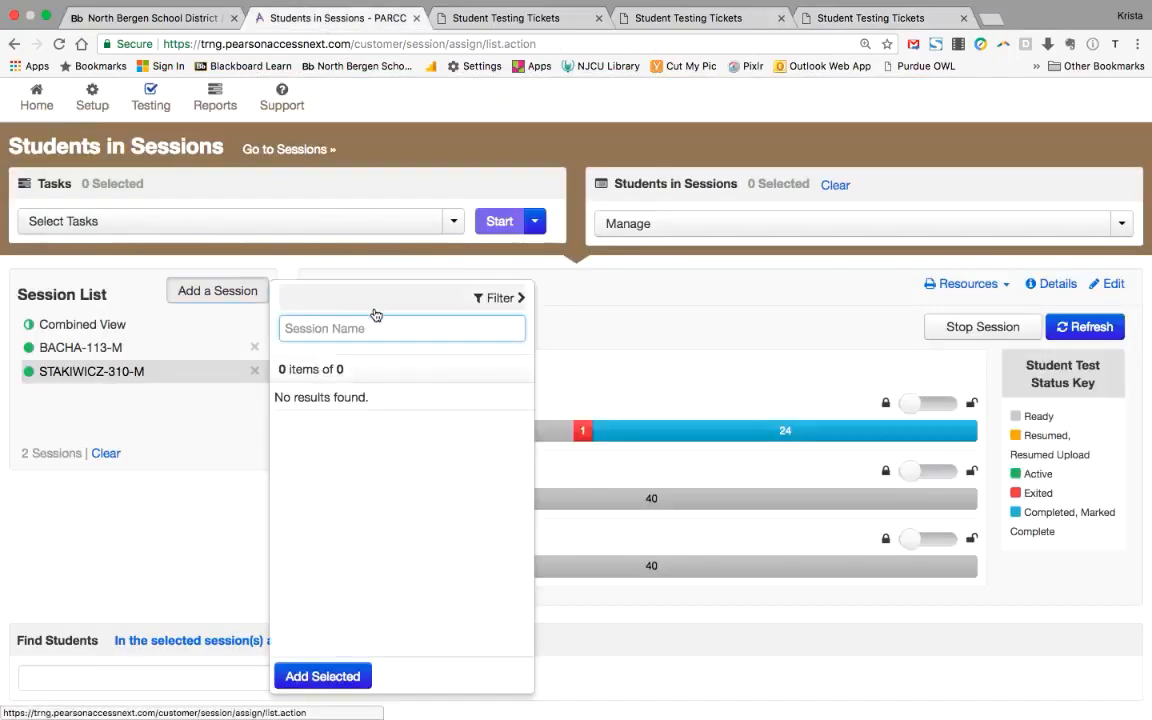
{"action": "type", "text": "enric"}
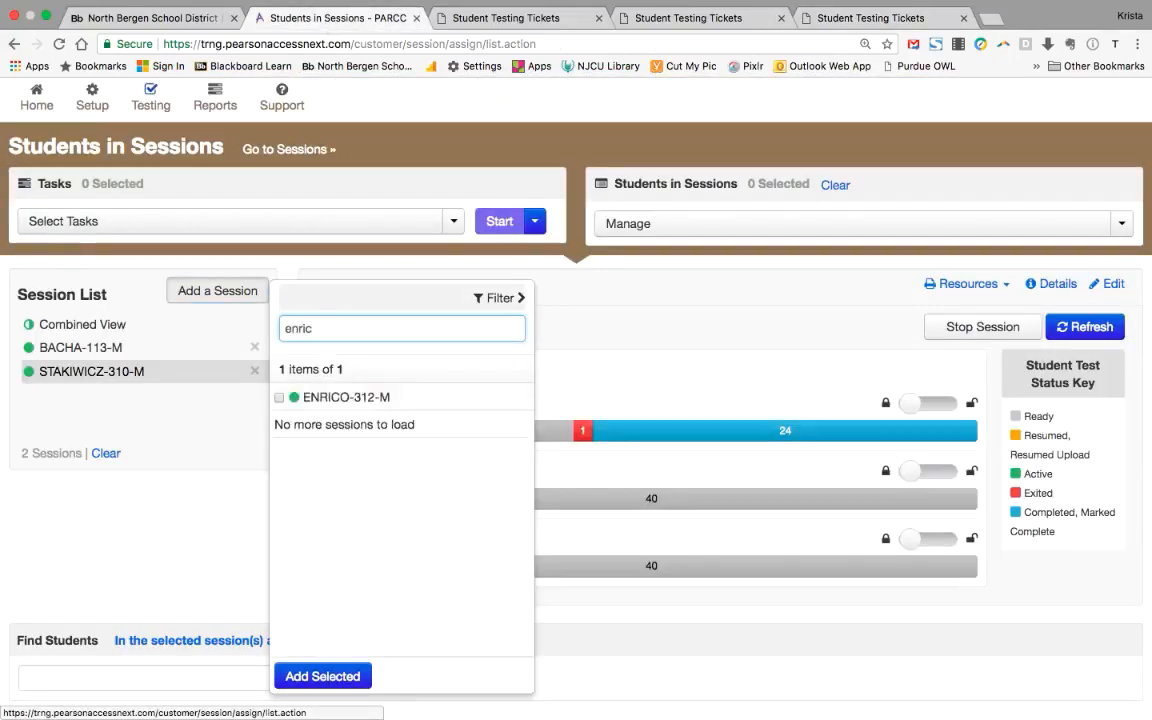
{"action": "left_click", "coordinate": [279, 399]}
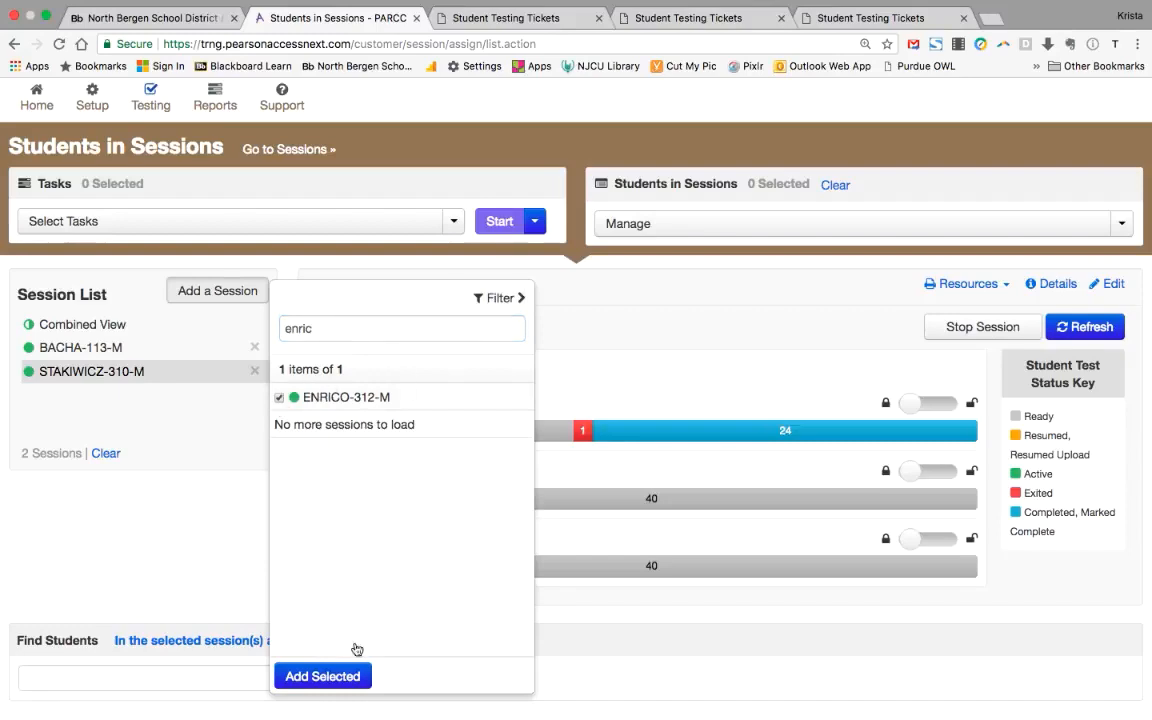
{"action": "left_click", "coordinate": [290, 677]}
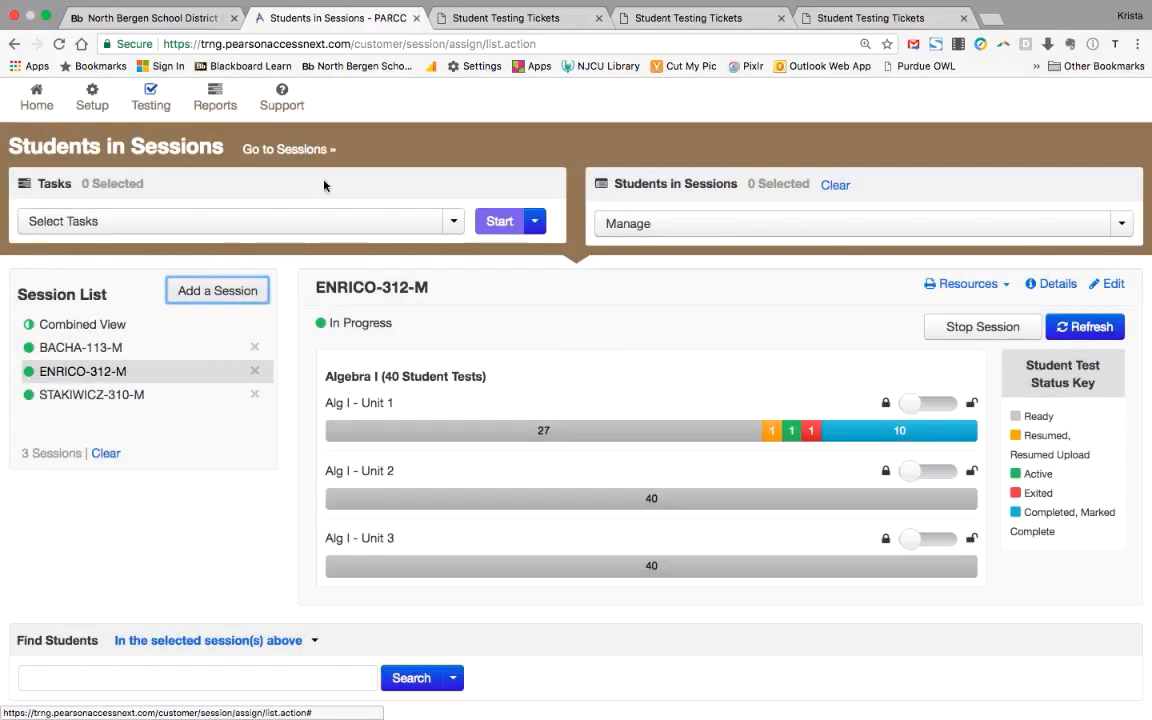
Step: Check the session name on the room 113 testing tickets and open the matching session from the session list
{"action": "left_click", "coordinate": [494, 20]}
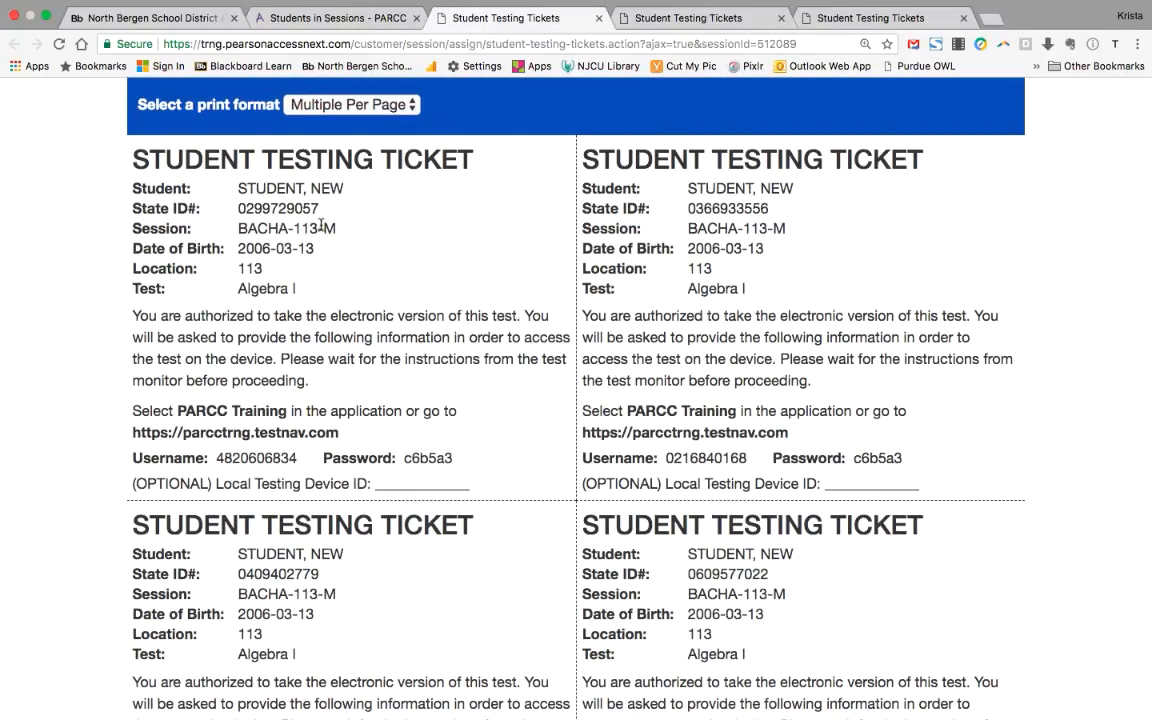
{"action": "left_click", "coordinate": [344, 22]}
{"action": "left_click", "coordinate": [117, 347]}
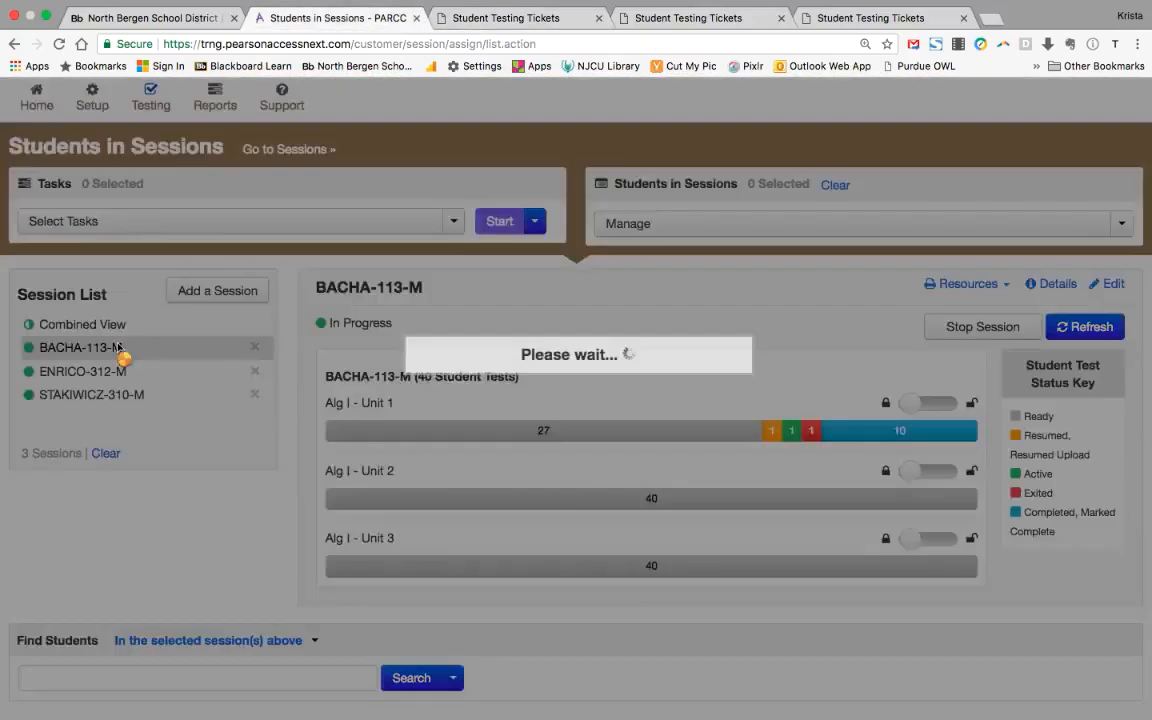
{"action": "left_click", "coordinate": [158, 355]}
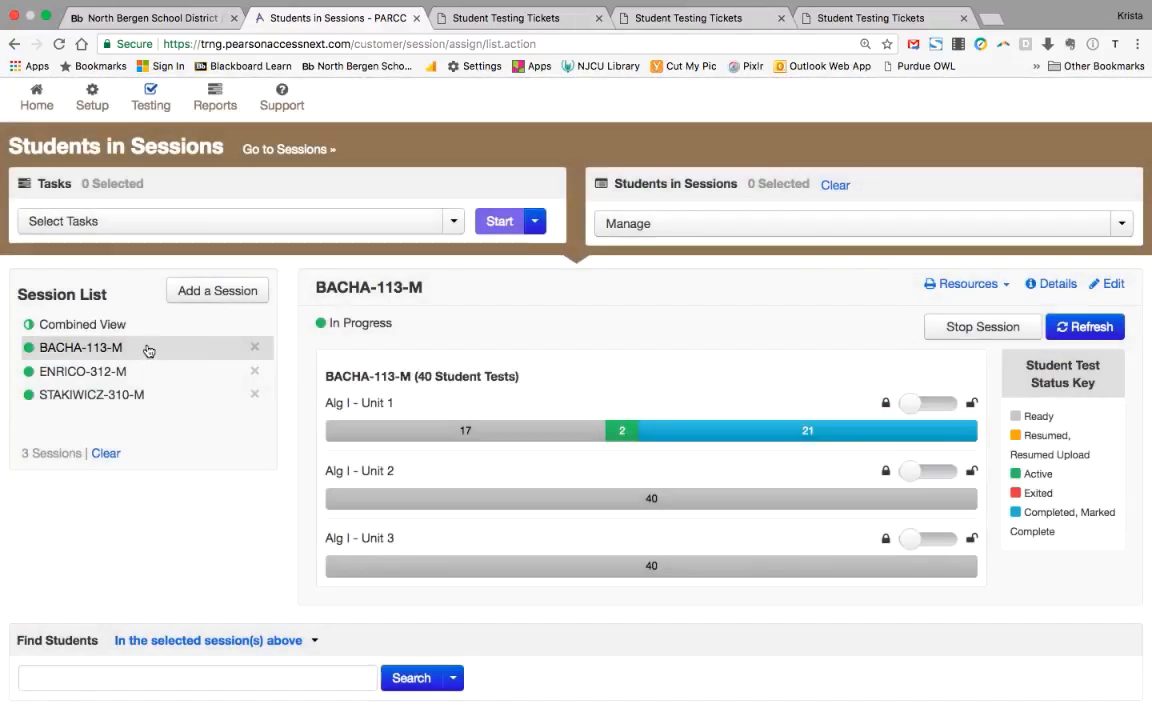
Step: Examine the usernames and Alg I unit statuses in the room 113 student list, comparing them with the testing tickets
{"action": "scroll", "coordinate": [590, 383], "scroll_direction": "down", "scroll_amount": 4}
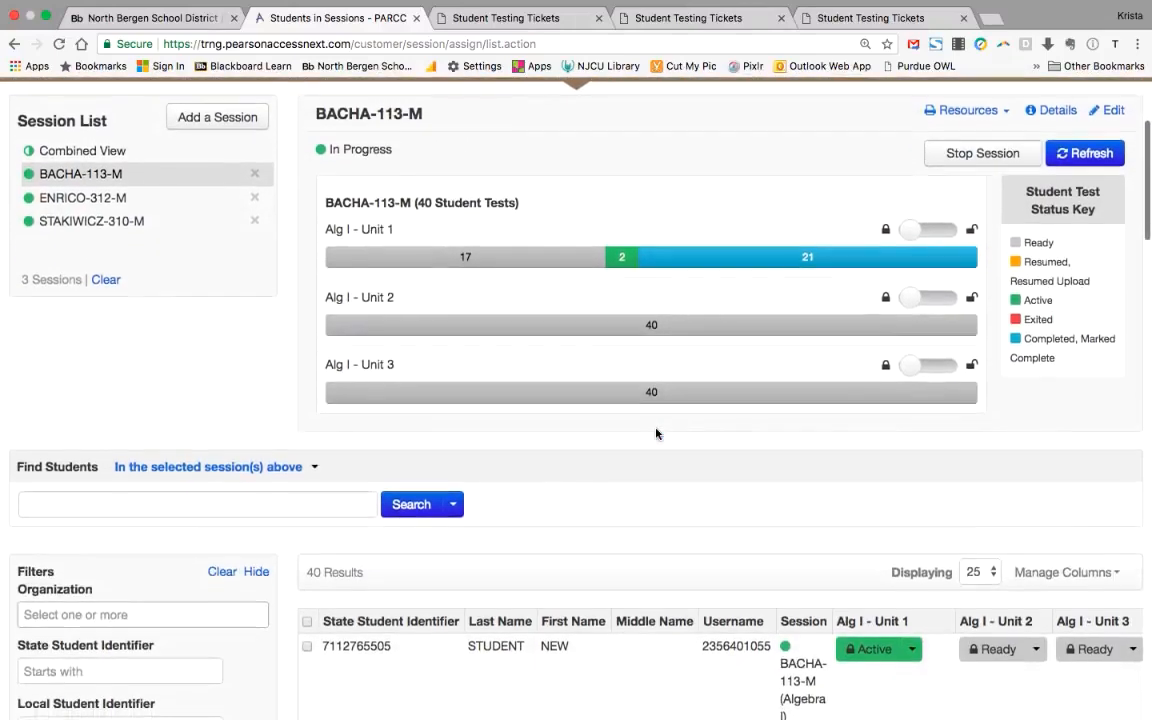
{"action": "scroll", "coordinate": [656, 433], "scroll_direction": "down", "scroll_amount": 6}
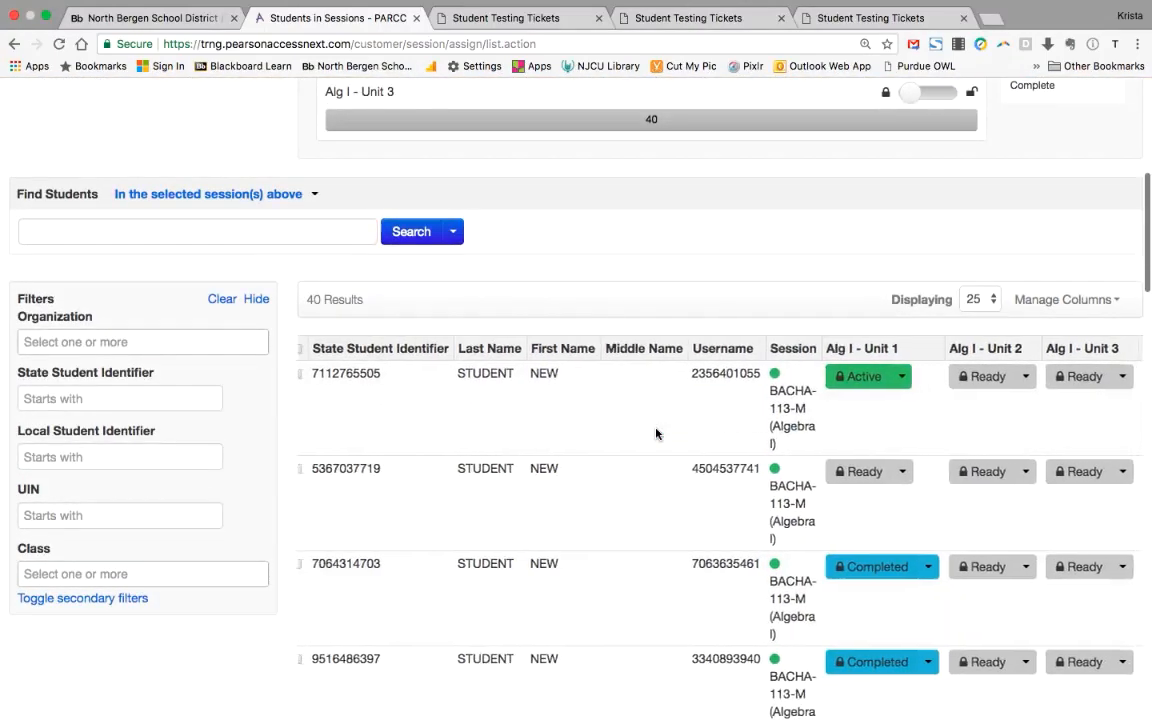
{"action": "scroll", "coordinate": [656, 433], "scroll_direction": "right", "scroll_amount": 3}
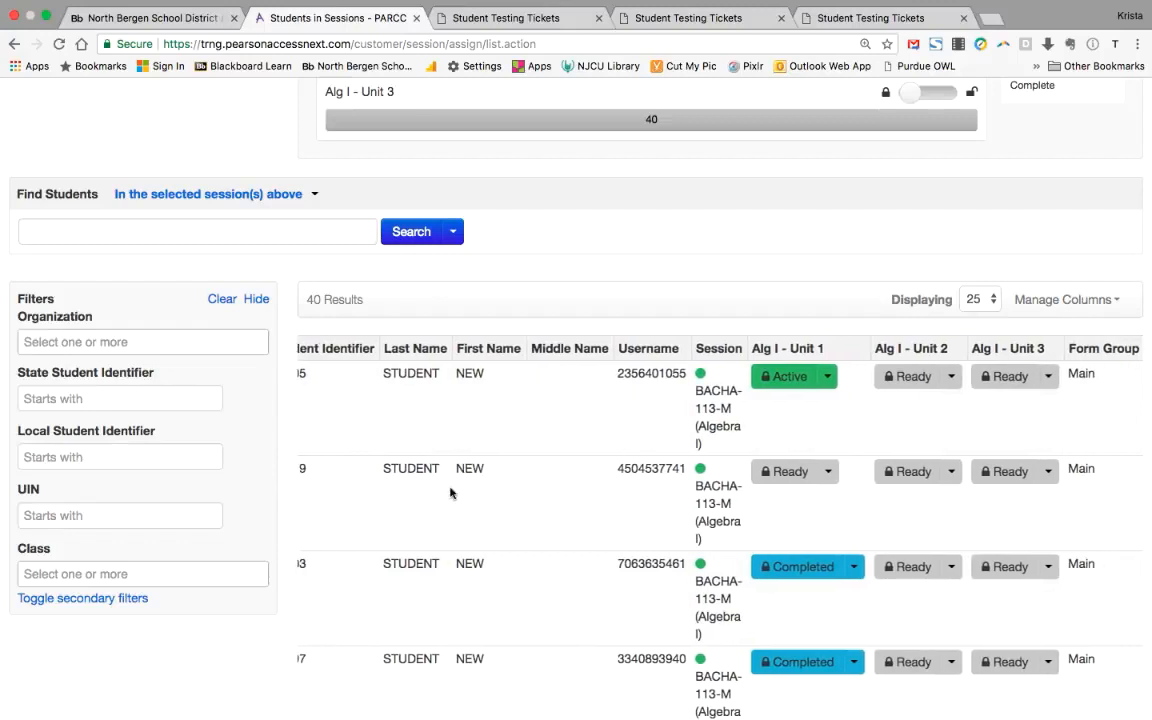
{"action": "scroll", "coordinate": [450, 492], "scroll_direction": "left", "scroll_amount": 3}
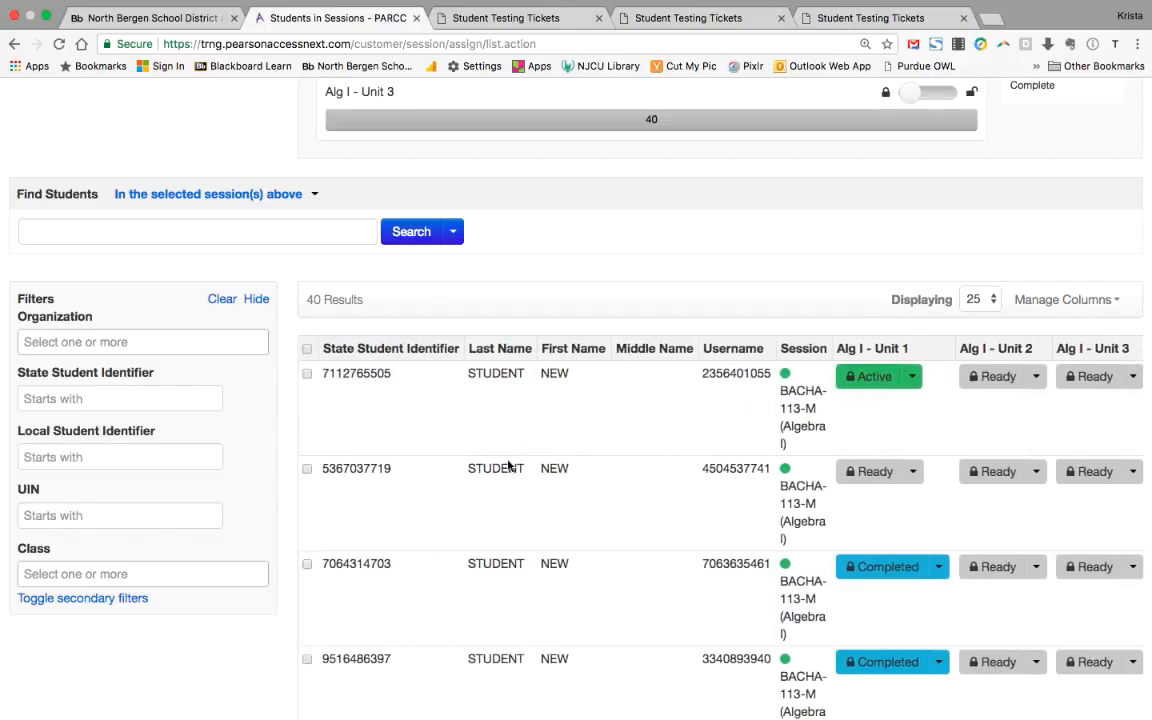
{"action": "scroll", "coordinate": [604, 481], "scroll_direction": "right", "scroll_amount": 3}
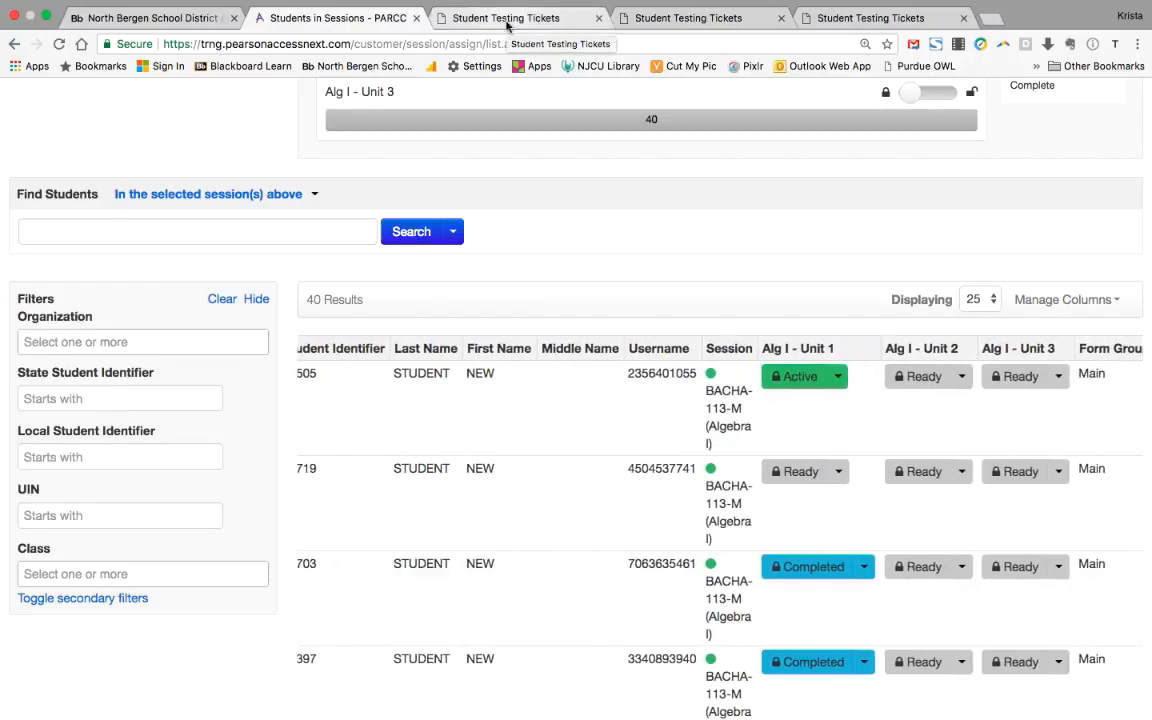
{"action": "left_click", "coordinate": [507, 20]}
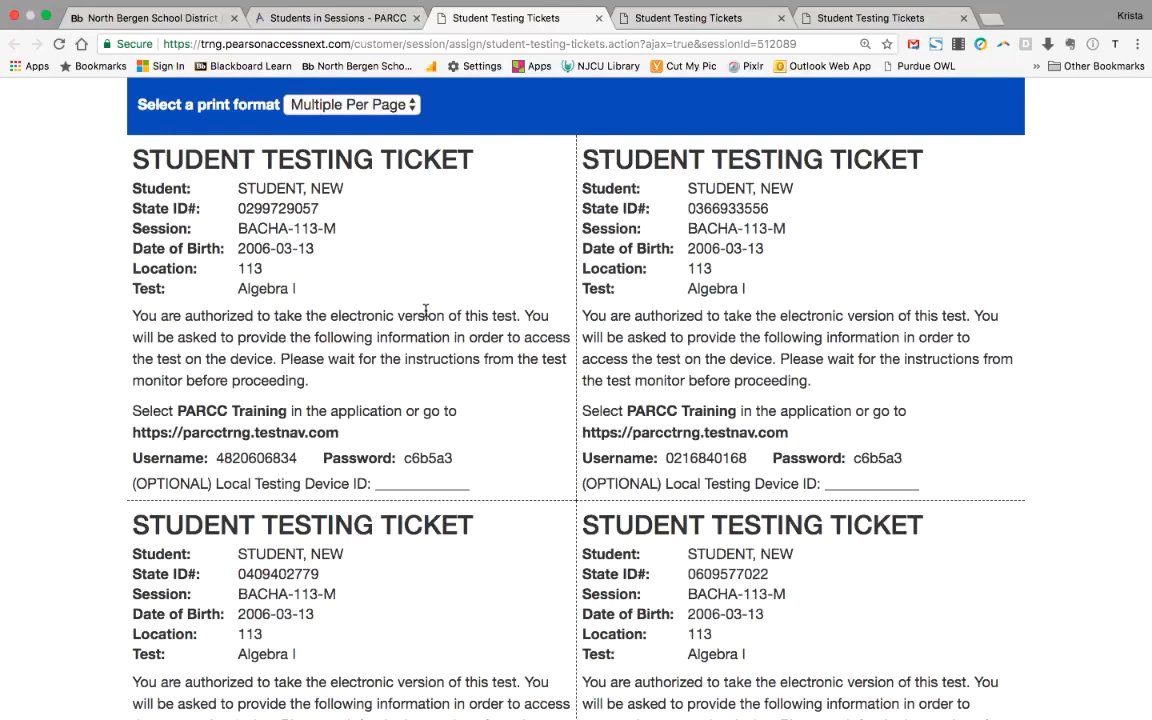
{"action": "left_click", "coordinate": [360, 22]}
{"action": "scroll", "coordinate": [757, 569], "scroll_direction": "down", "scroll_amount": 1}
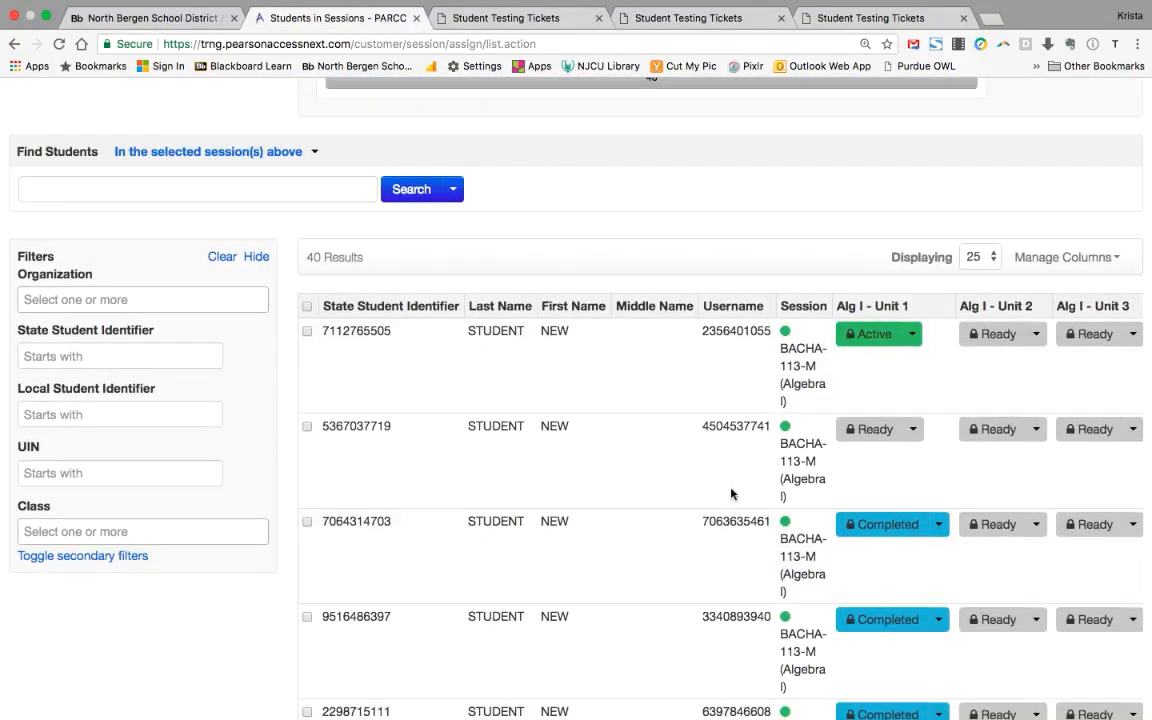
{"action": "scroll", "coordinate": [783, 479], "scroll_direction": "right", "scroll_amount": 3}
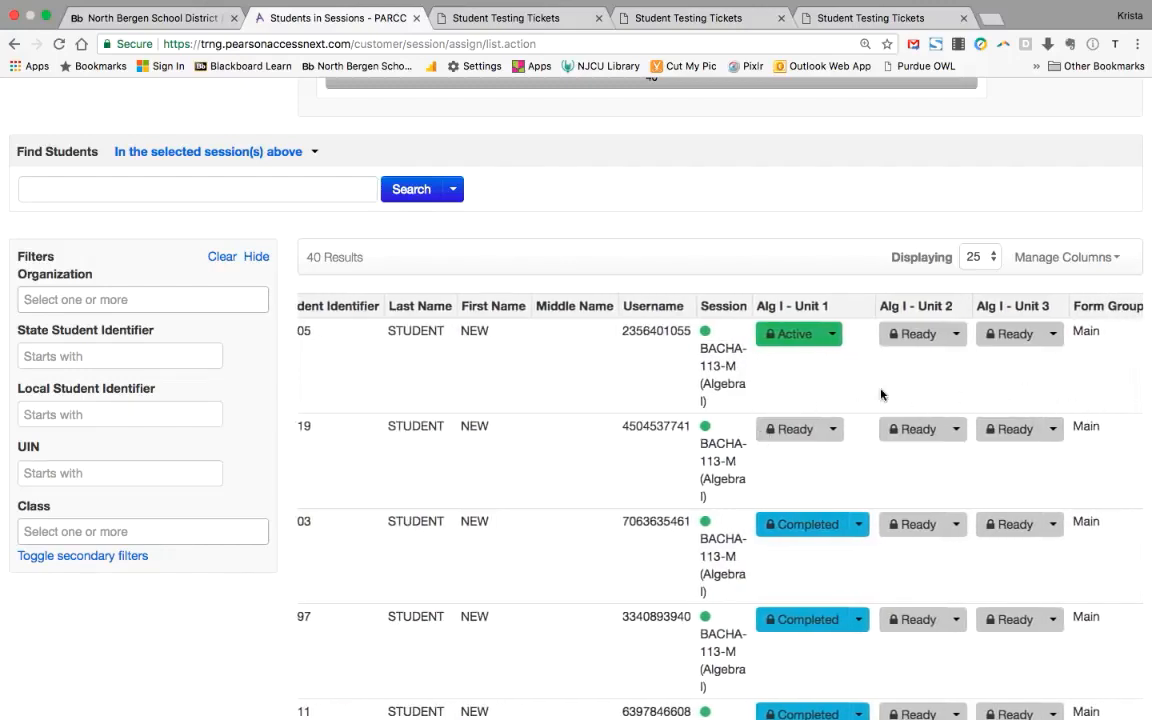
{"action": "scroll", "coordinate": [912, 485], "scroll_direction": "left", "scroll_amount": 4}
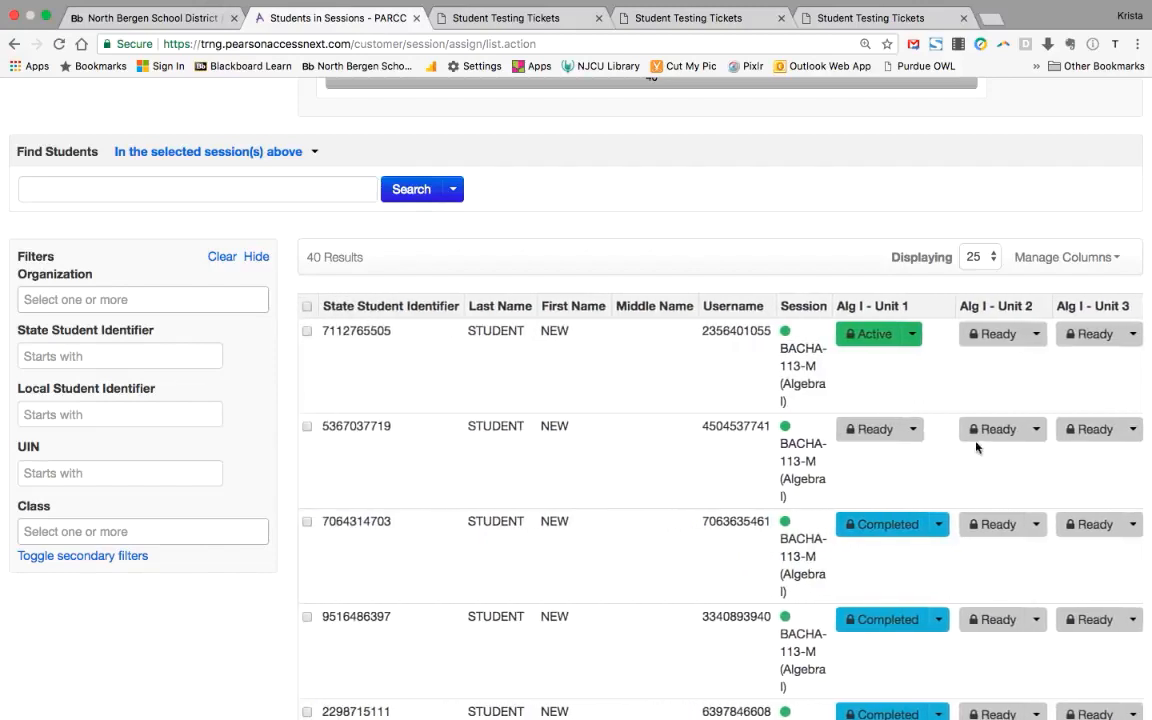
{"action": "scroll", "coordinate": [1110, 447], "scroll_direction": "right", "scroll_amount": 2}
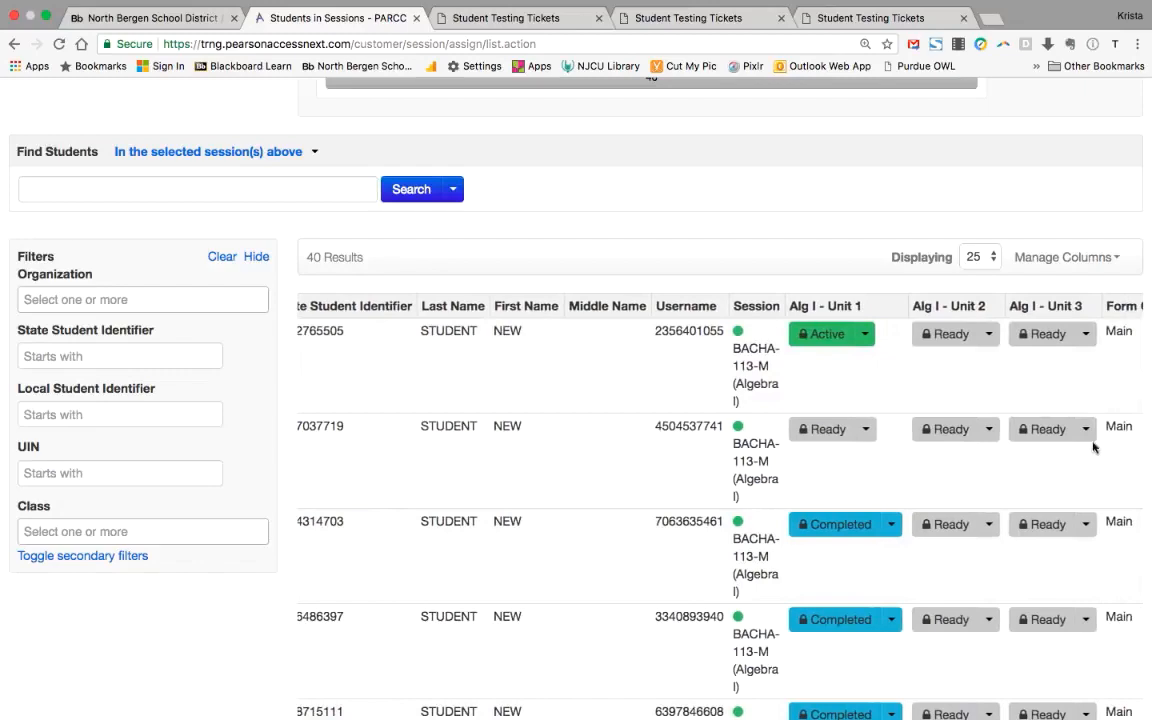
{"action": "scroll", "coordinate": [897, 456], "scroll_direction": "up", "scroll_amount": 3}
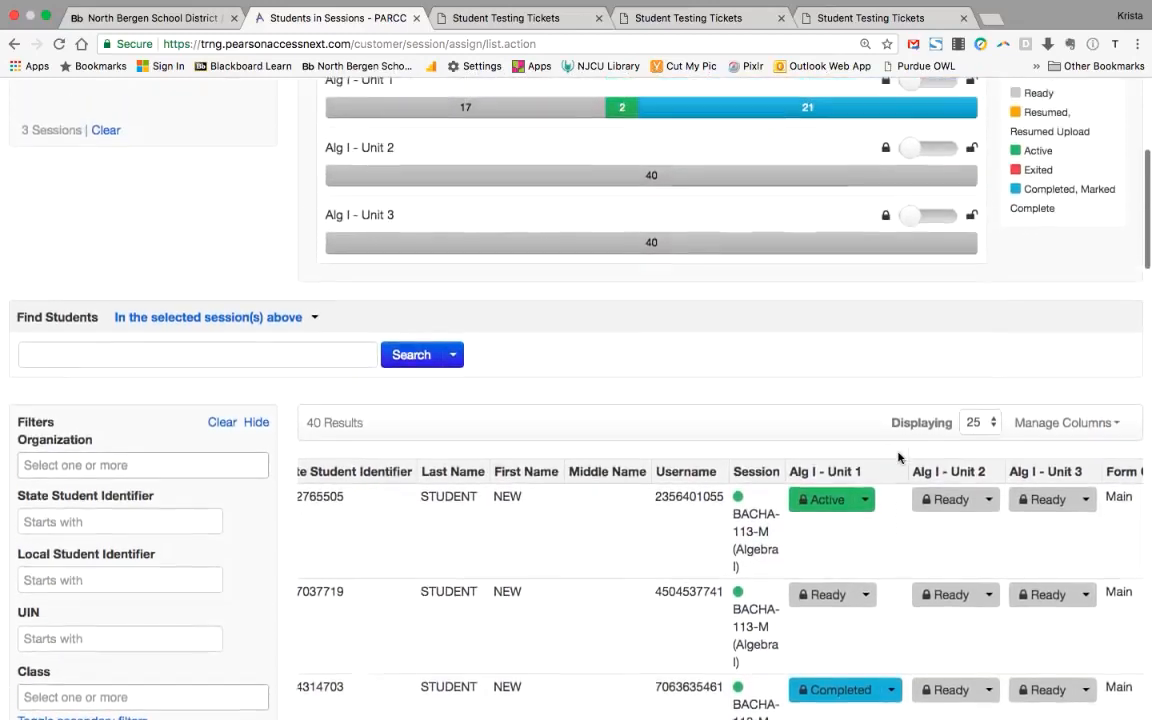
{"action": "scroll", "coordinate": [880, 412], "scroll_direction": "up", "scroll_amount": 1}
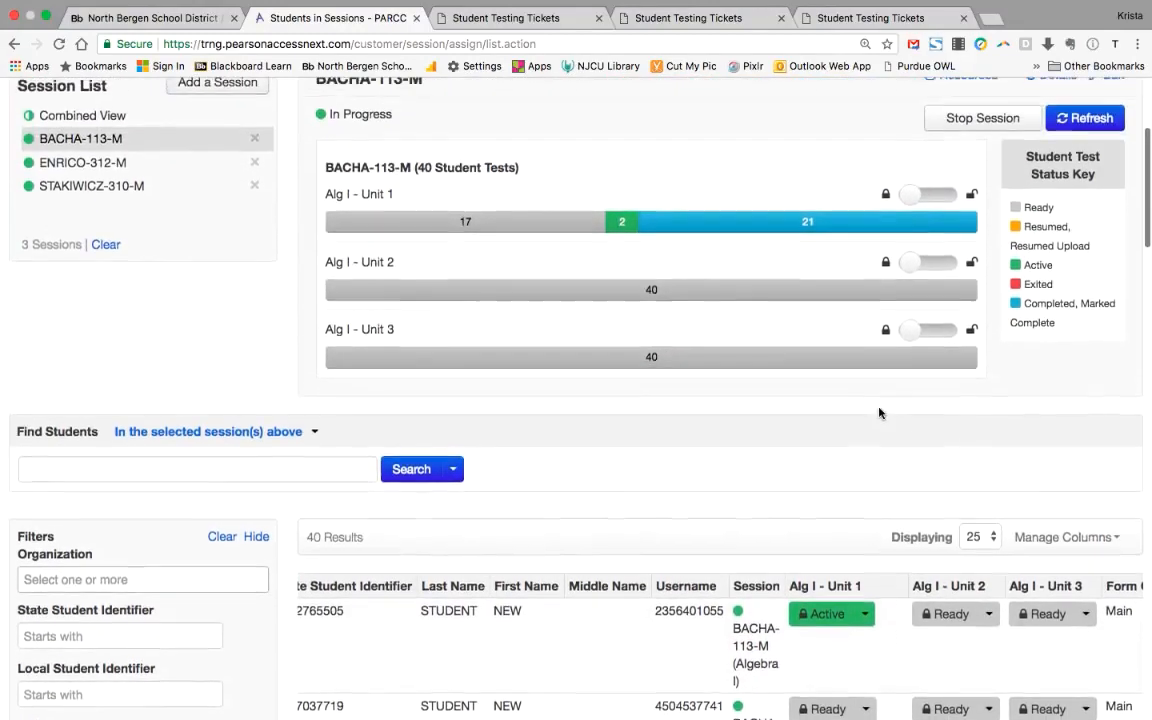
Step: Unlock Alg I - Unit 1 for only the second listed student in the room 113 session
{"action": "scroll", "coordinate": [841, 376], "scroll_direction": "down", "scroll_amount": 3}
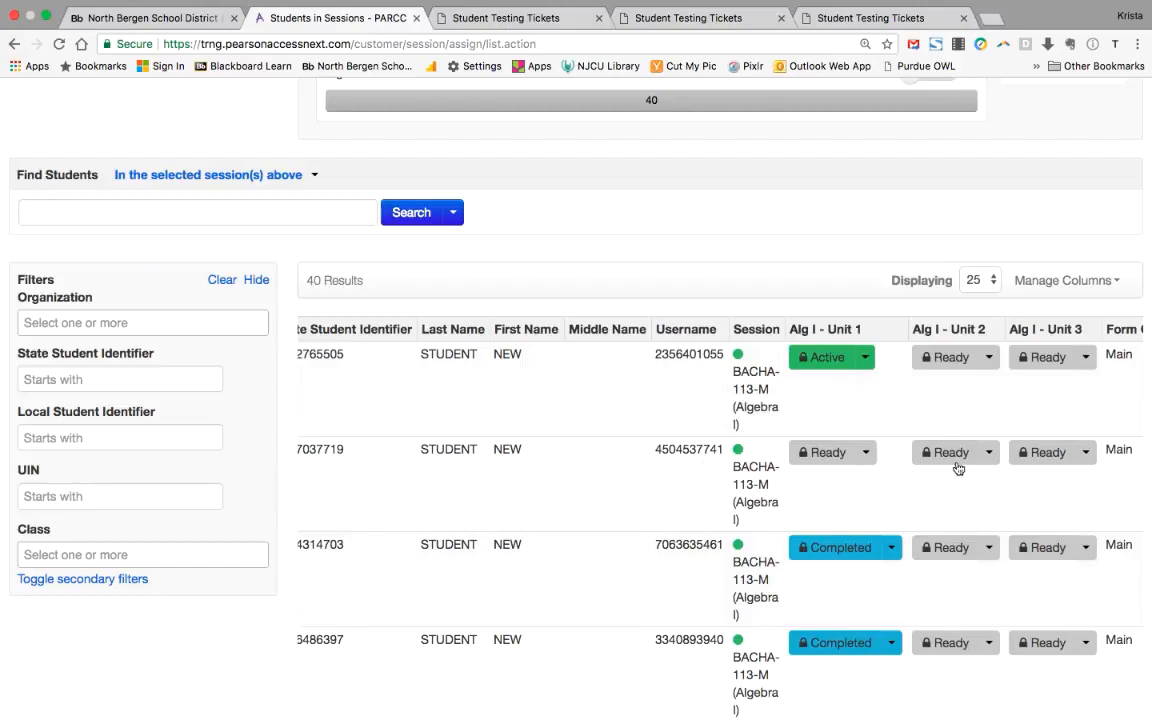
{"action": "left_click", "coordinate": [866, 453]}
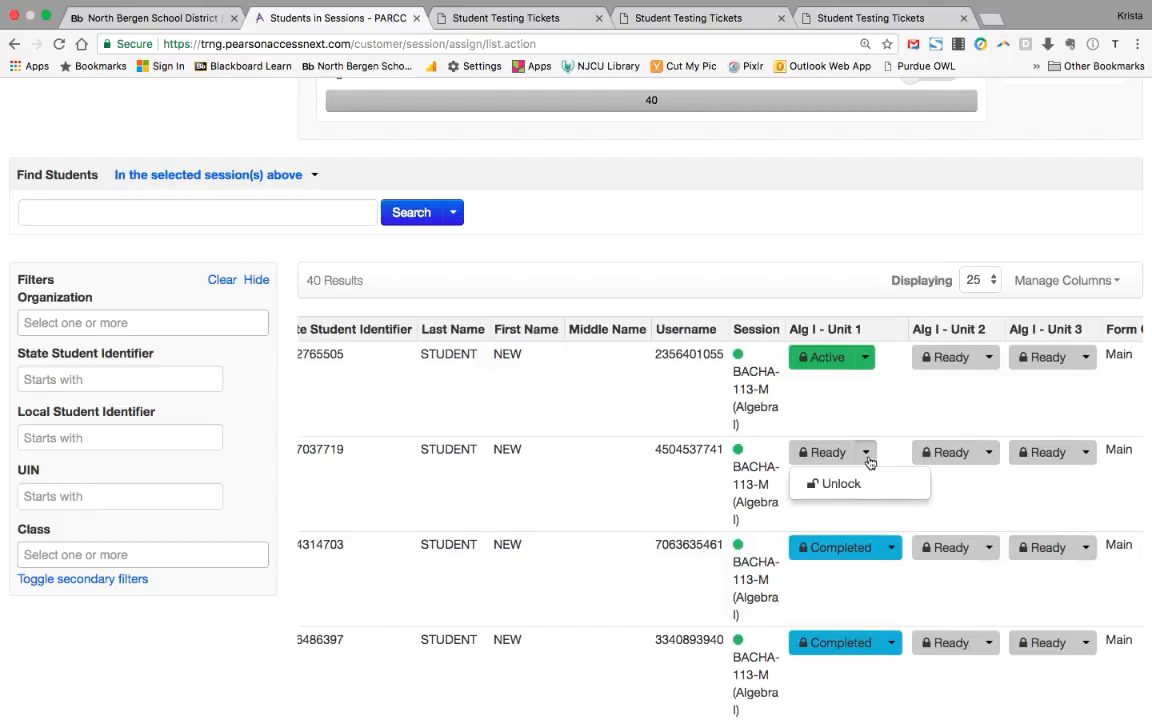
{"action": "left_click", "coordinate": [826, 482]}
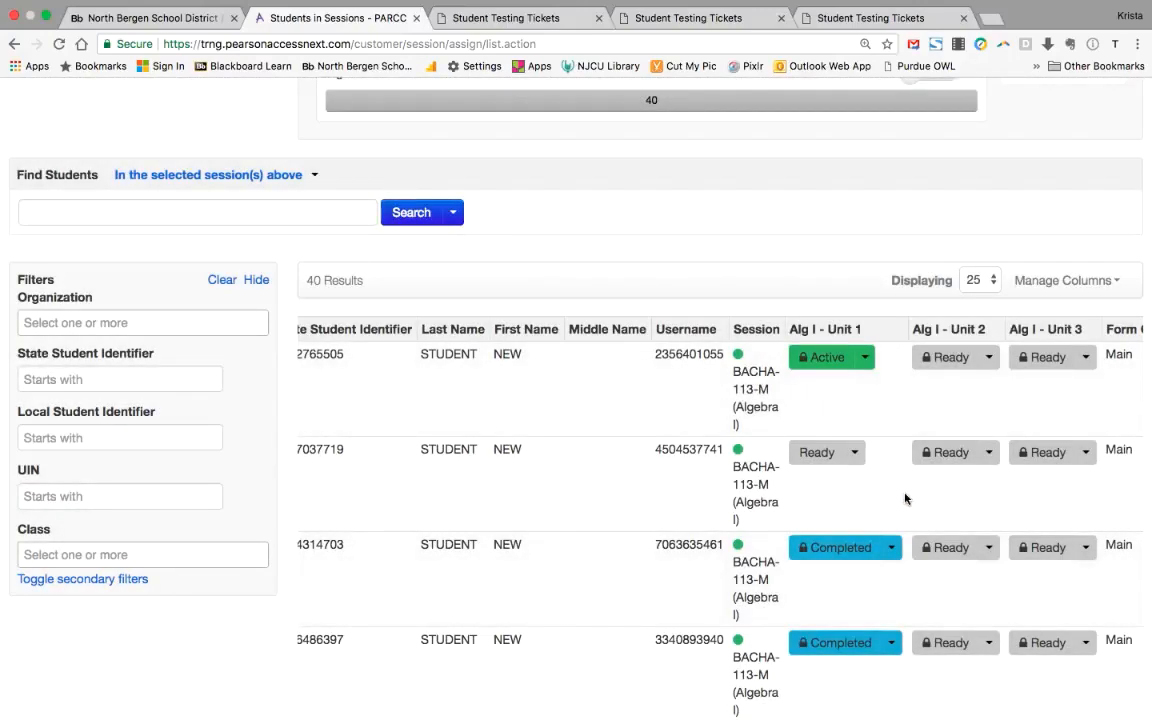
{"action": "scroll", "coordinate": [905, 498], "scroll_direction": "up", "scroll_amount": 5}
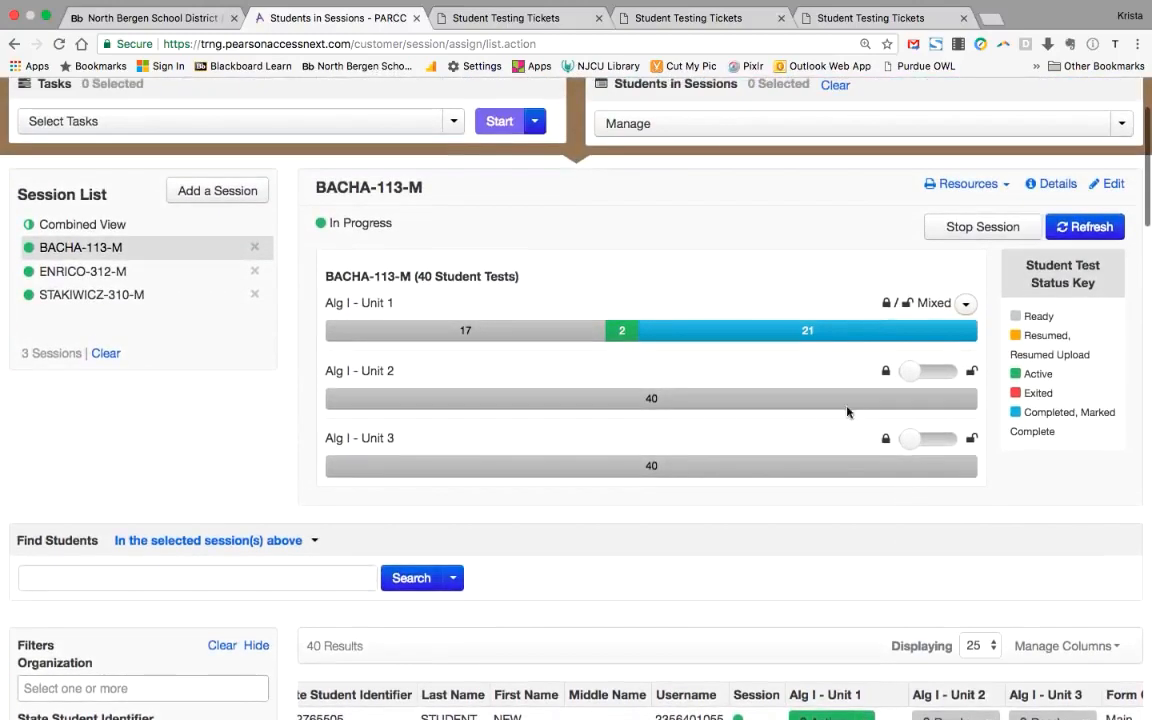
Step: Check the session name on the room 310 testing tickets and open the matching session from the session list
{"action": "left_click", "coordinate": [688, 18]}
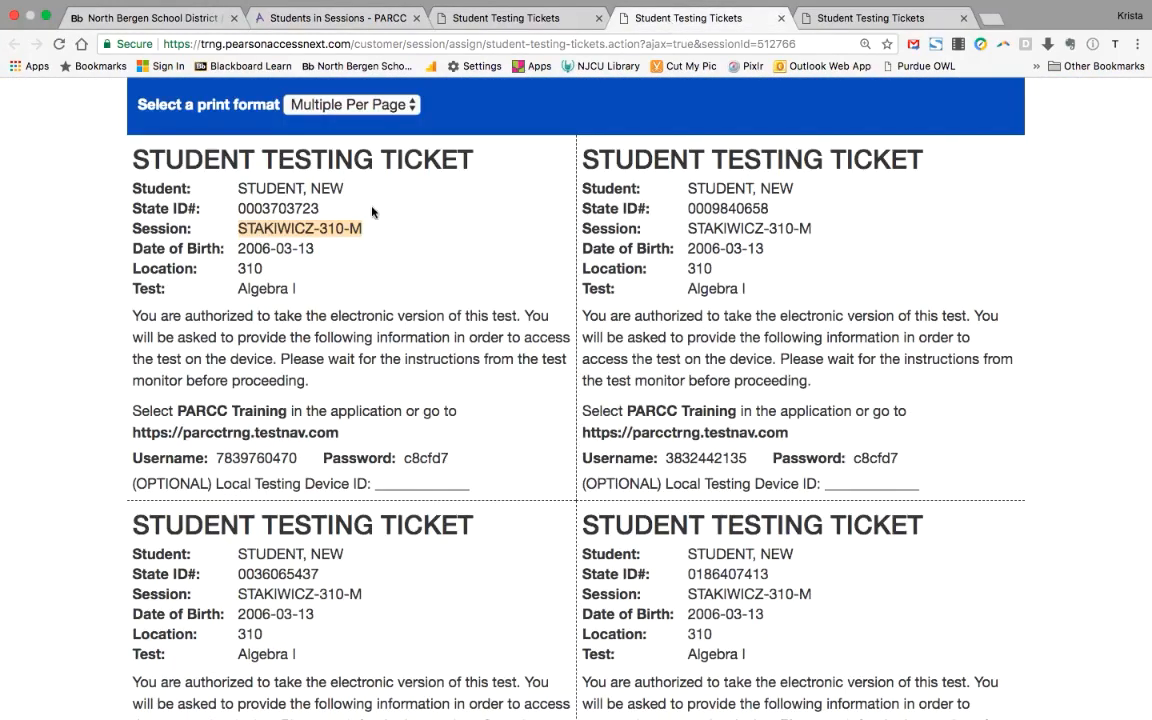
{"action": "left_click", "coordinate": [367, 20]}
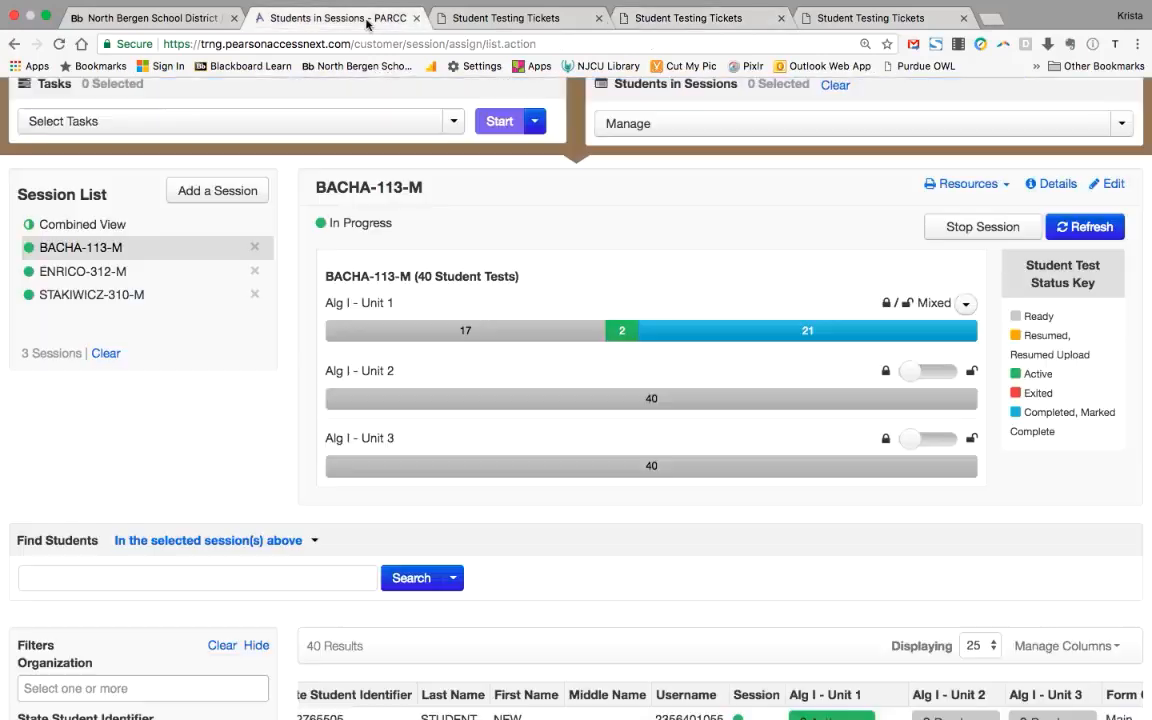
{"action": "left_click", "coordinate": [117, 296]}
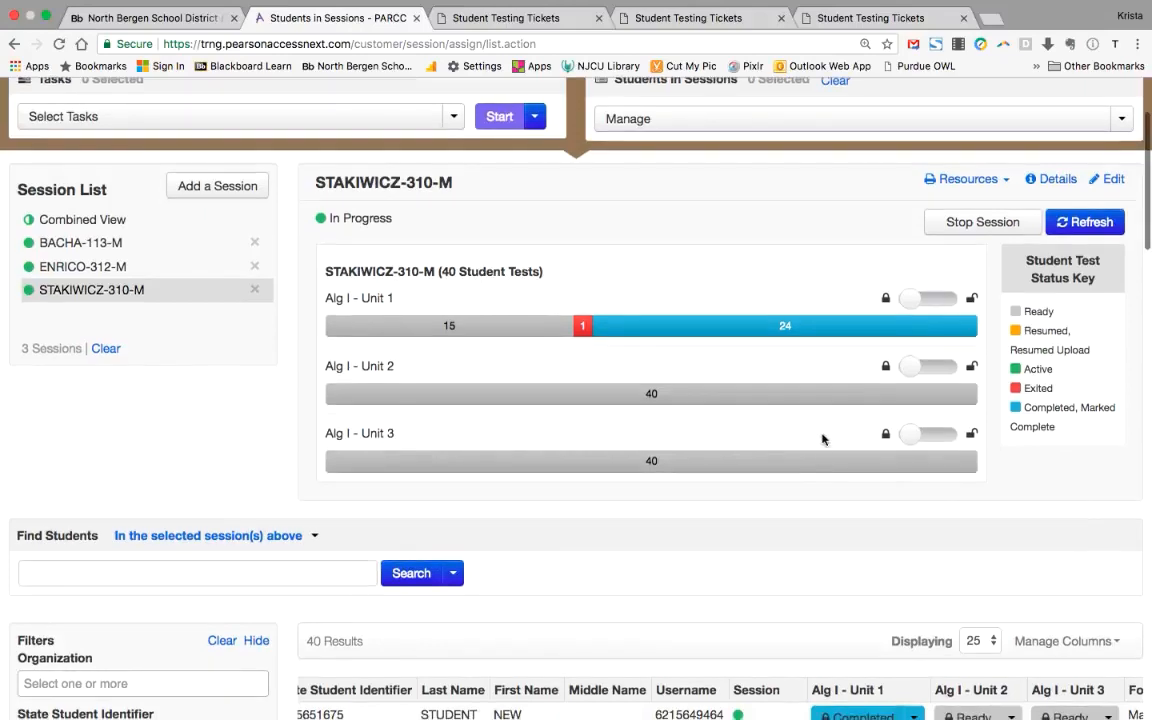
Step: Unlock Alg I - Unit 1 for only the fourth listed student in the room 310 session
{"action": "scroll", "coordinate": [743, 538], "scroll_direction": "down", "scroll_amount": 3}
{"action": "scroll", "coordinate": [743, 538], "scroll_direction": "down", "scroll_amount": 3}
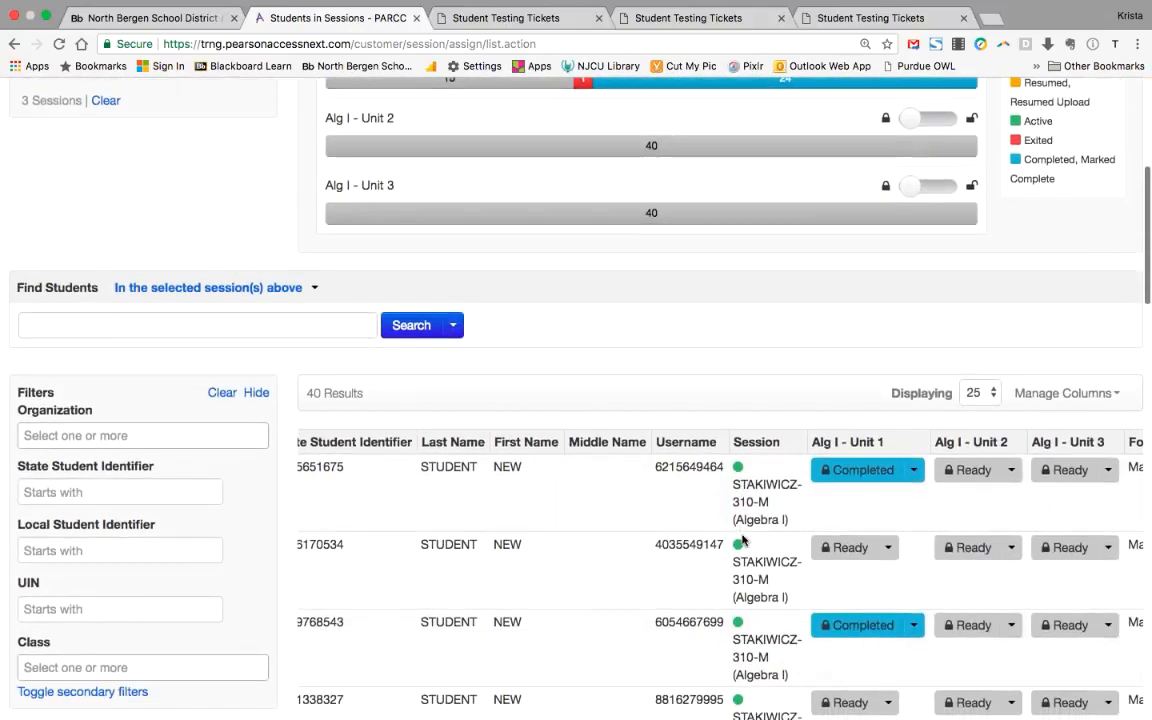
{"action": "scroll", "coordinate": [742, 536], "scroll_direction": "down", "scroll_amount": 1}
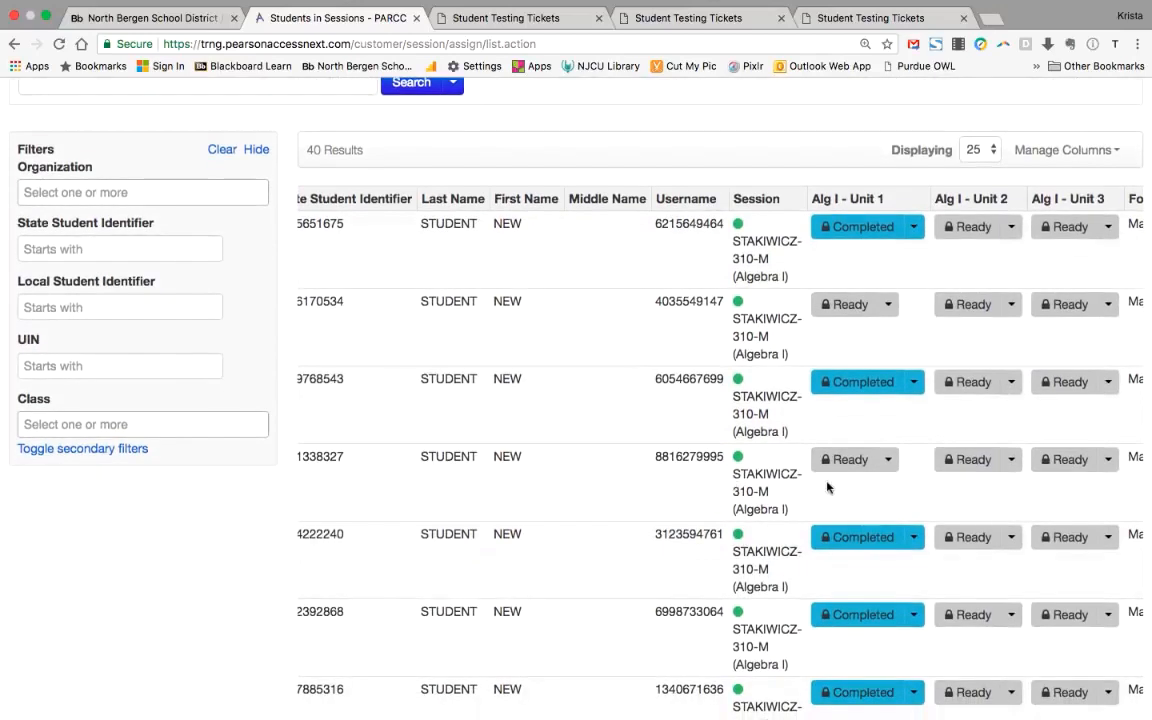
{"action": "left_click", "coordinate": [888, 464]}
{"action": "left_click", "coordinate": [862, 491]}
Step: Check the session name on the room 312 testing tickets and open the matching session from the session list
{"action": "left_click", "coordinate": [845, 16]}
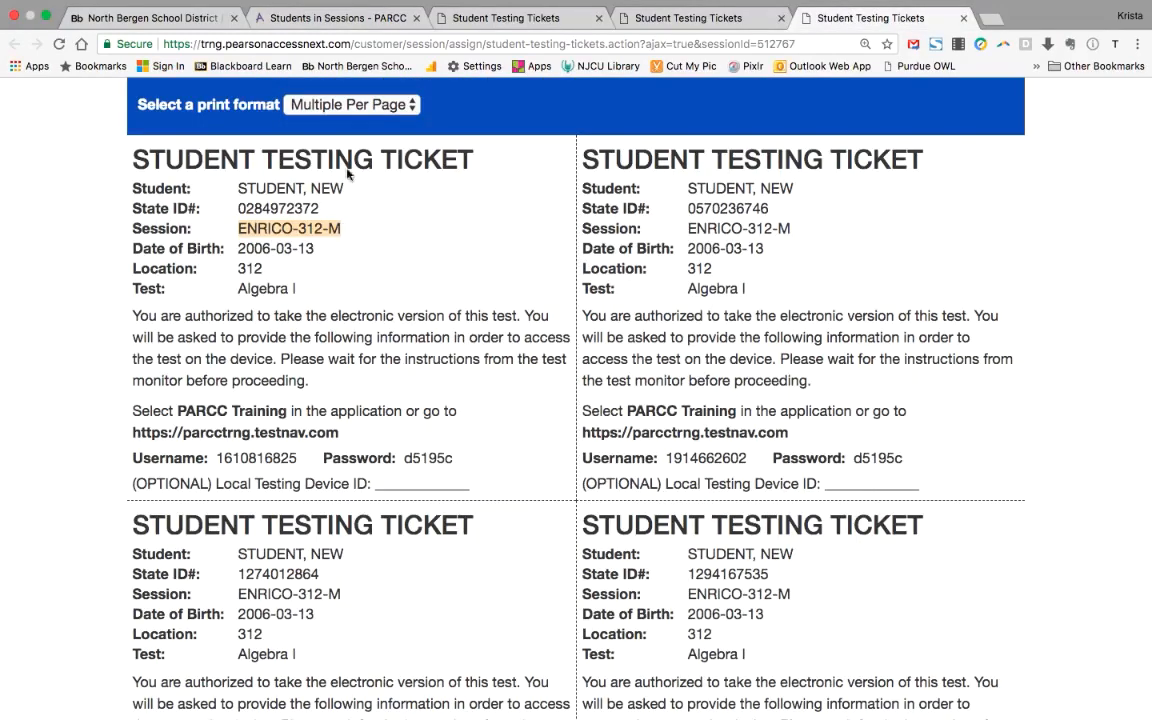
{"action": "left_click", "coordinate": [330, 18]}
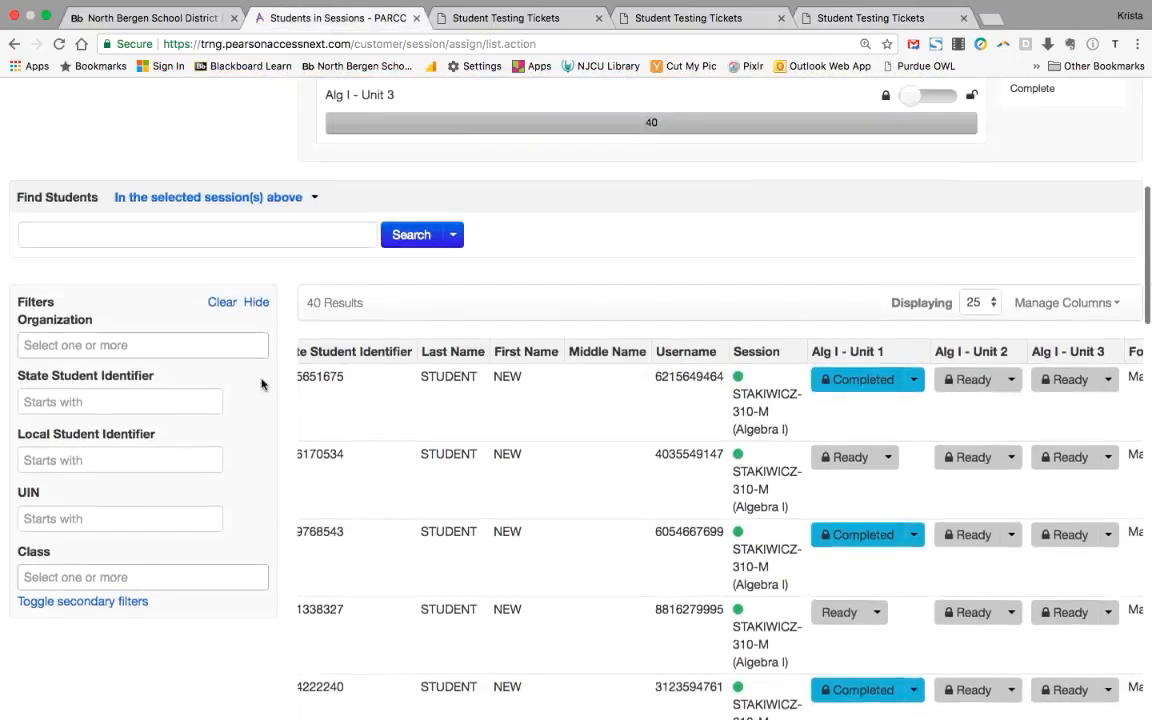
{"action": "scroll", "coordinate": [261, 384], "scroll_direction": "up", "scroll_amount": 5}
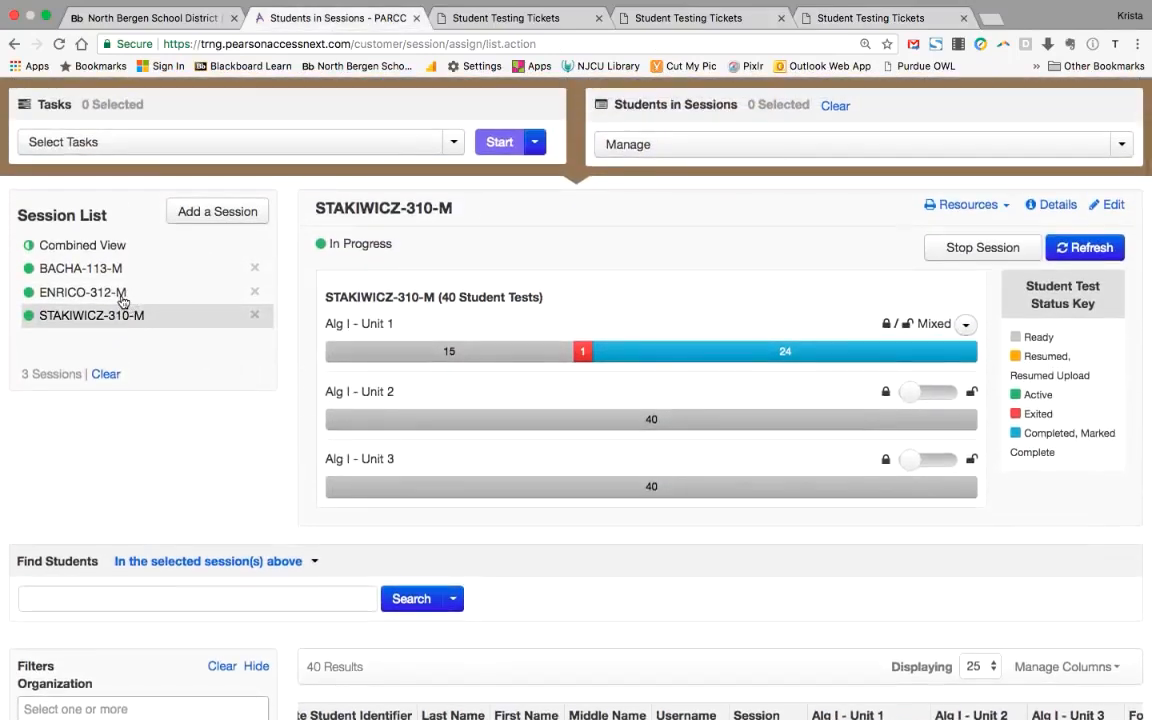
{"action": "left_click", "coordinate": [100, 292]}
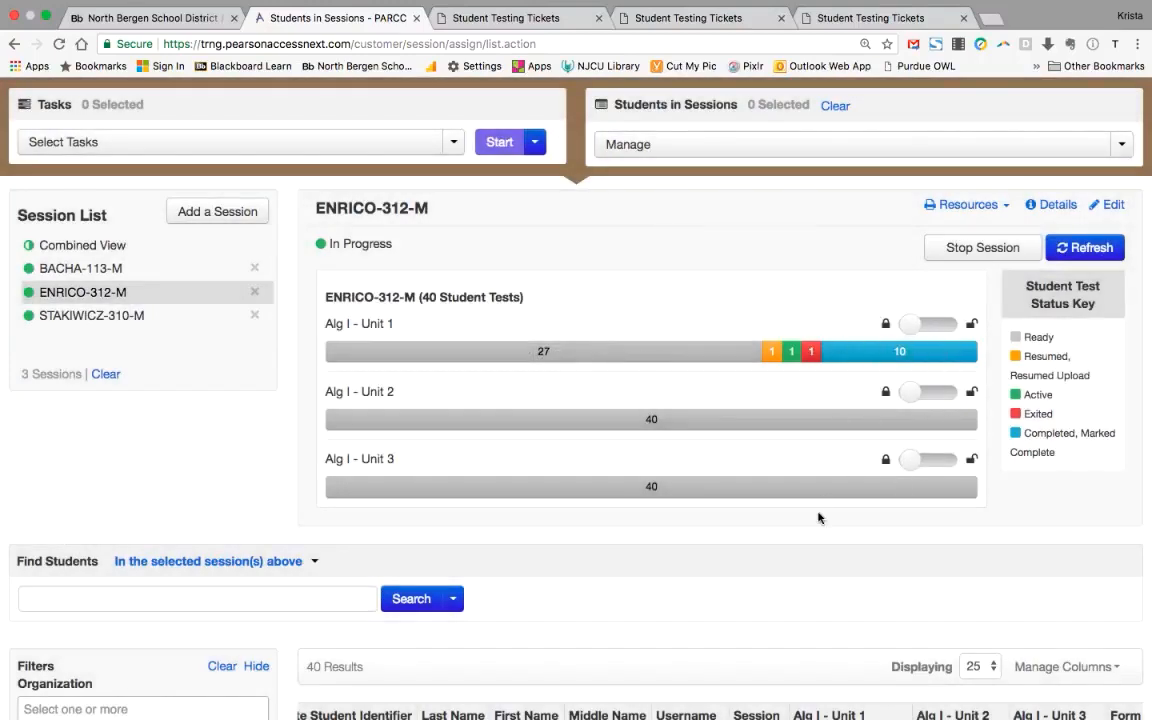
Step: Unlock Alg I - Unit 1 for only the fifth listed student in the room 312 session
{"action": "scroll", "coordinate": [818, 517], "scroll_direction": "down", "scroll_amount": 5}
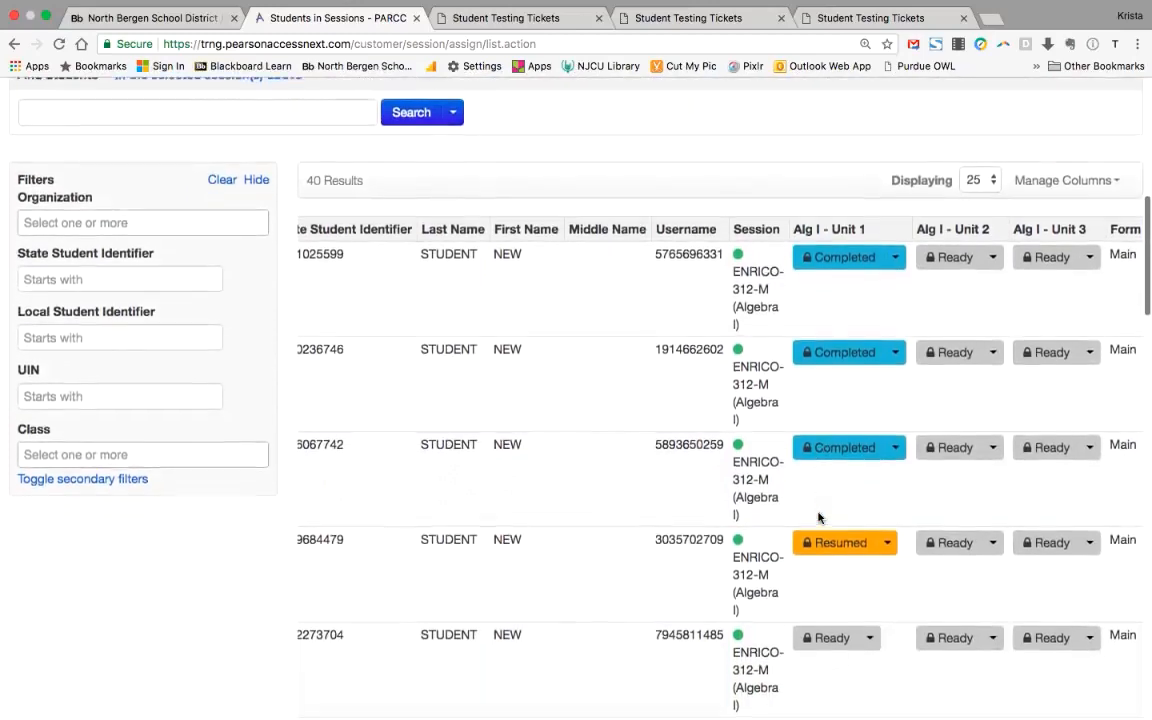
{"action": "scroll", "coordinate": [818, 517], "scroll_direction": "down", "scroll_amount": 3}
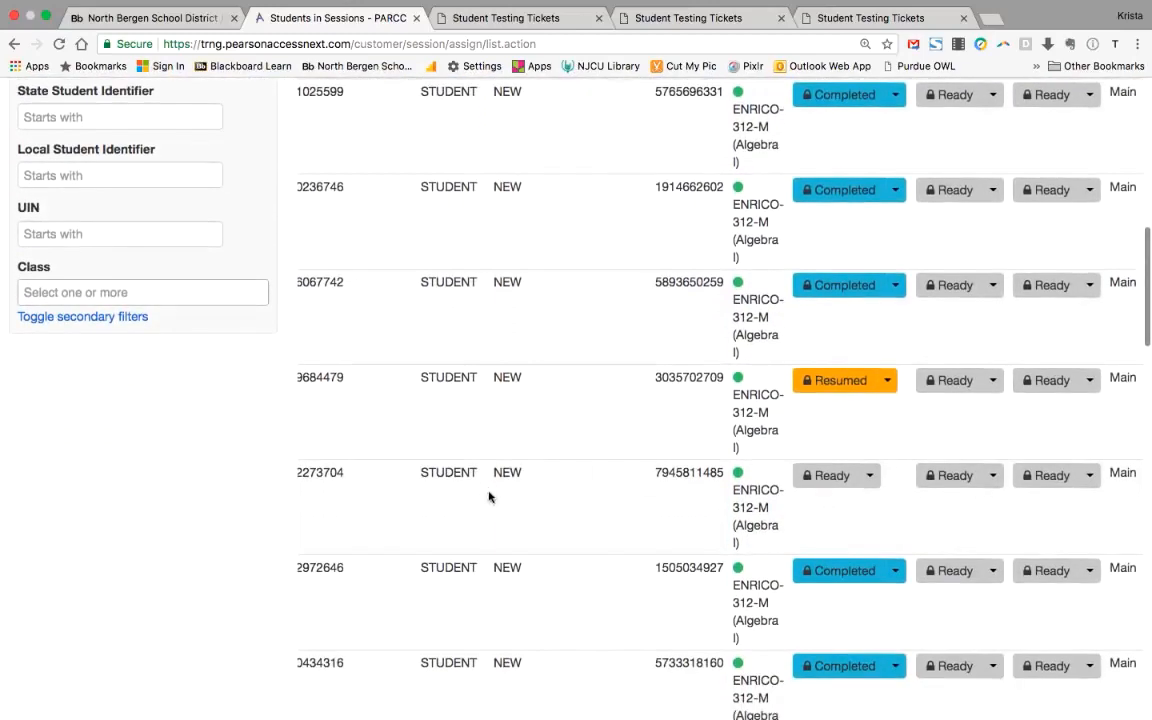
{"action": "left_click", "coordinate": [870, 482]}
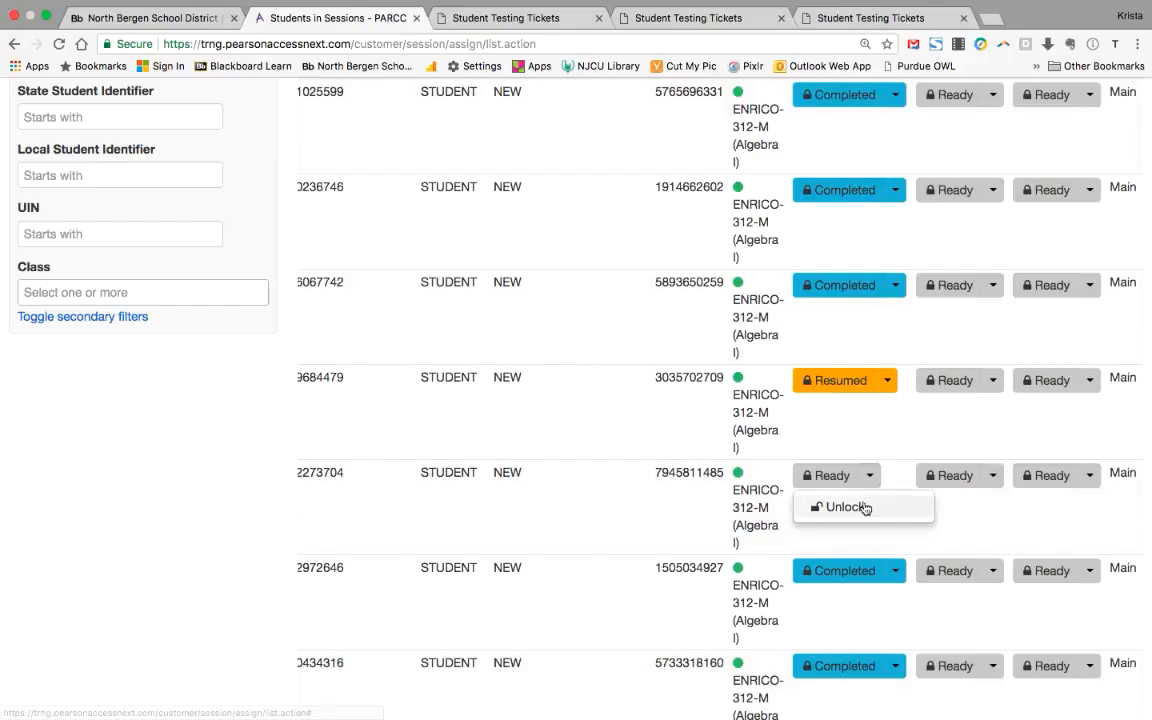
{"action": "left_click", "coordinate": [863, 510]}
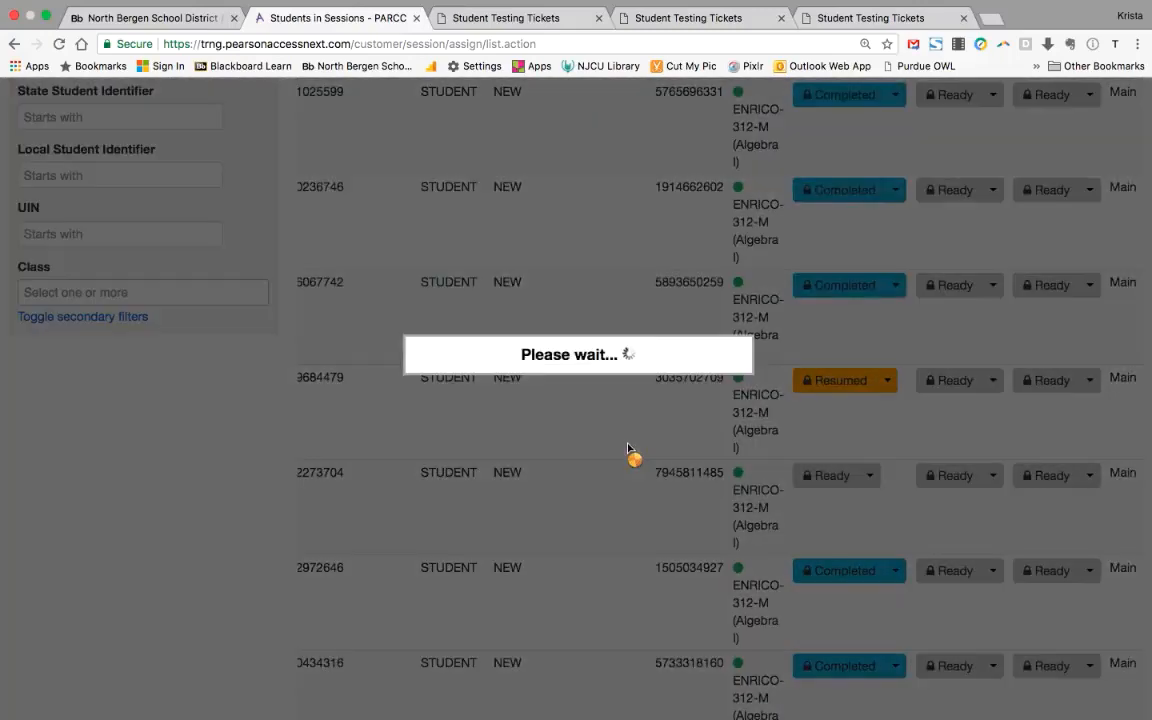
{"action": "scroll", "coordinate": [628, 448], "scroll_direction": "up", "scroll_amount": 7}
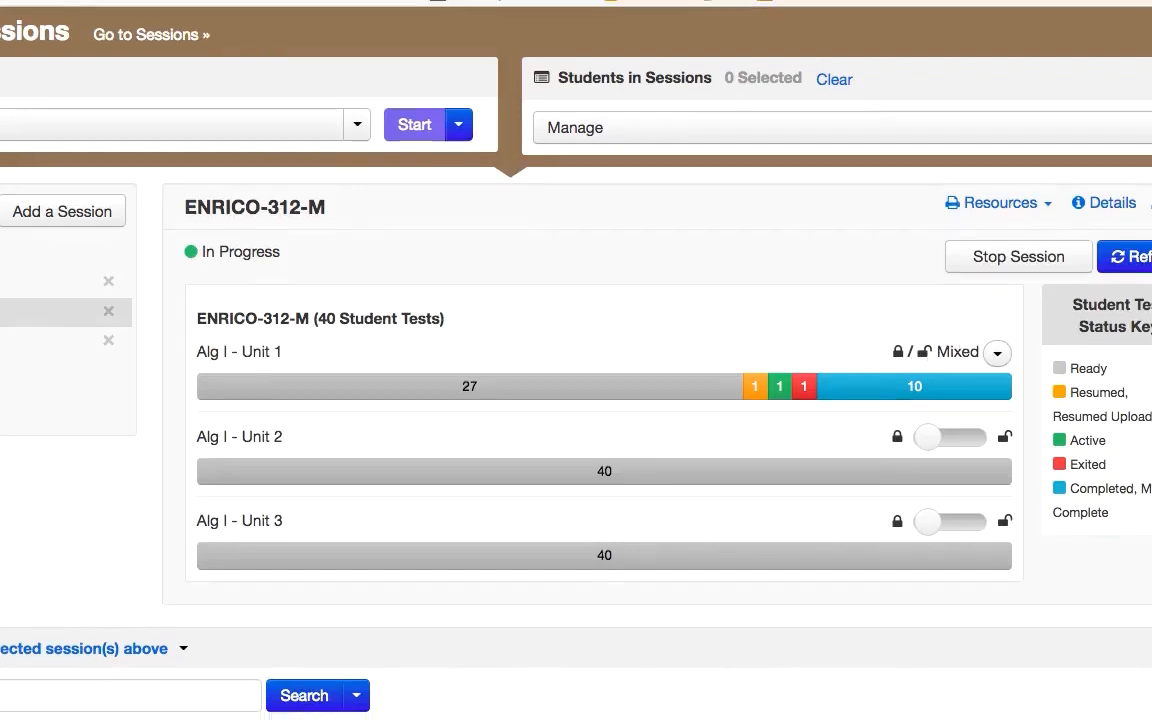
Step: Switch to the room 310 session and examine the students' Alg I - Unit 1 statuses and lock states
{"action": "scroll", "coordinate": [959, 352], "scroll_direction": "down", "scroll_amount": 5}
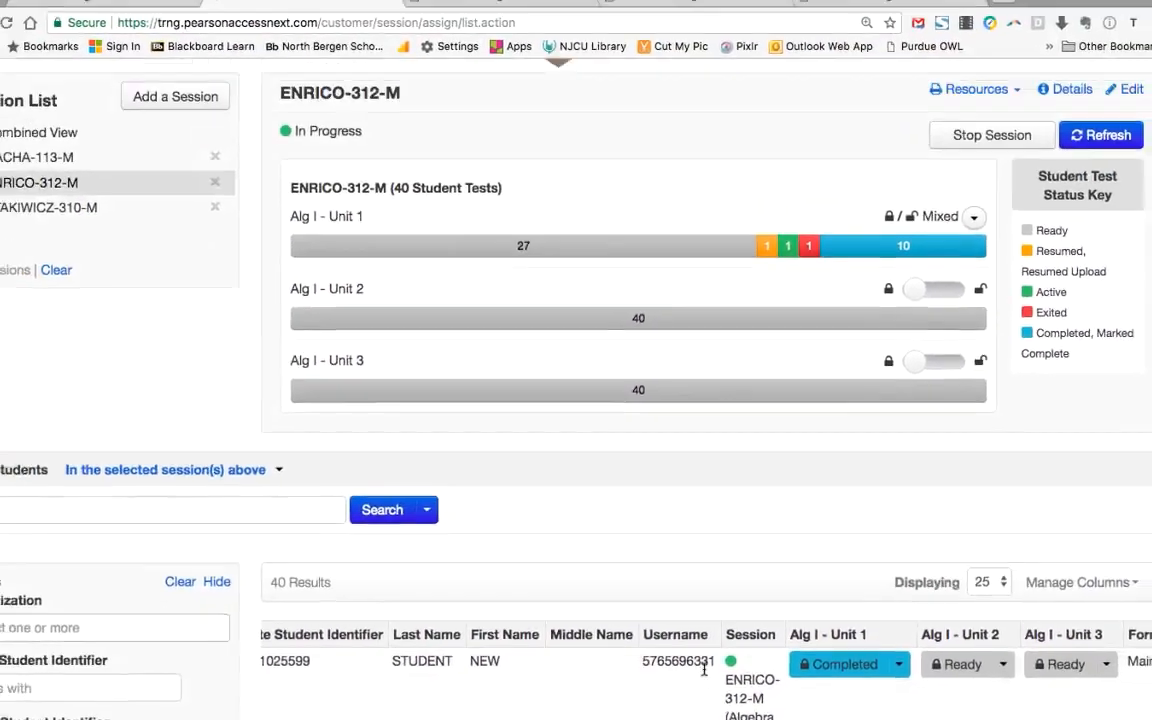
{"action": "scroll", "coordinate": [704, 670], "scroll_direction": "up", "scroll_amount": 5}
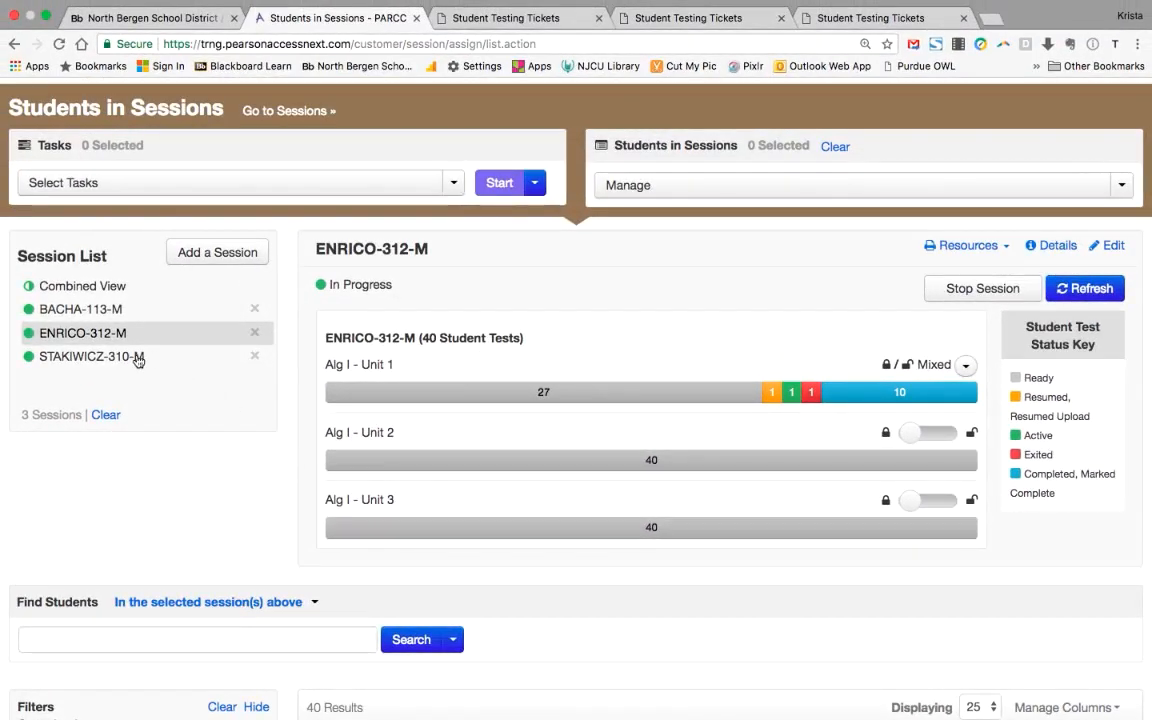
{"action": "left_click", "coordinate": [138, 357]}
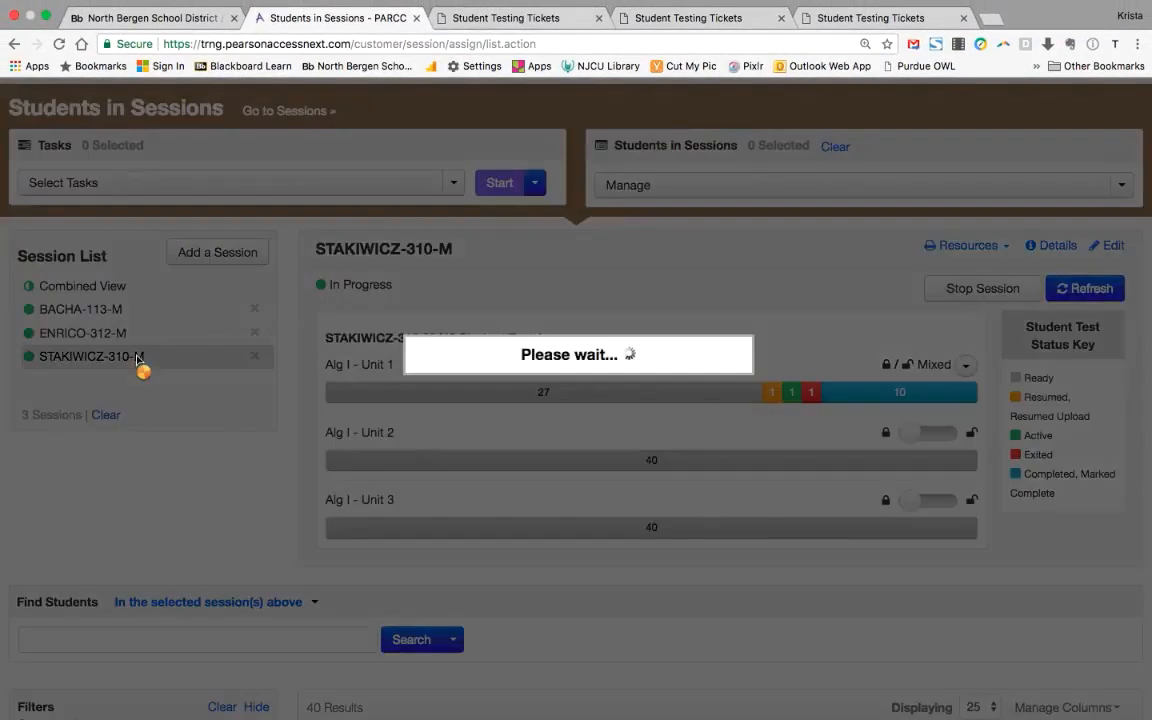
{"action": "scroll", "coordinate": [668, 592], "scroll_direction": "down", "scroll_amount": 5}
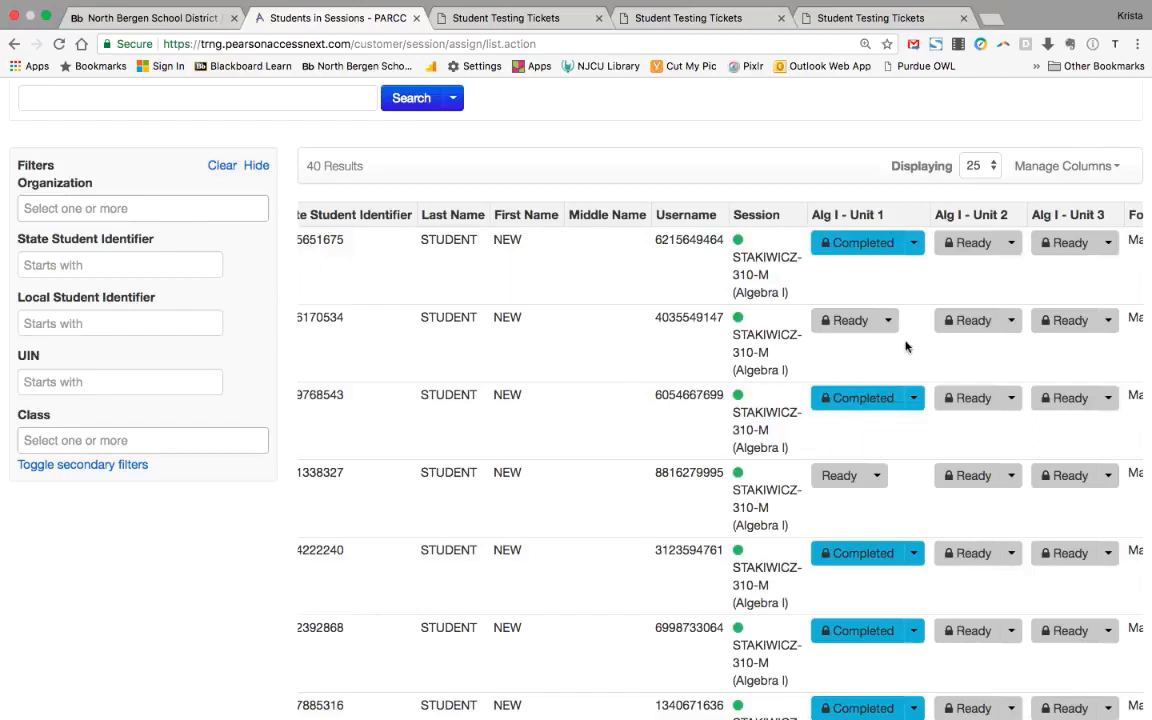
Step: Open the user account options that offer signing out of the site
{"action": "scroll", "coordinate": [906, 347], "scroll_direction": "up", "scroll_amount": 10}
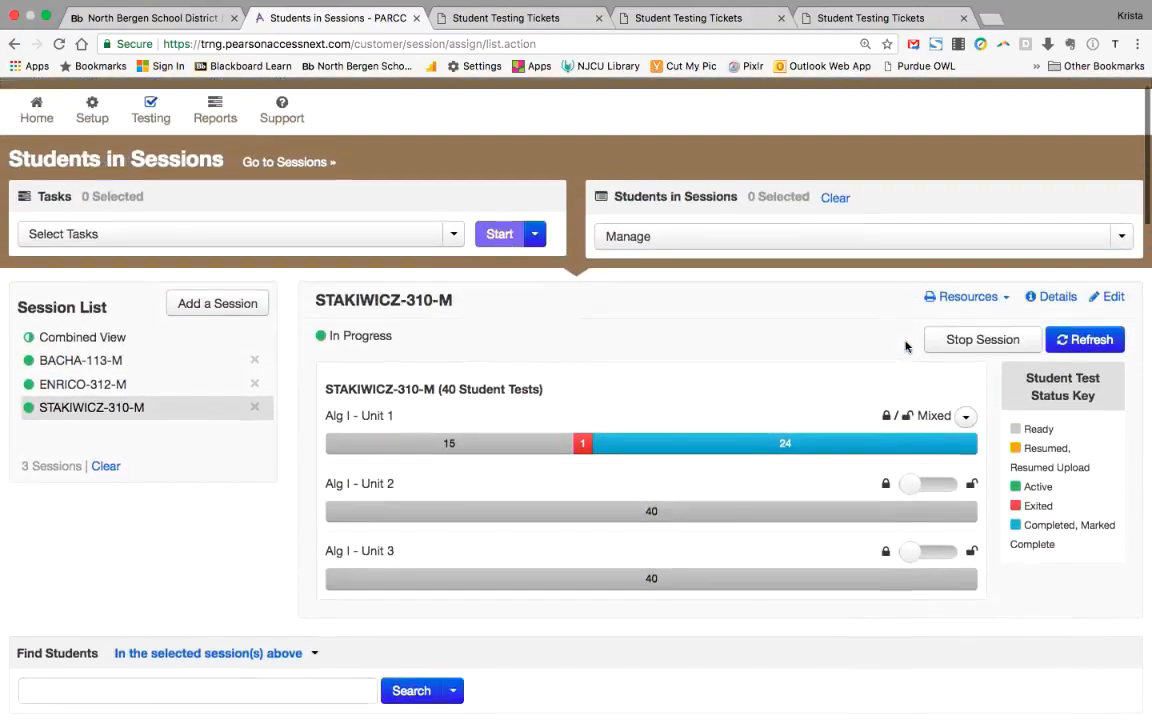
{"action": "scroll", "coordinate": [906, 347], "scroll_direction": "up", "scroll_amount": 1}
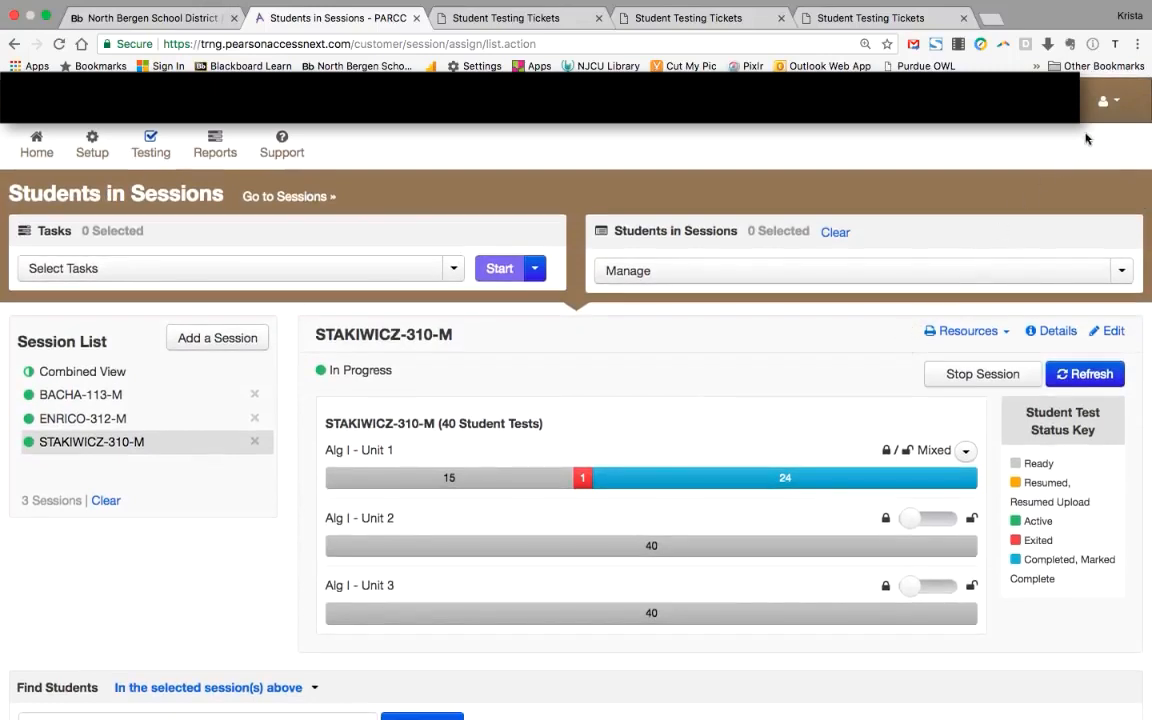
{"action": "left_click", "coordinate": [1114, 110]}
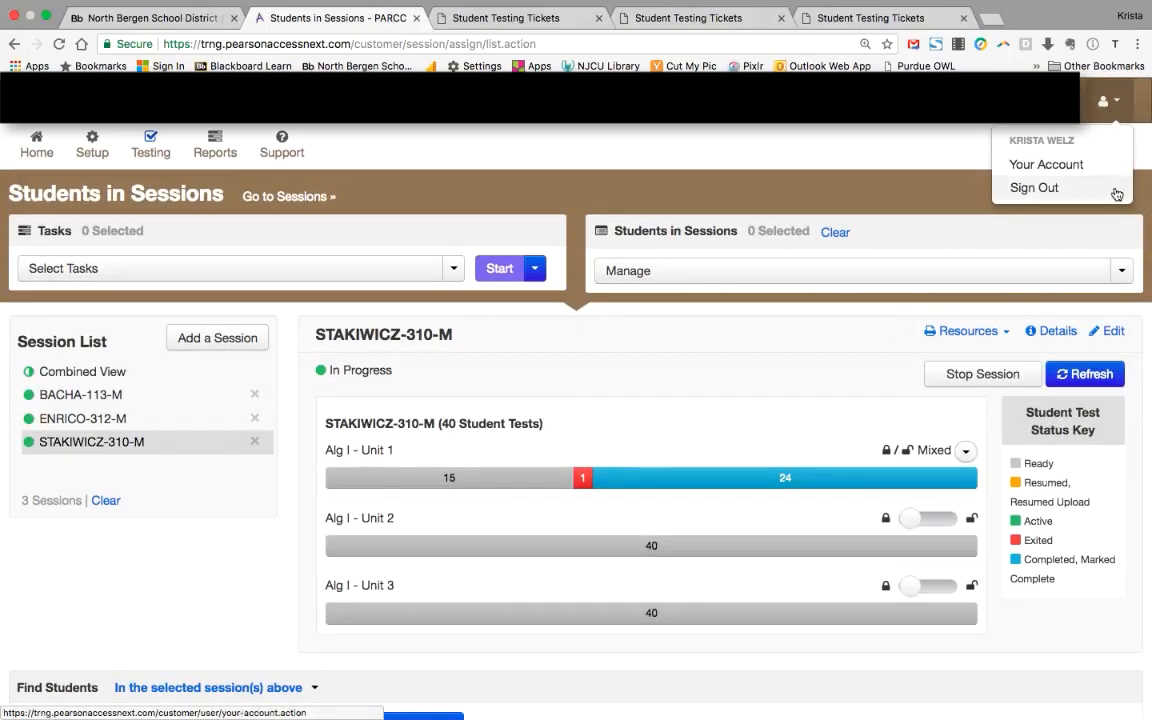